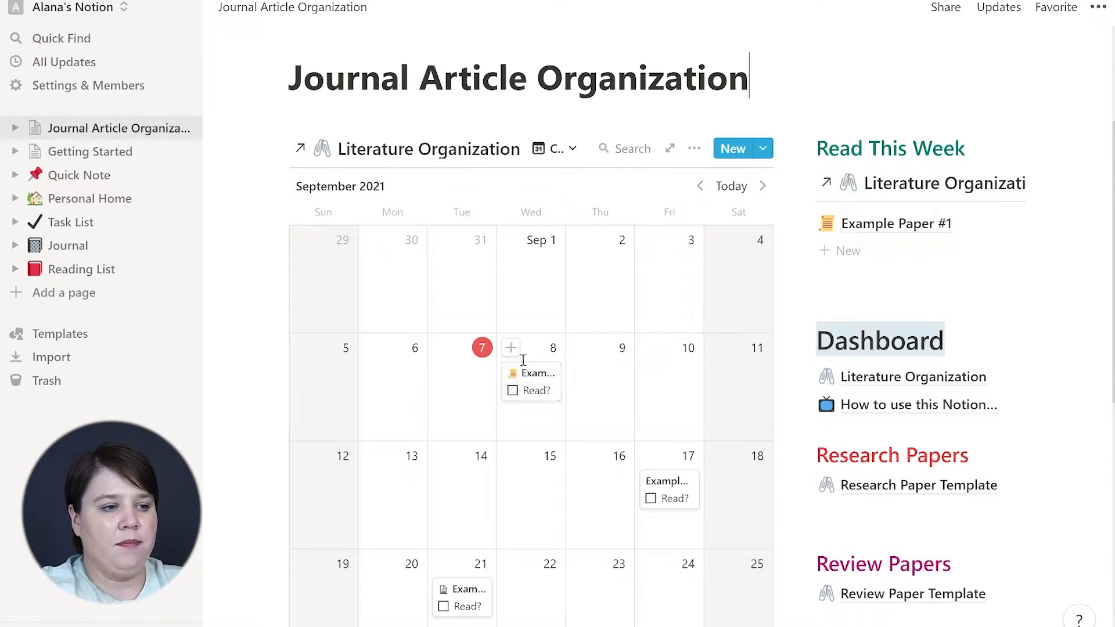
Move the Example Paper #1 card to September 9 on the calendar and back to September 8
{"action": "left_click_drag", "start_coordinate": [577, 379], "coordinate": [599, 372]}
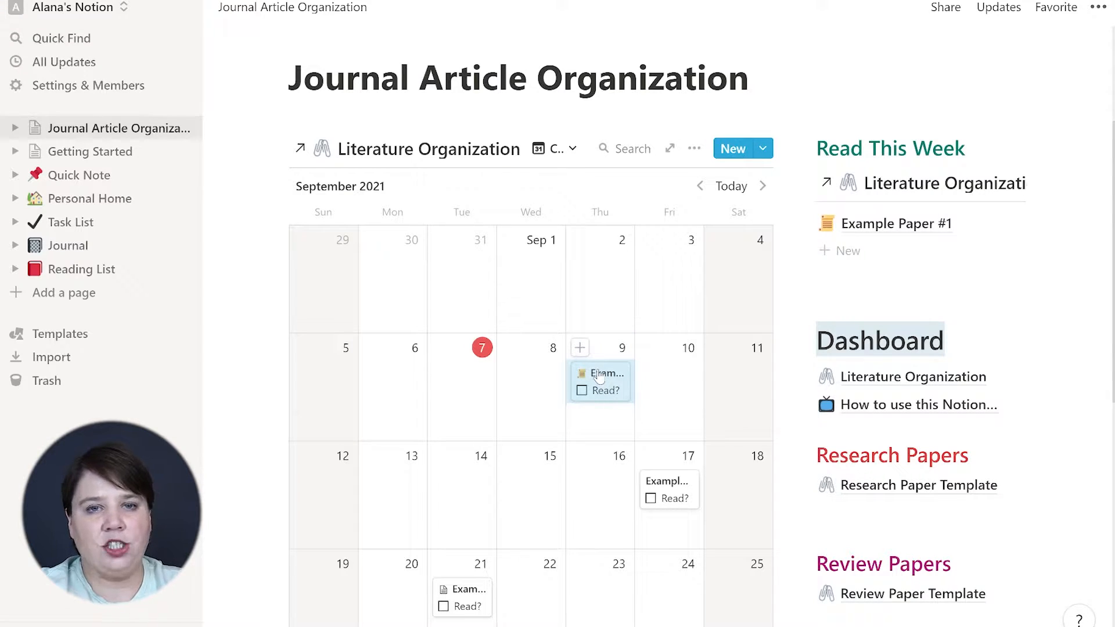
{"action": "left_click_drag", "start_coordinate": [599, 376], "coordinate": [530, 377]}
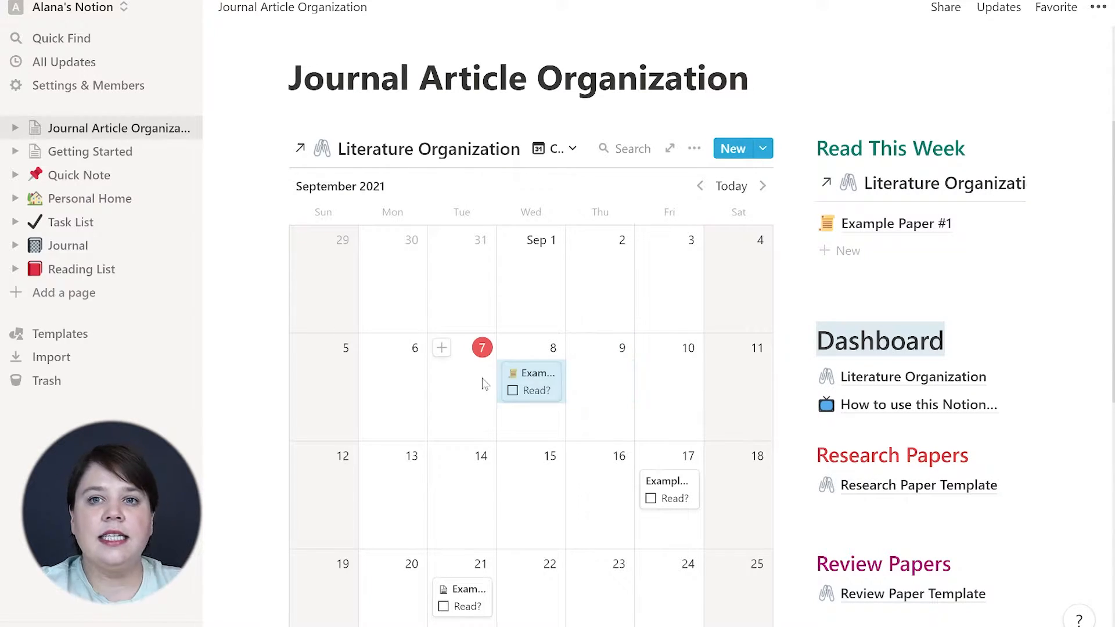
View the Literature Organization calendar as Table view and return it to Calendar view
{"action": "left_click", "coordinate": [576, 154]}
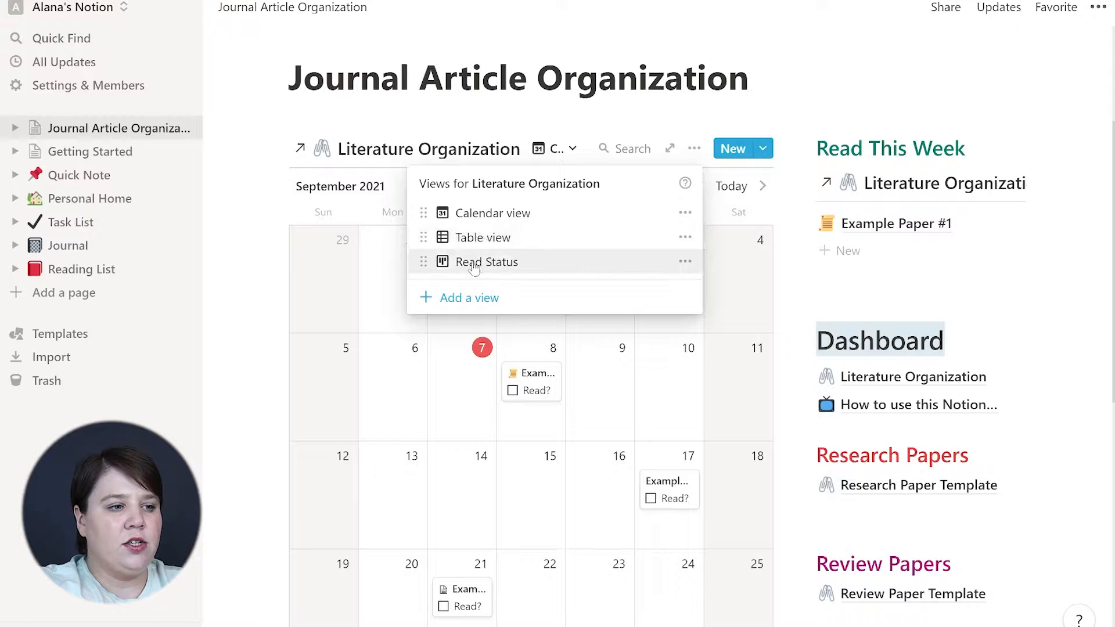
{"action": "left_click", "coordinate": [503, 235]}
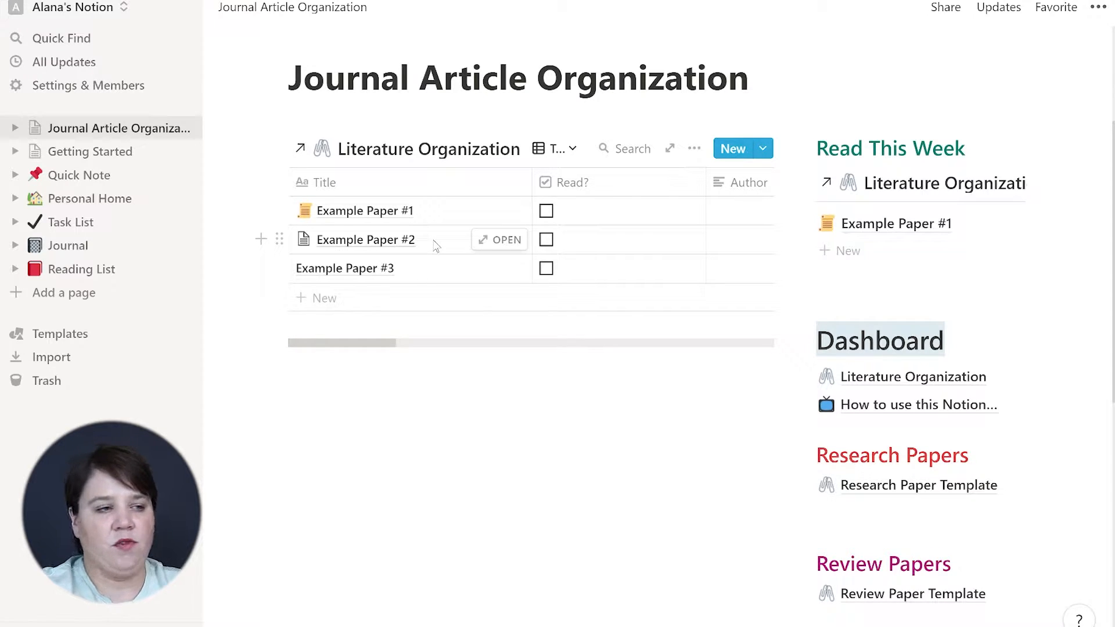
{"action": "left_click", "coordinate": [573, 150]}
{"action": "left_click", "coordinate": [514, 212]}
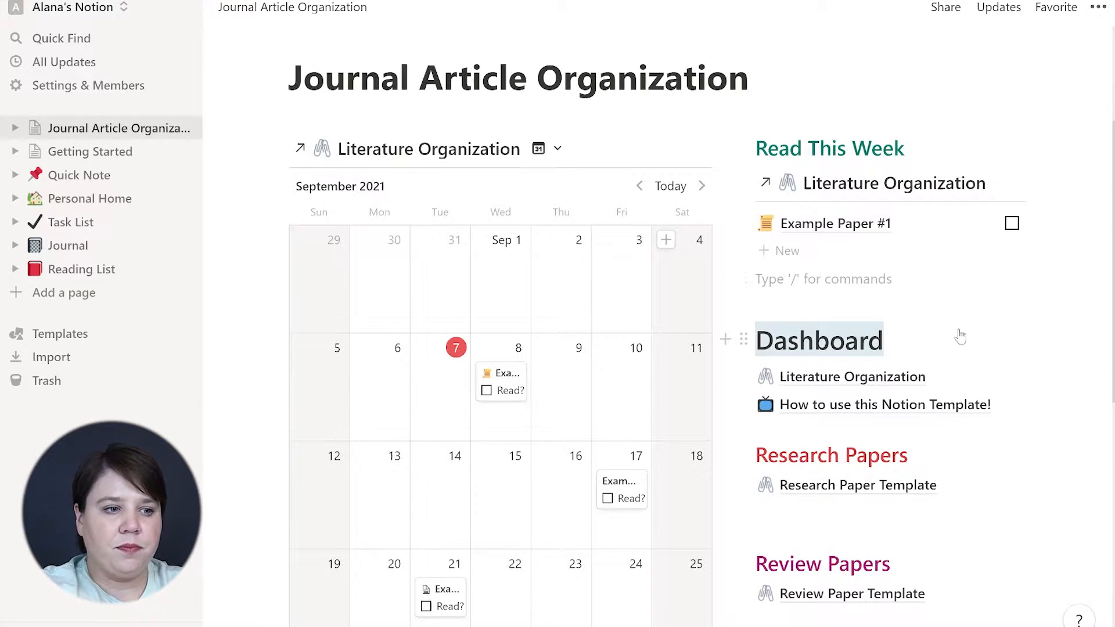
Review the dashboard sections and check the properties list of the Literature Organization table view below the calendar
{"action": "scroll", "coordinate": [956, 333], "scroll_direction": "down", "scroll_amount": 2}
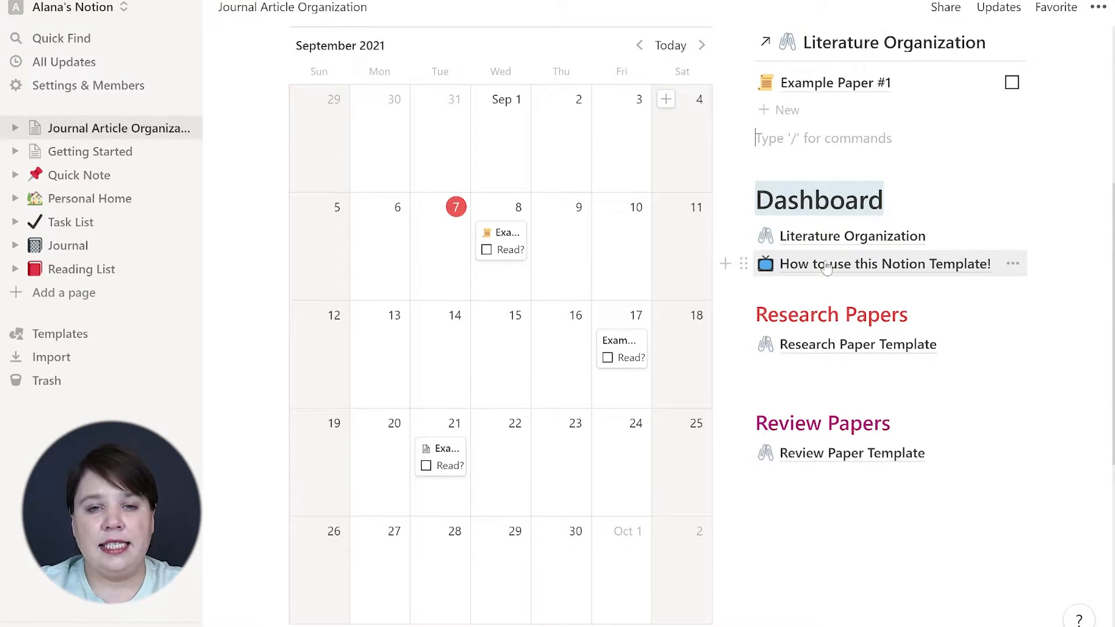
{"action": "scroll", "coordinate": [826, 266], "scroll_direction": "down", "scroll_amount": 2}
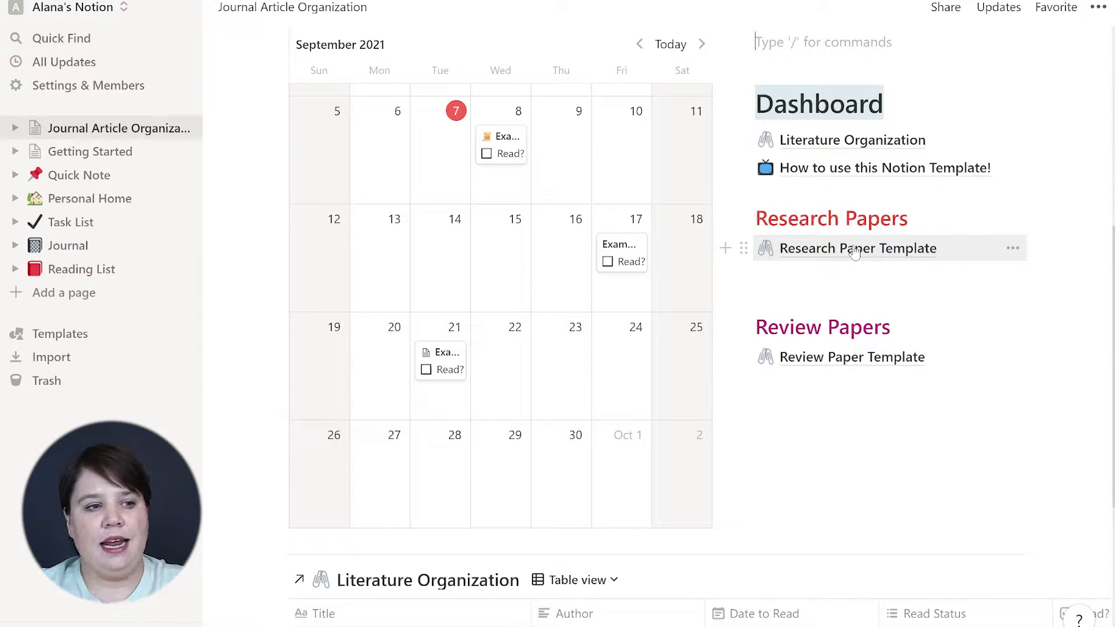
{"action": "scroll", "coordinate": [860, 348], "scroll_direction": "down", "scroll_amount": 5}
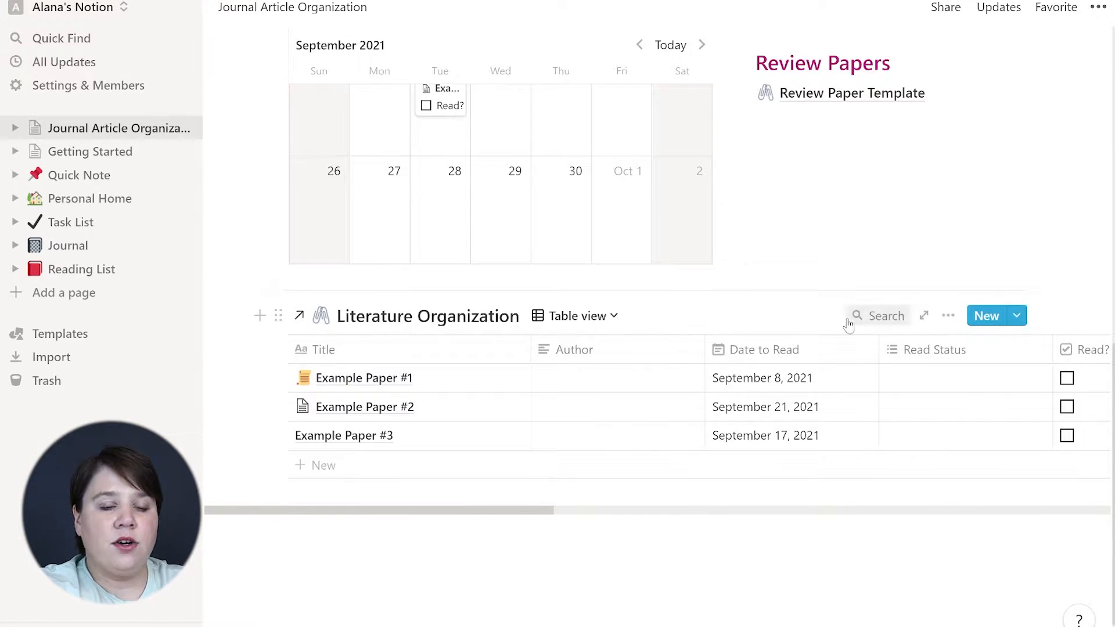
{"action": "left_click", "coordinate": [949, 316]}
{"action": "left_click", "coordinate": [955, 332]}
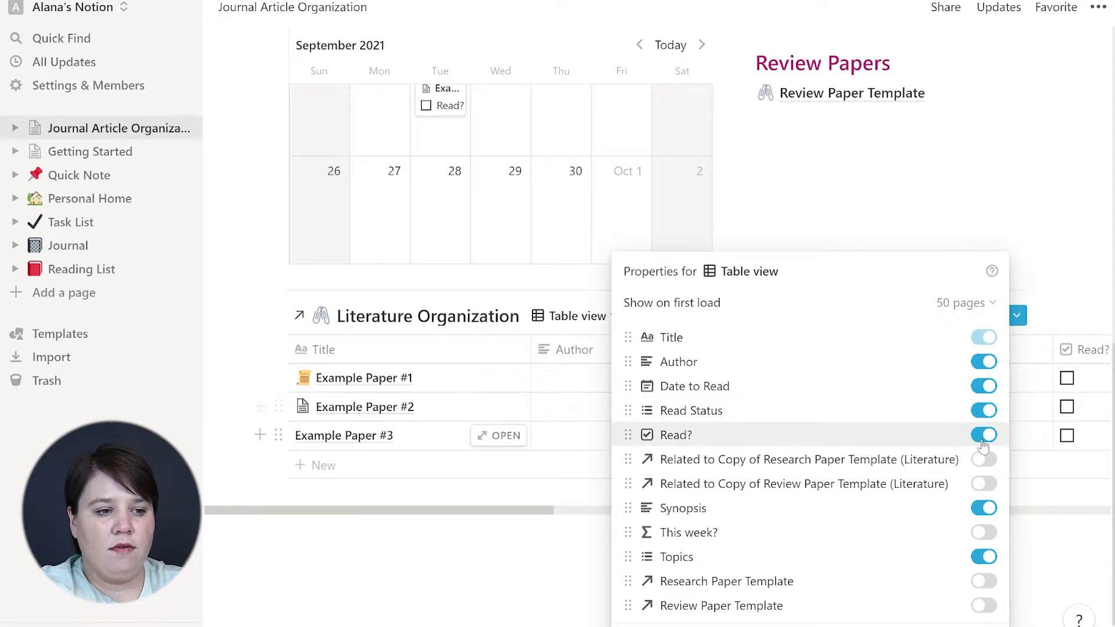
{"action": "left_click", "coordinate": [930, 203]}
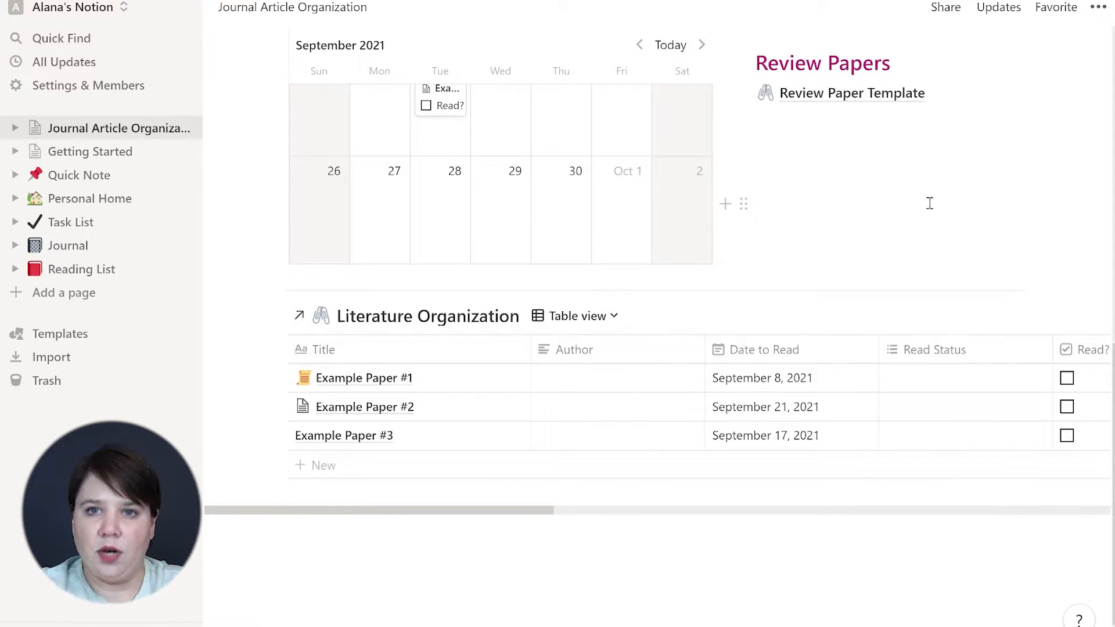
{"action": "scroll", "coordinate": [930, 204], "scroll_direction": "up", "scroll_amount": 10}
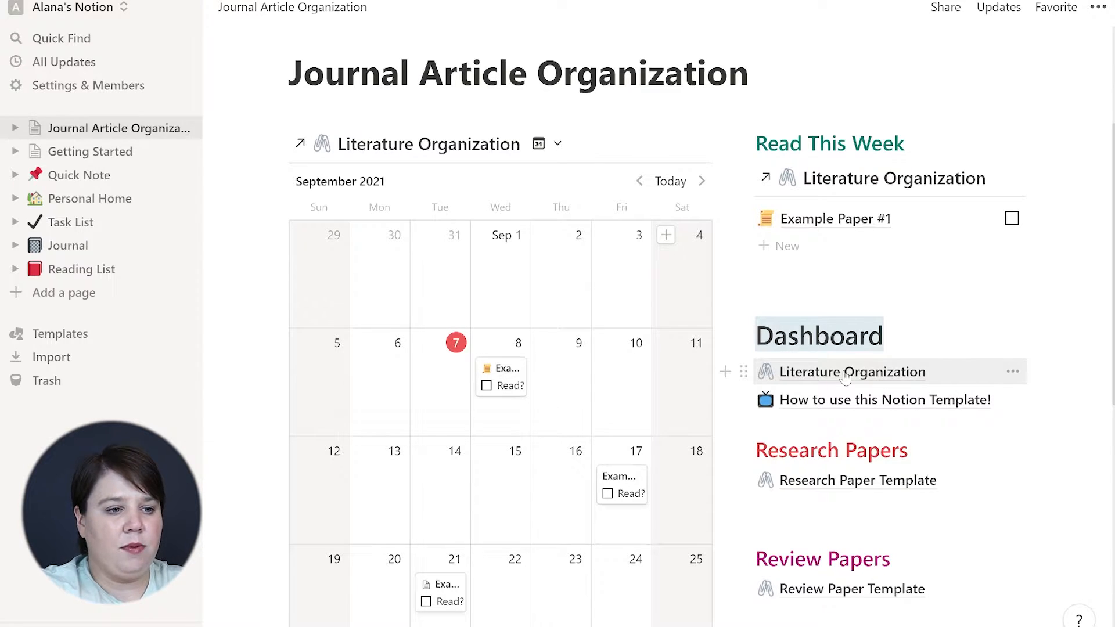
Open the Literature Organization database from the dashboard and examine its columns from Title across to Read Status
{"action": "left_click", "coordinate": [845, 374]}
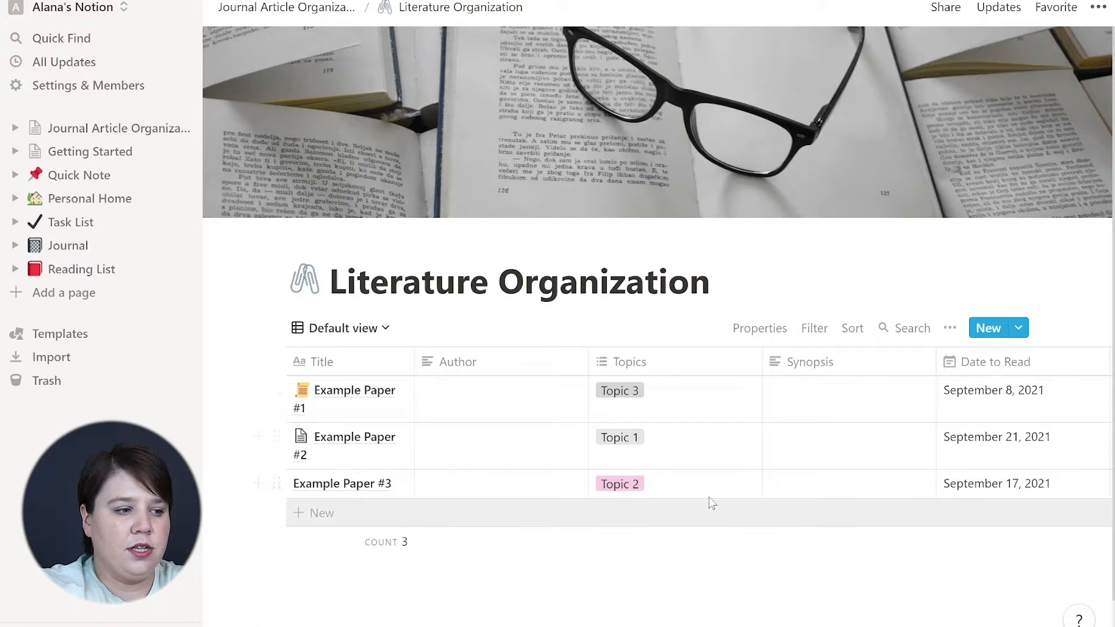
{"action": "scroll", "coordinate": [712, 503], "scroll_direction": "right", "scroll_amount": 2}
{"action": "scroll", "coordinate": [712, 503], "scroll_direction": "right", "scroll_amount": 10}
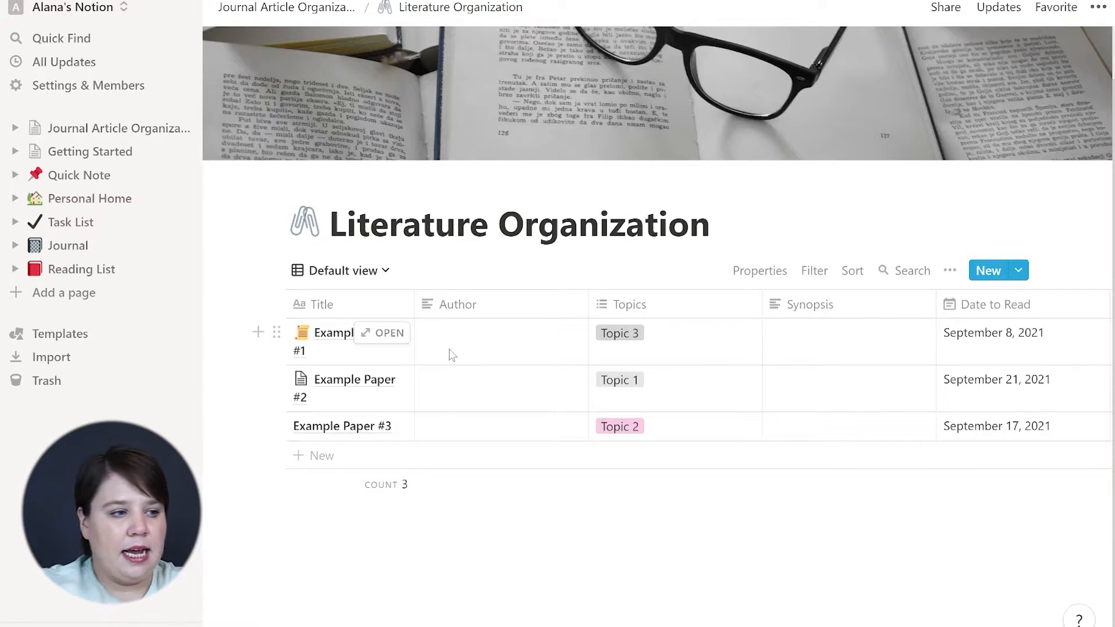
{"action": "scroll", "coordinate": [701, 503], "scroll_direction": "right", "scroll_amount": 3}
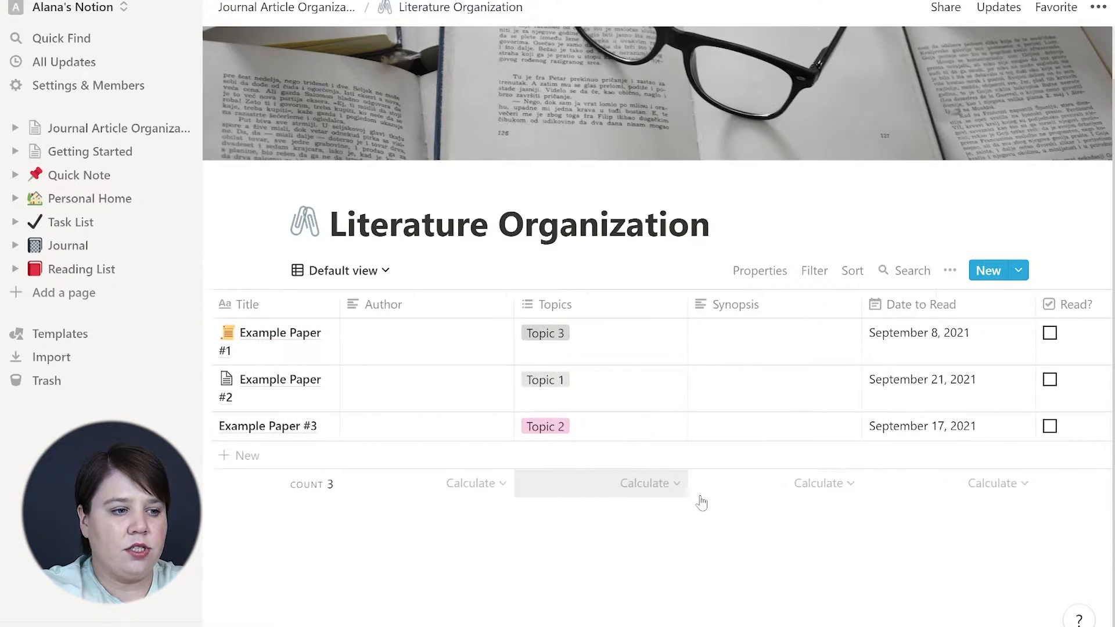
{"action": "scroll", "coordinate": [702, 503], "scroll_direction": "right", "scroll_amount": 2}
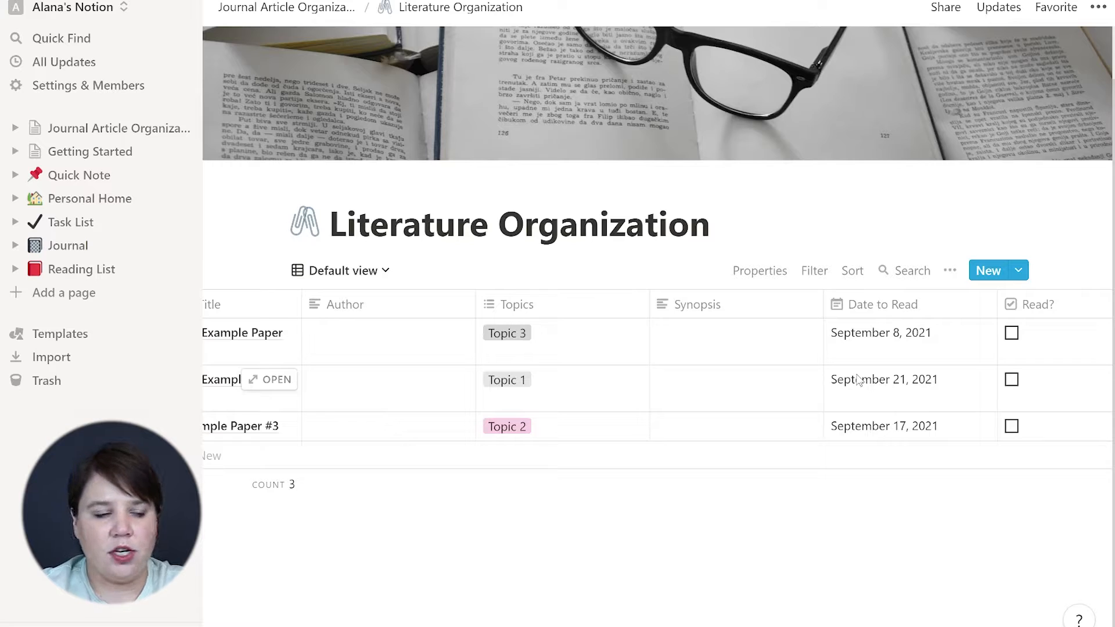
{"action": "scroll", "coordinate": [859, 378], "scroll_direction": "left", "scroll_amount": 4}
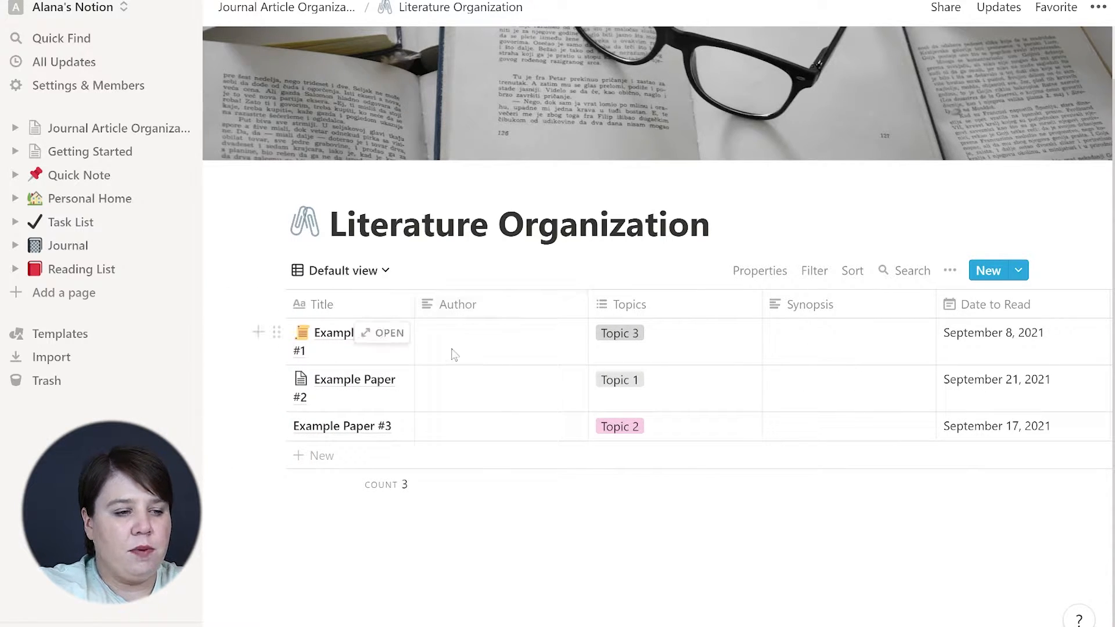
{"action": "scroll", "coordinate": [613, 338], "scroll_direction": "right", "scroll_amount": 4}
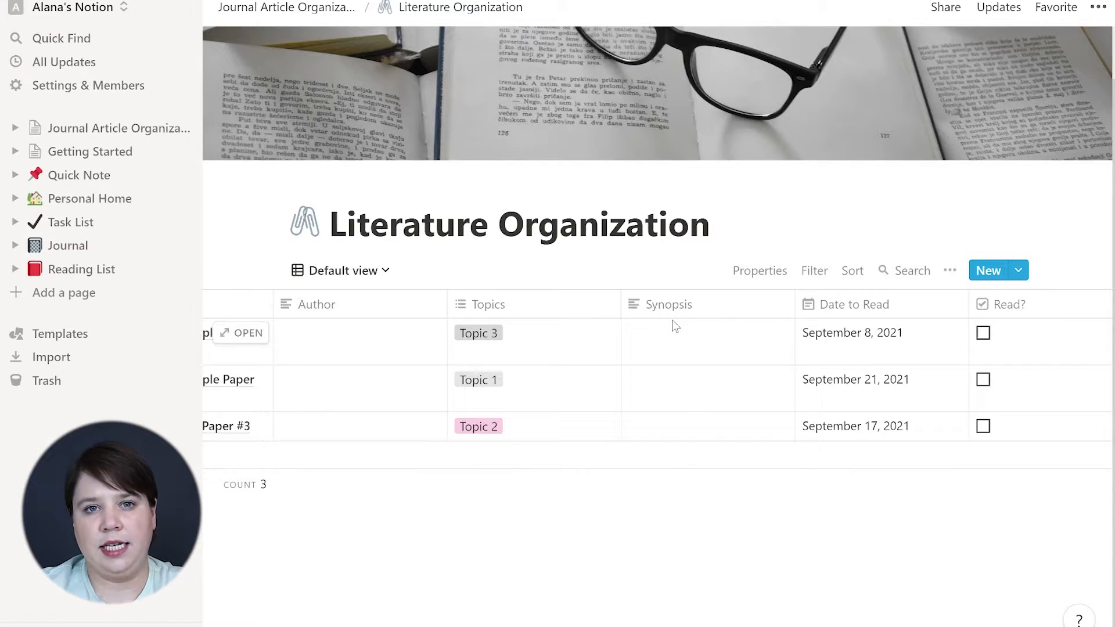
{"action": "scroll", "coordinate": [675, 326], "scroll_direction": "right", "scroll_amount": 3}
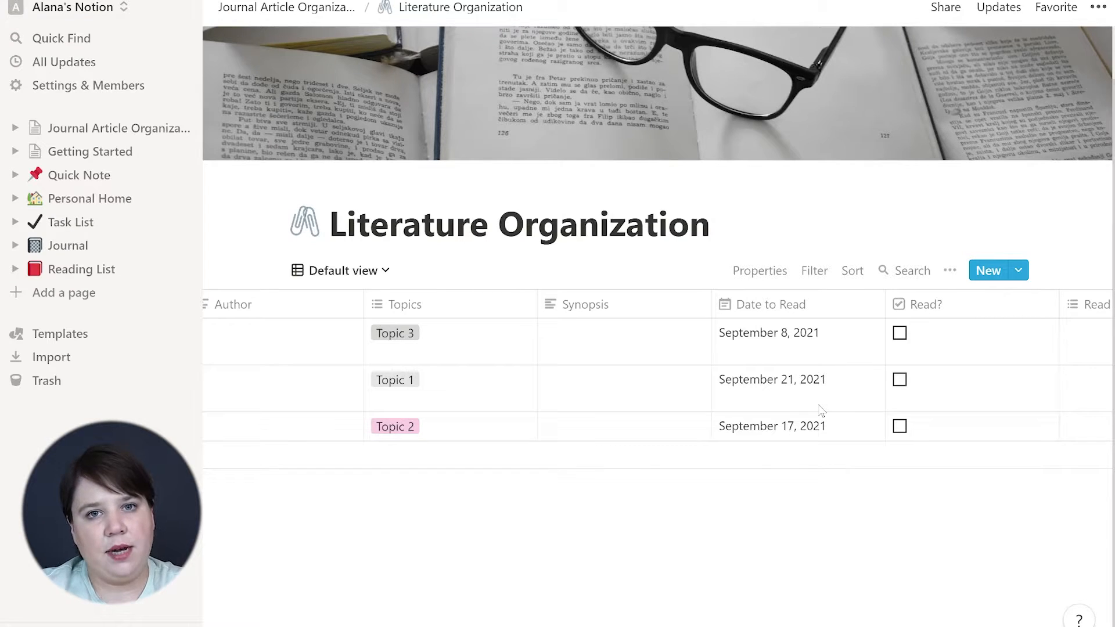
{"action": "scroll", "coordinate": [822, 401], "scroll_direction": "right", "scroll_amount": 3}
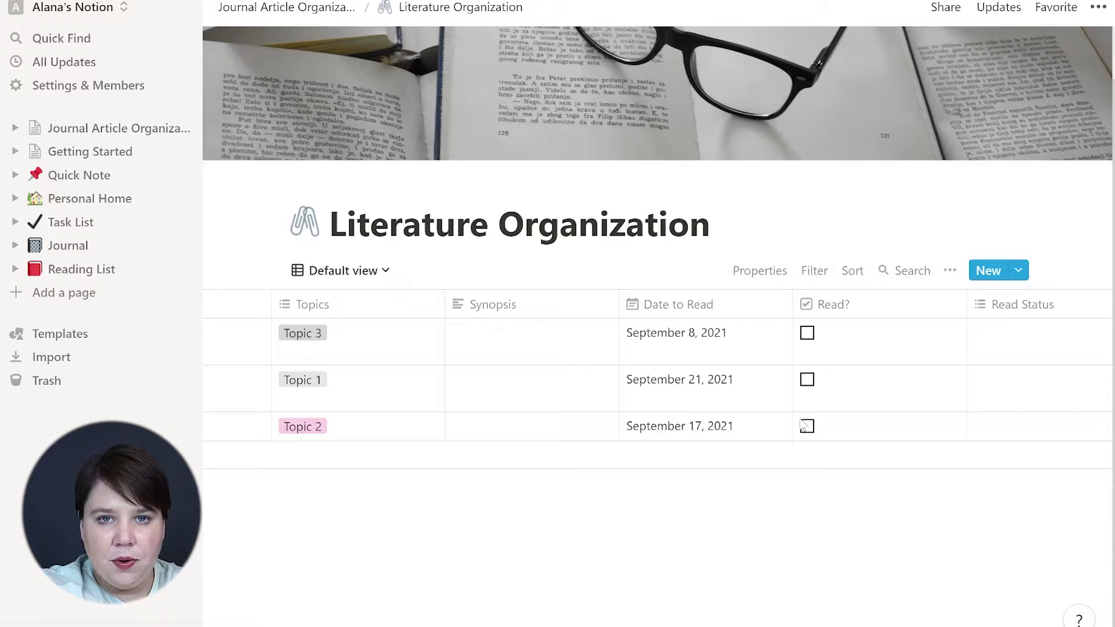
{"action": "scroll", "coordinate": [805, 427], "scroll_direction": "right", "scroll_amount": 6}
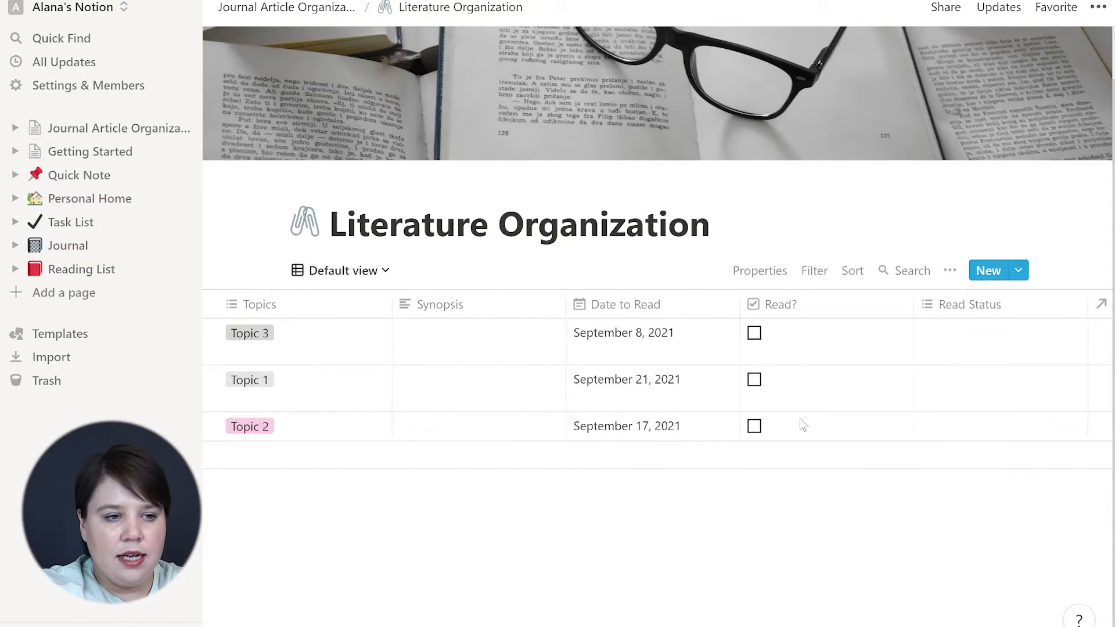
Check the Read Status options for Example Paper #1 and examine the Research and Review Paper Template columns
{"action": "left_click", "coordinate": [837, 334]}
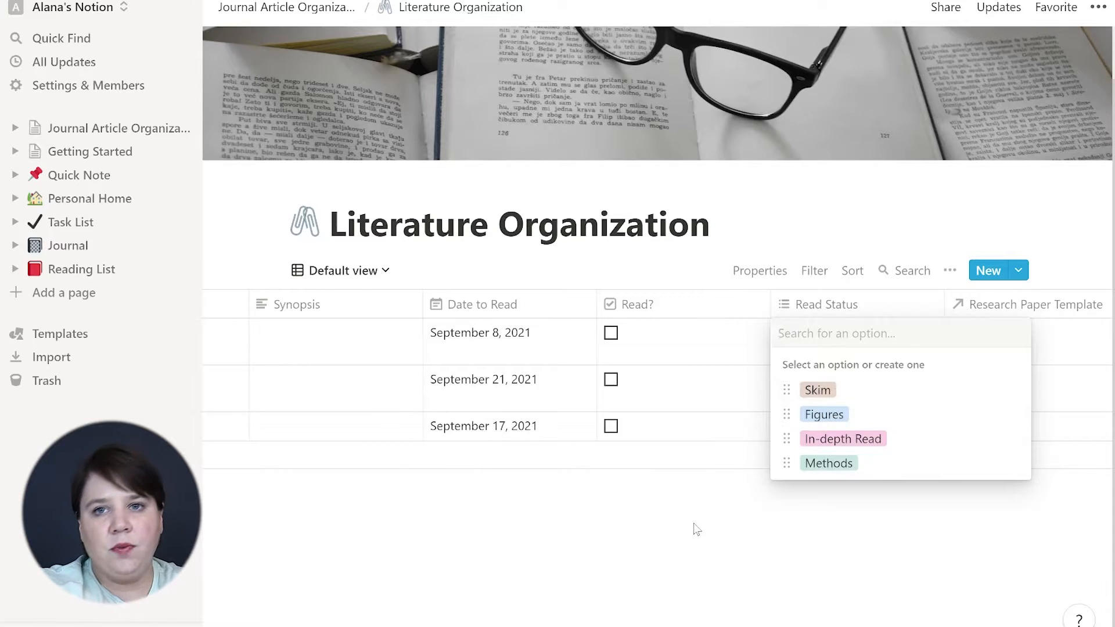
{"action": "key", "text": "Escape"}
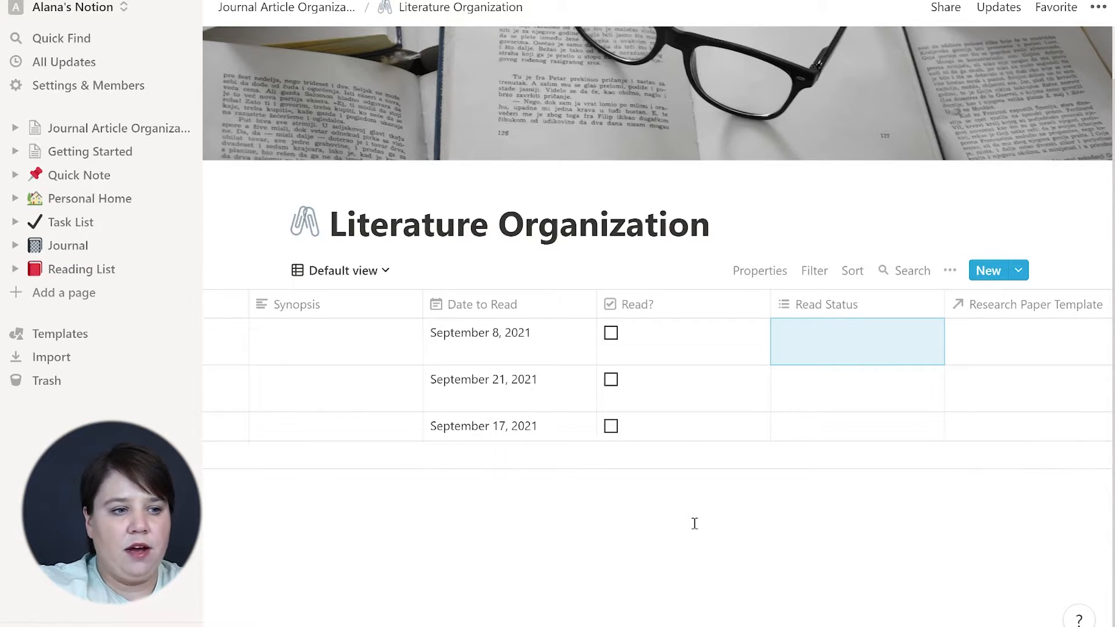
{"action": "scroll", "coordinate": [695, 524], "scroll_direction": "right", "scroll_amount": 5}
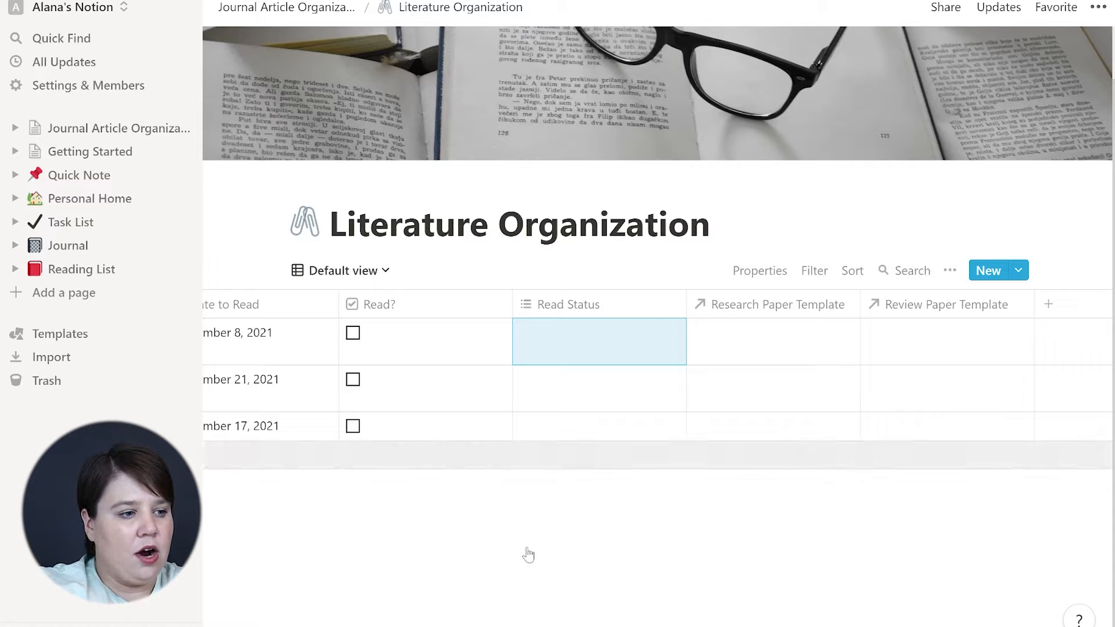
{"action": "scroll", "coordinate": [523, 558], "scroll_direction": "left", "scroll_amount": 10}
{"action": "scroll", "coordinate": [523, 557], "scroll_direction": "left", "scroll_amount": 2}
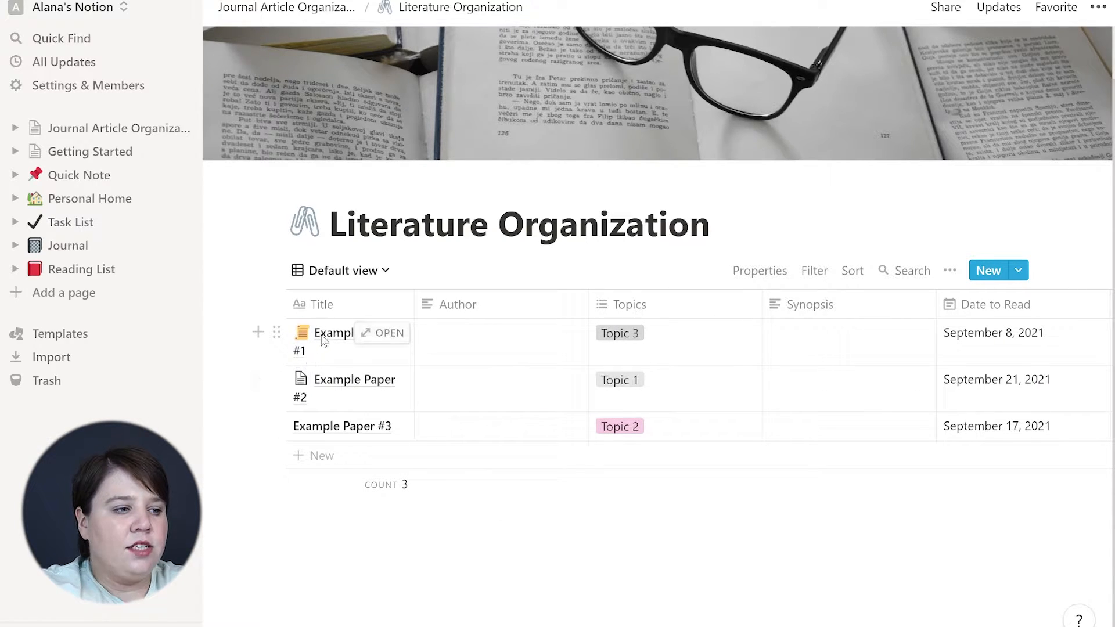
Open the Example Paper #1 entry, review its properties and note sections, and close it
{"action": "left_click", "coordinate": [375, 336]}
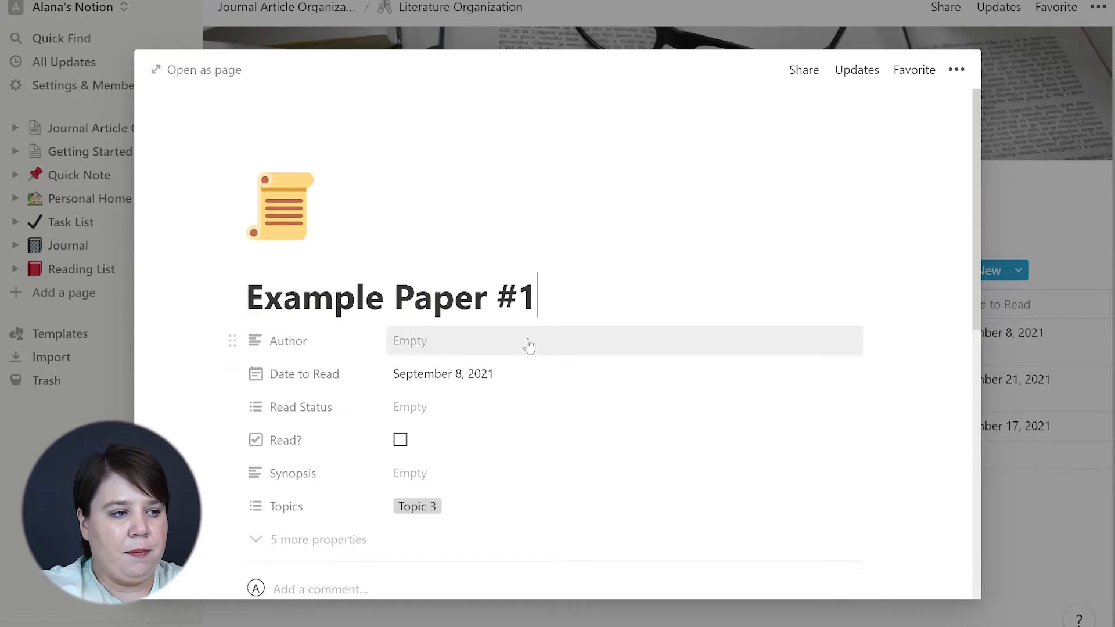
{"action": "scroll", "coordinate": [529, 345], "scroll_direction": "down", "scroll_amount": 2}
{"action": "scroll", "coordinate": [530, 346], "scroll_direction": "down", "scroll_amount": 3}
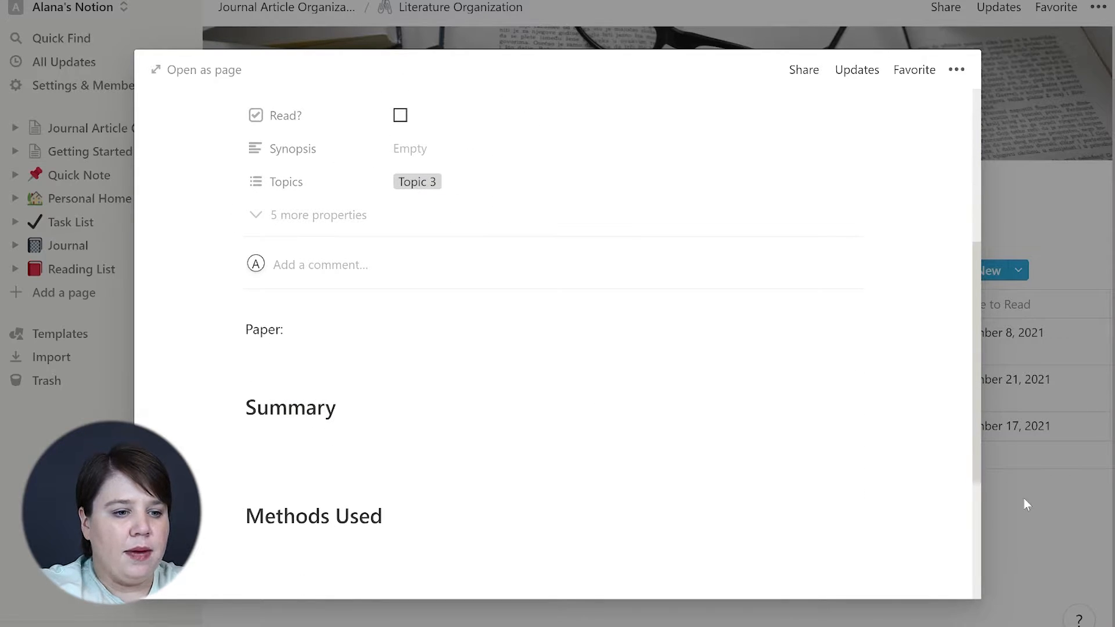
{"action": "left_click", "coordinate": [1023, 499]}
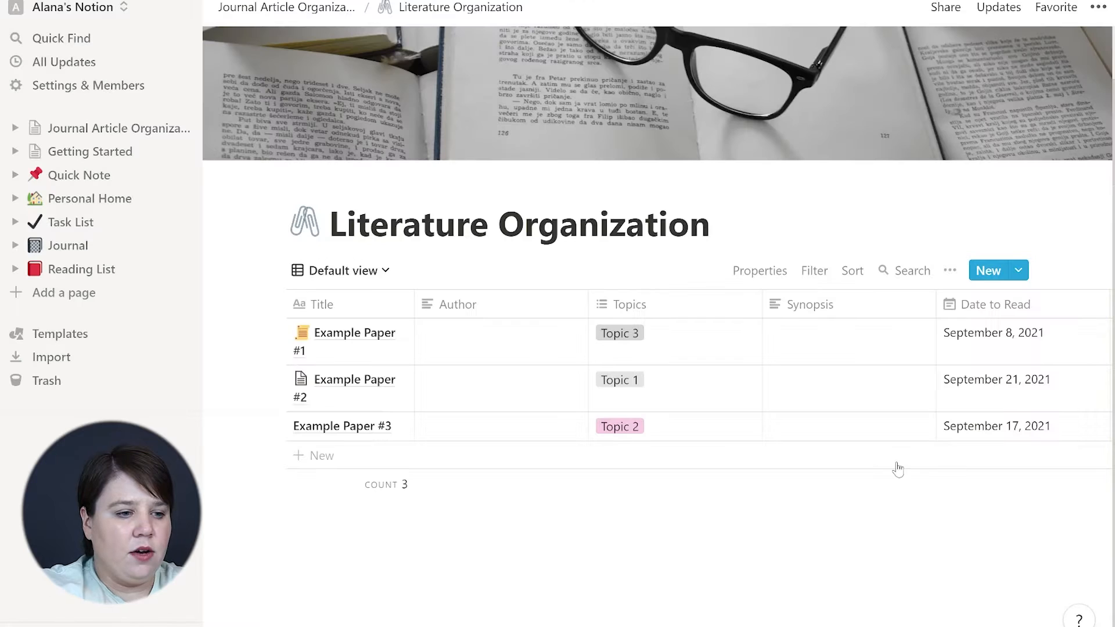
Add an entry titled "Application of Group I Metal Adduction to the Separation of Steroids by Traveling Wave Ion Mobility Spectrometry"
{"action": "left_click", "coordinate": [331, 458]}
{"action": "type", "text": "Application of Group I Metal Adduction to the Separation of Steroids by Traveling Wave Ion Mobility Spectrometry"}
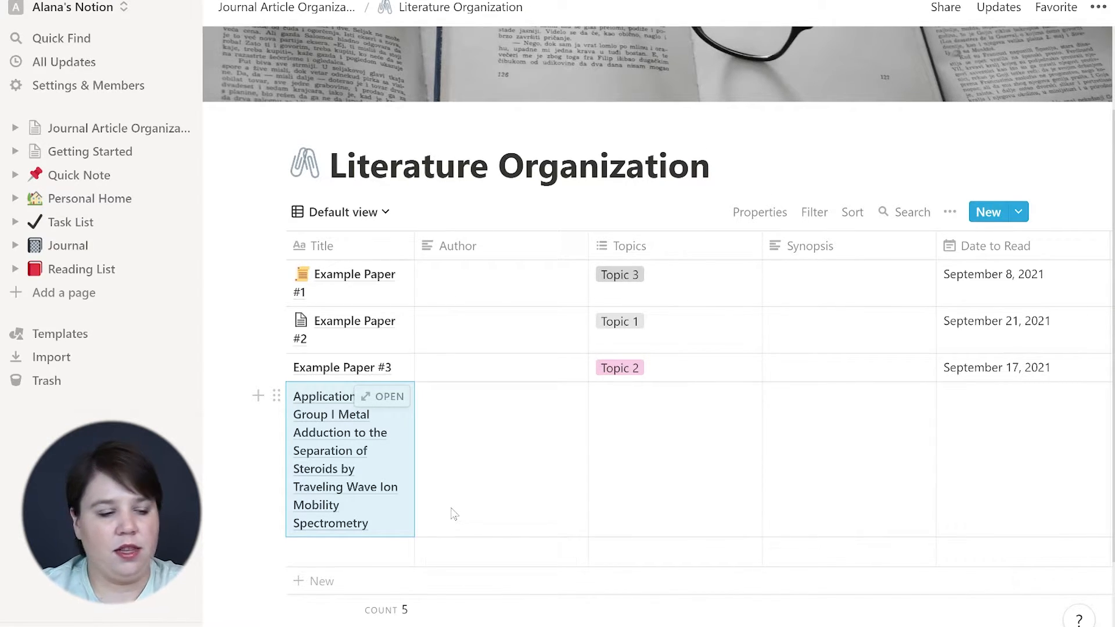
{"action": "left_click", "coordinate": [463, 493]}
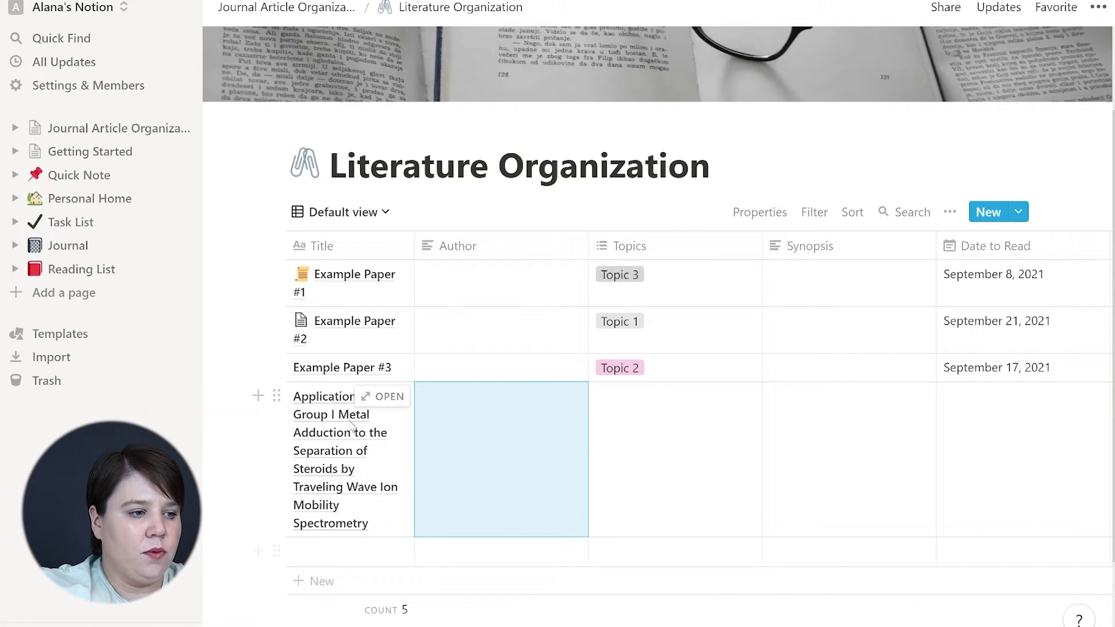
Open the new steroid separation paper's entry and fill in Author with the first author's surname followed by "Et Al."
{"action": "left_click", "coordinate": [380, 400]}
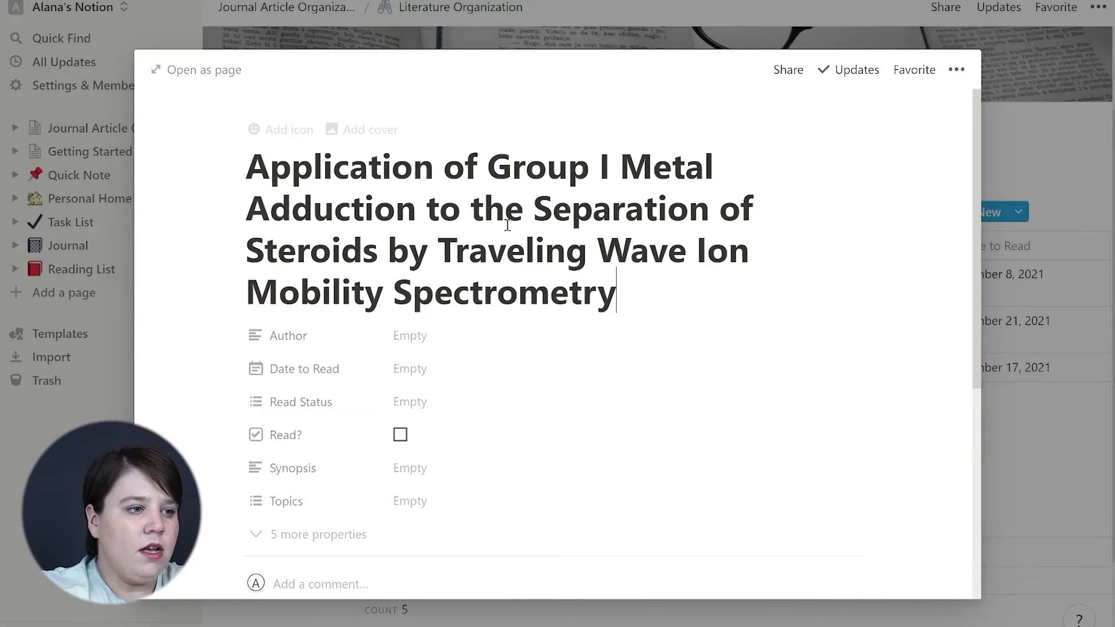
{"action": "left_click", "coordinate": [423, 337]}
{"action": "type", "text": "Rister"}
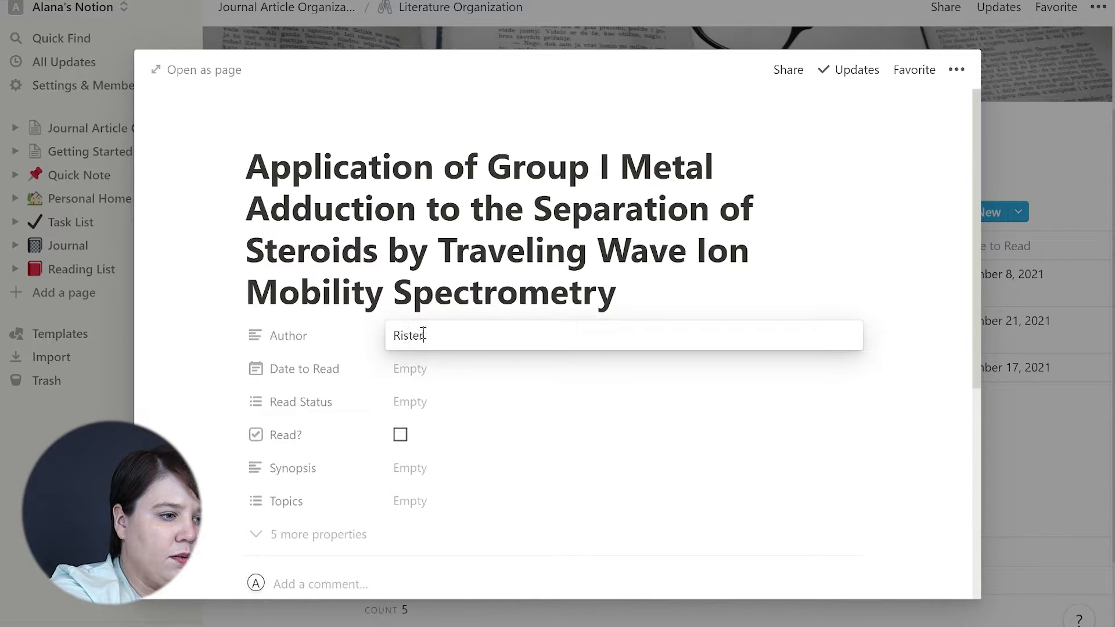
{"action": "type", "text": " Et Al."}
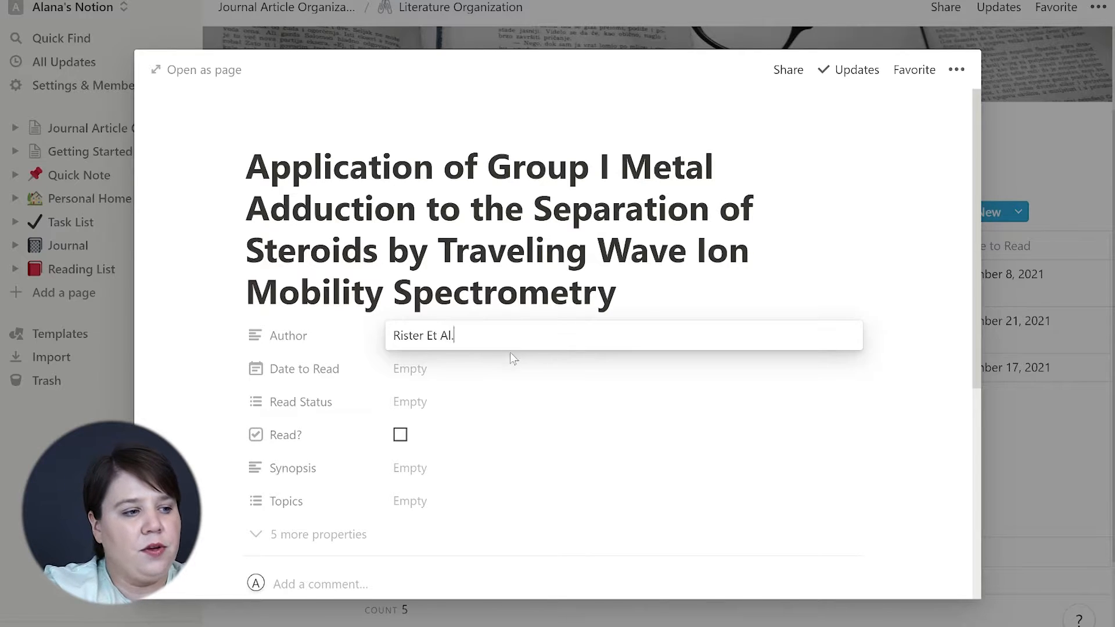
Set the new paper's Date to Read to September 30, 2021
{"action": "left_click", "coordinate": [453, 379]}
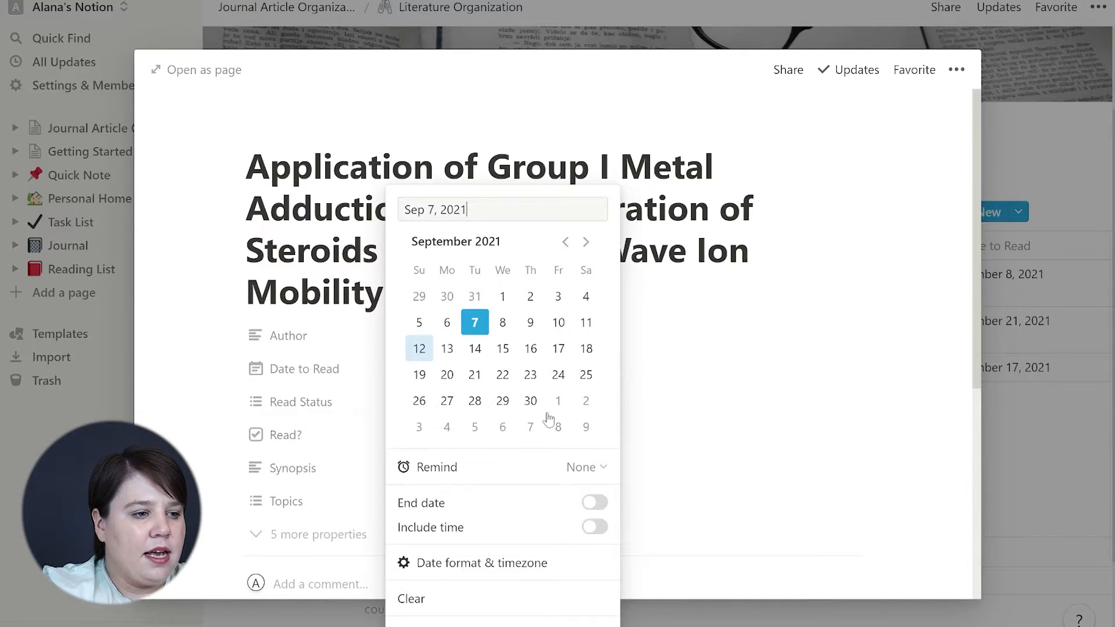
{"action": "left_click", "coordinate": [531, 400]}
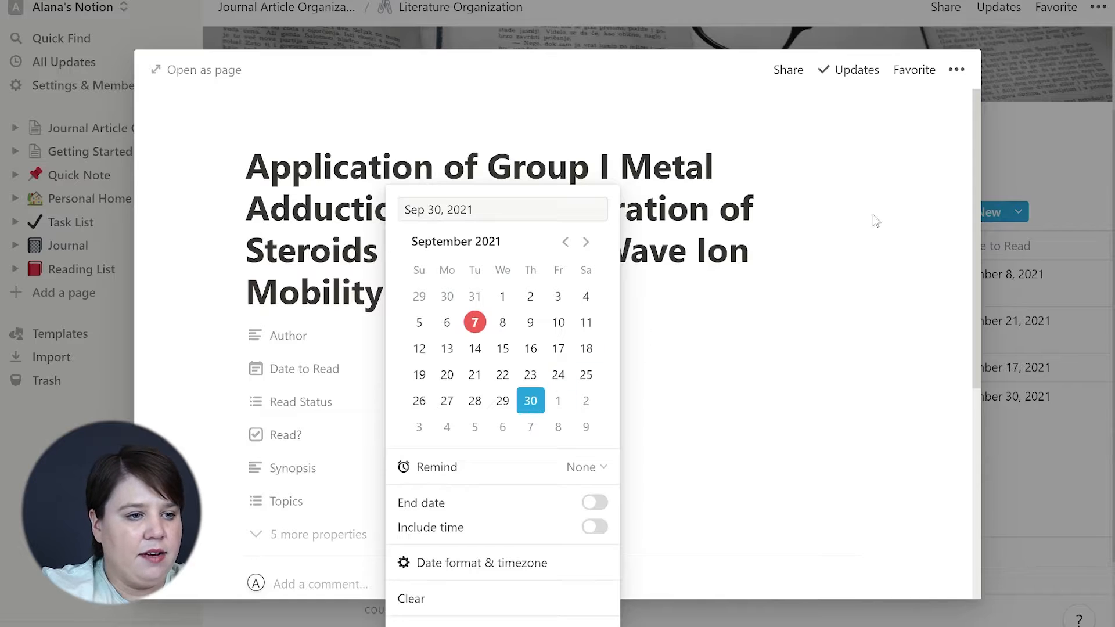
{"action": "left_click", "coordinate": [911, 222]}
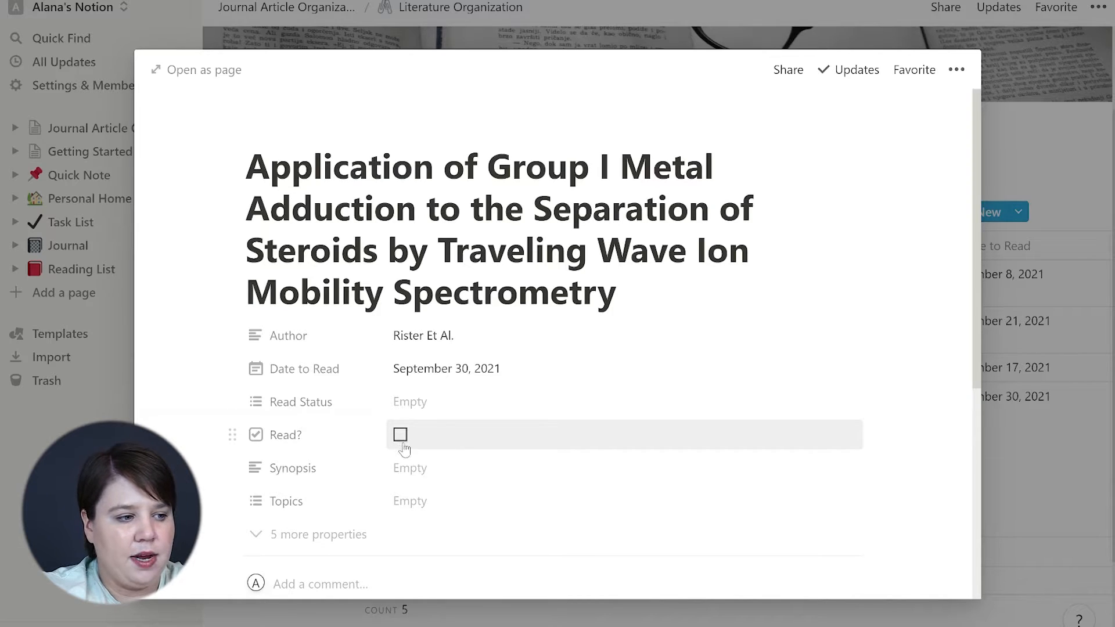
Apply the Journal Article Template to the body of the new steroid separation paper's page
{"action": "scroll", "coordinate": [411, 477], "scroll_direction": "down", "scroll_amount": 3}
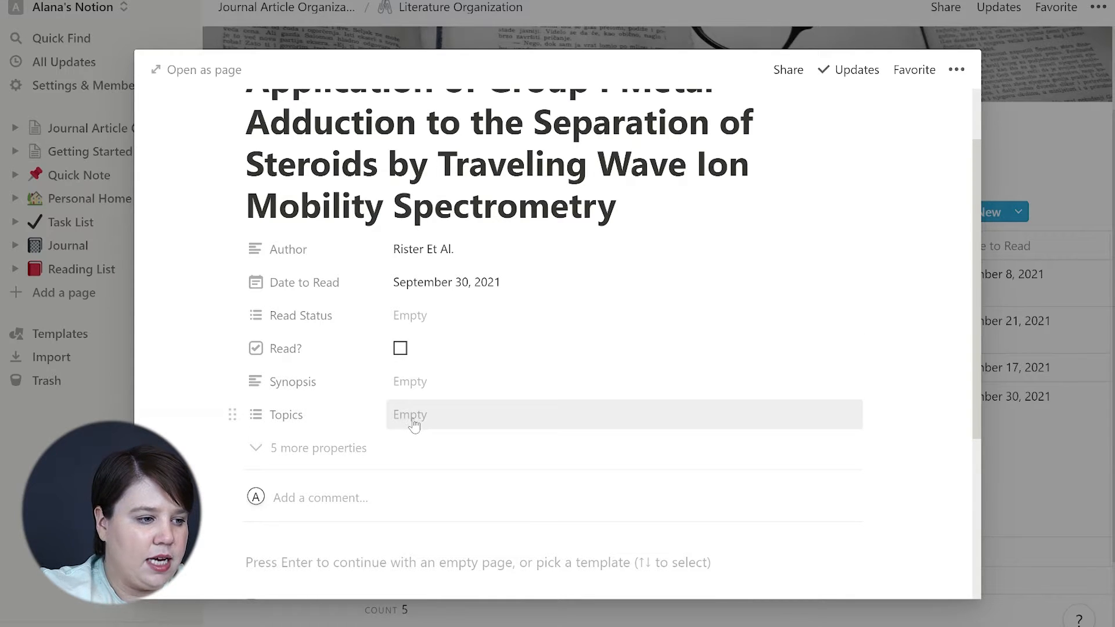
{"action": "scroll", "coordinate": [346, 525], "scroll_direction": "down", "scroll_amount": 3}
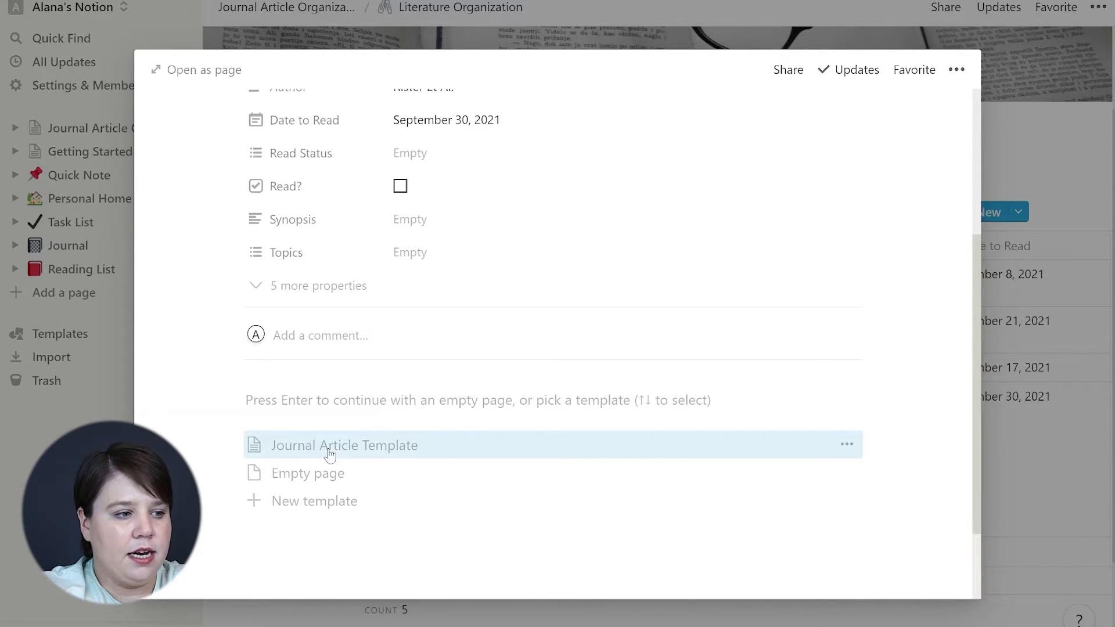
{"action": "left_click", "coordinate": [329, 453]}
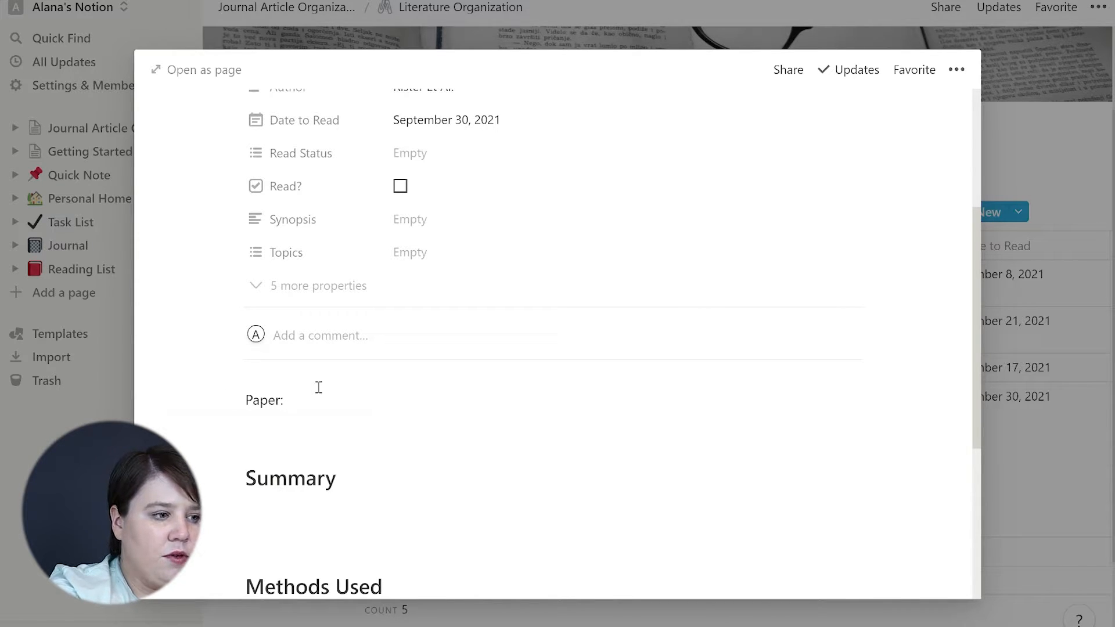
Embed the uploaded 2019 article PDF on group I metal adduction from Downloads beneath the Paper label
{"action": "type", "text": "/"}
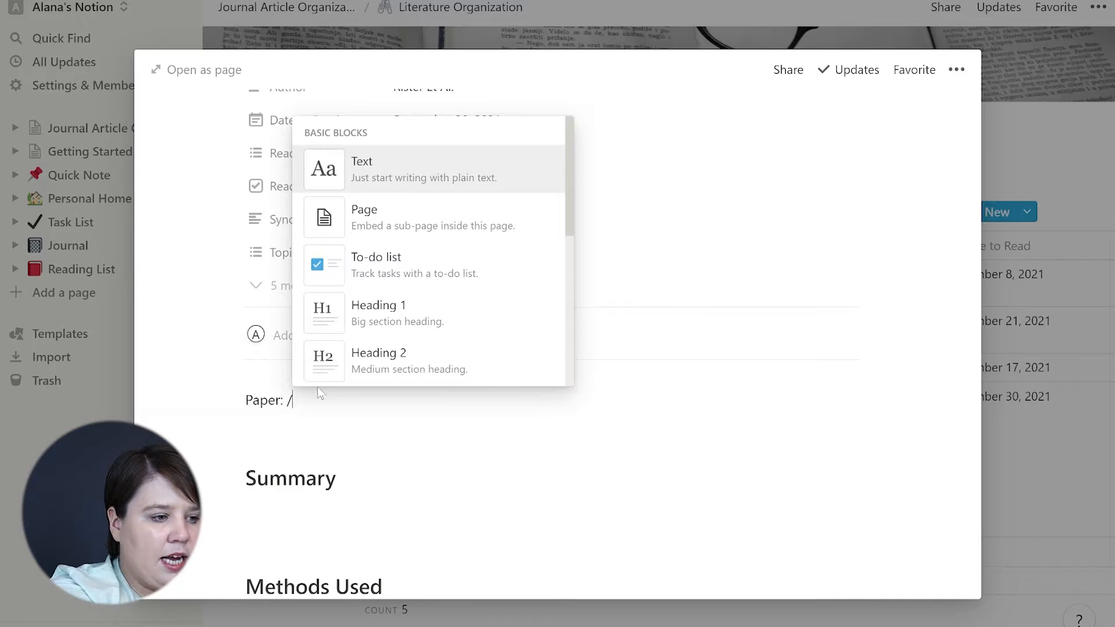
{"action": "type", "text": "embed"}
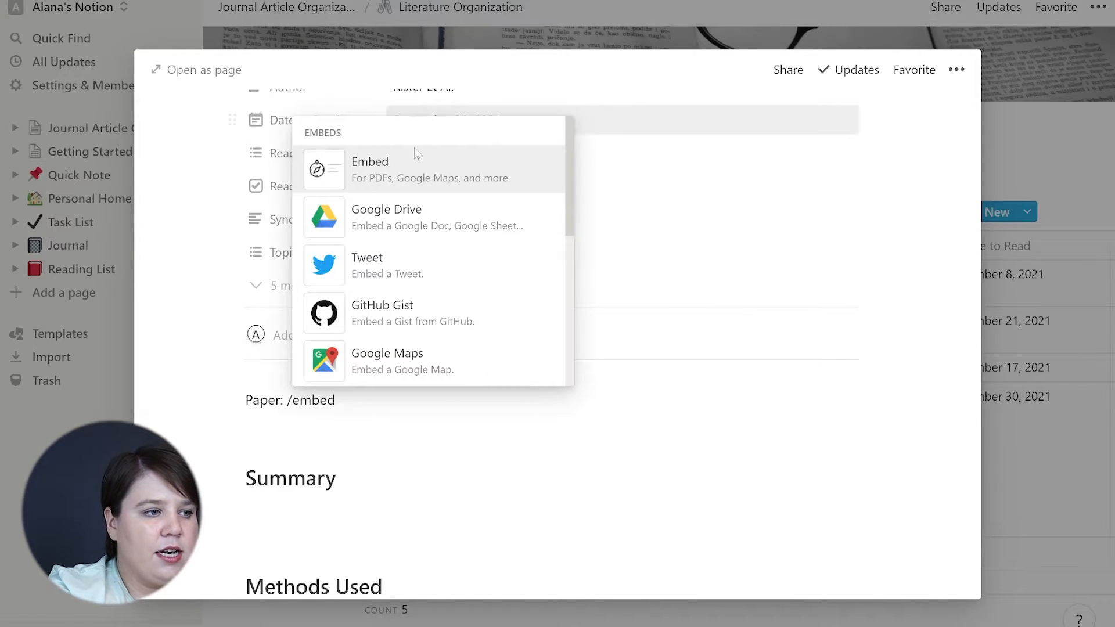
{"action": "left_click", "coordinate": [411, 185]}
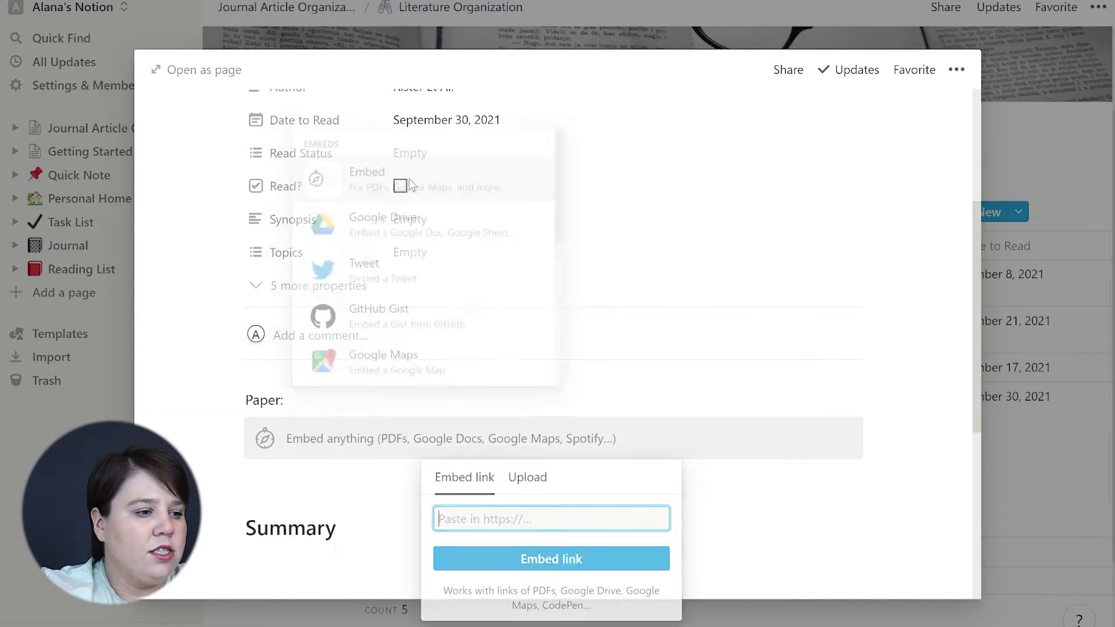
{"action": "left_click", "coordinate": [519, 481]}
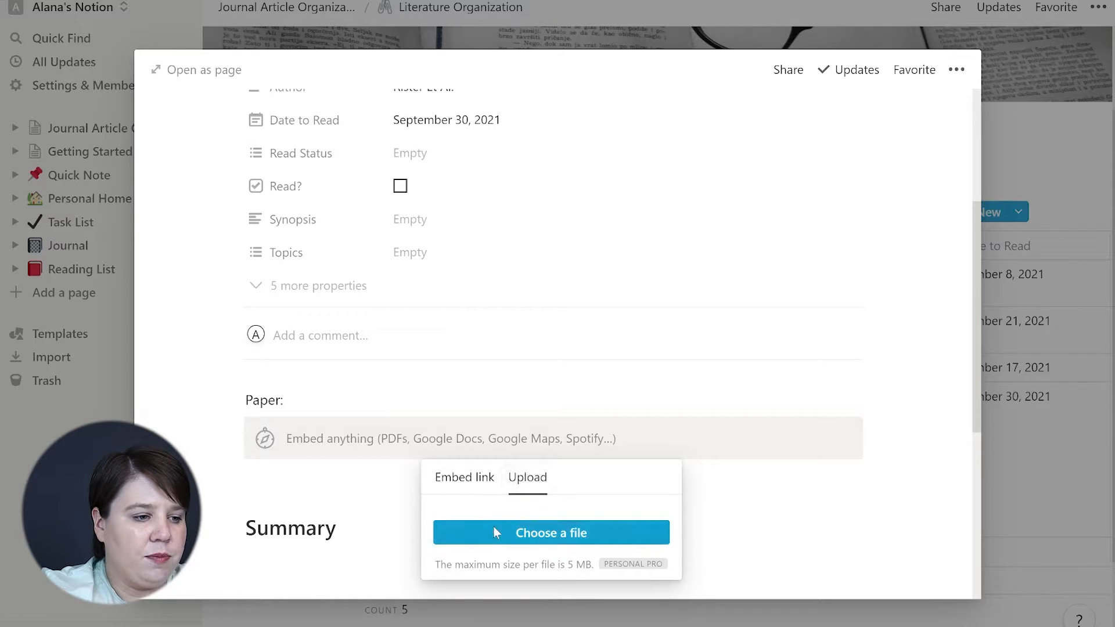
{"action": "left_click", "coordinate": [508, 535]}
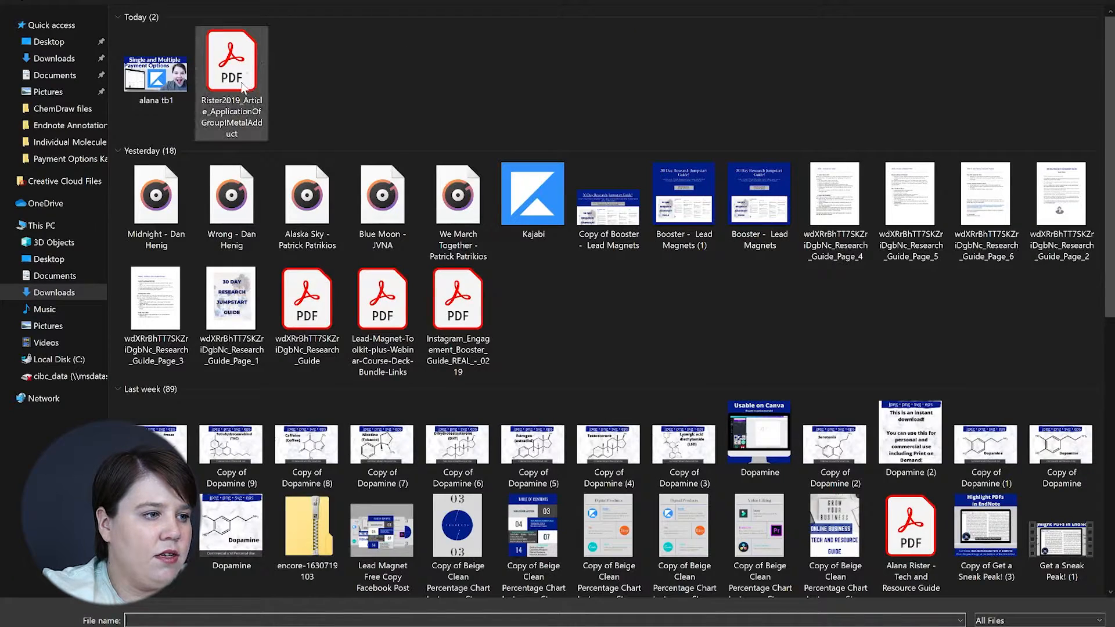
{"action": "left_click", "coordinate": [242, 87]}
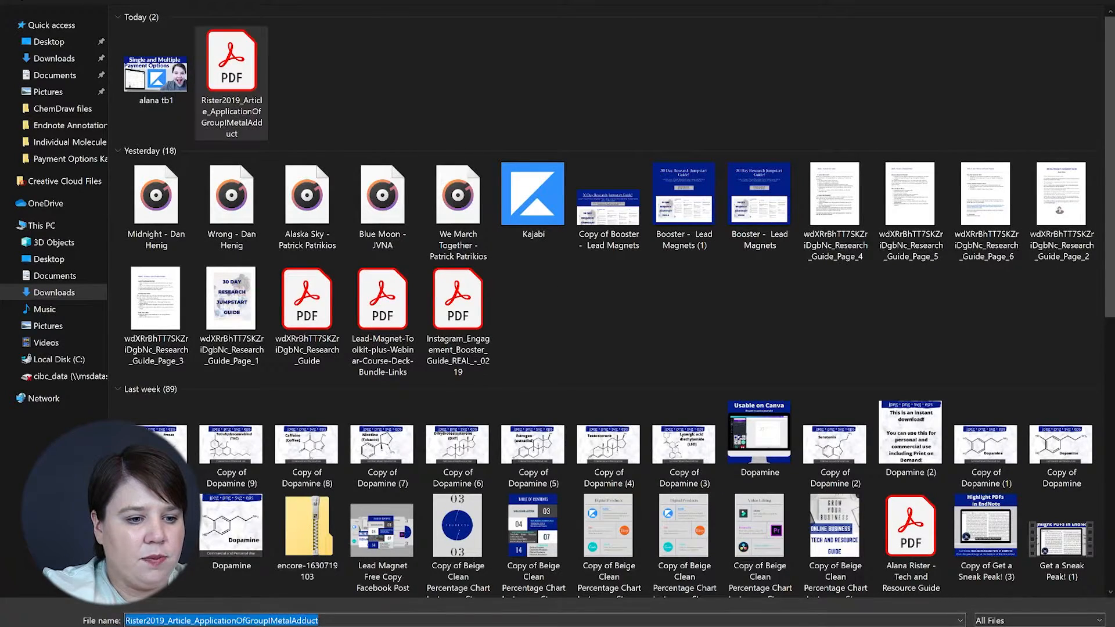
Look through the embedded PDF's first pages and resize the preview to a moderate height above the Summary heading
{"action": "scroll", "coordinate": [469, 453], "scroll_direction": "down", "scroll_amount": 6}
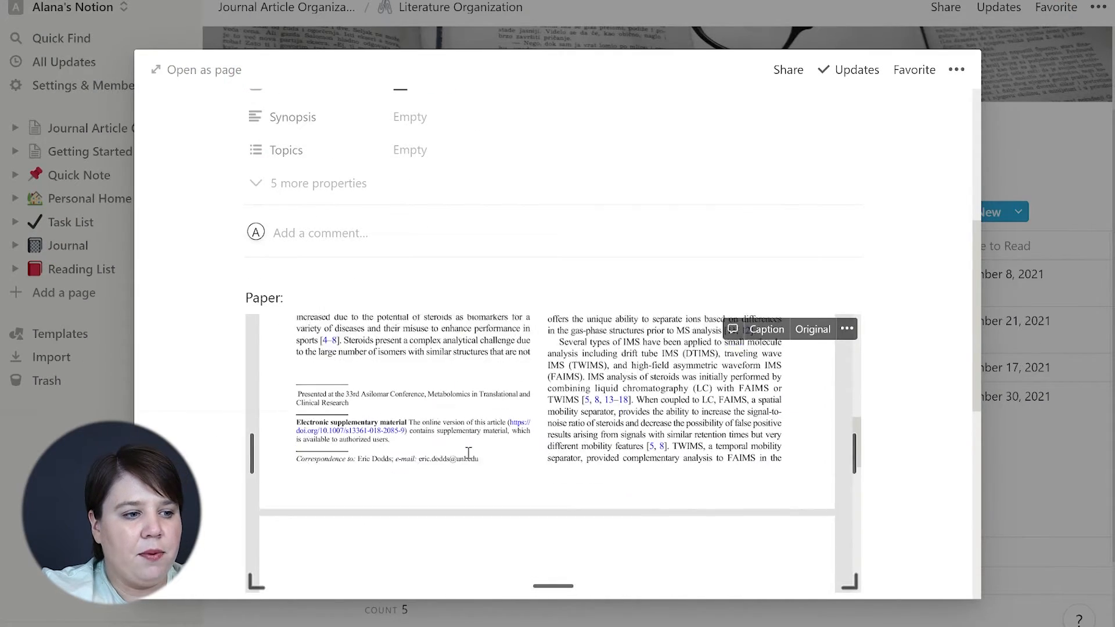
{"action": "scroll", "coordinate": [468, 453], "scroll_direction": "down", "scroll_amount": 5}
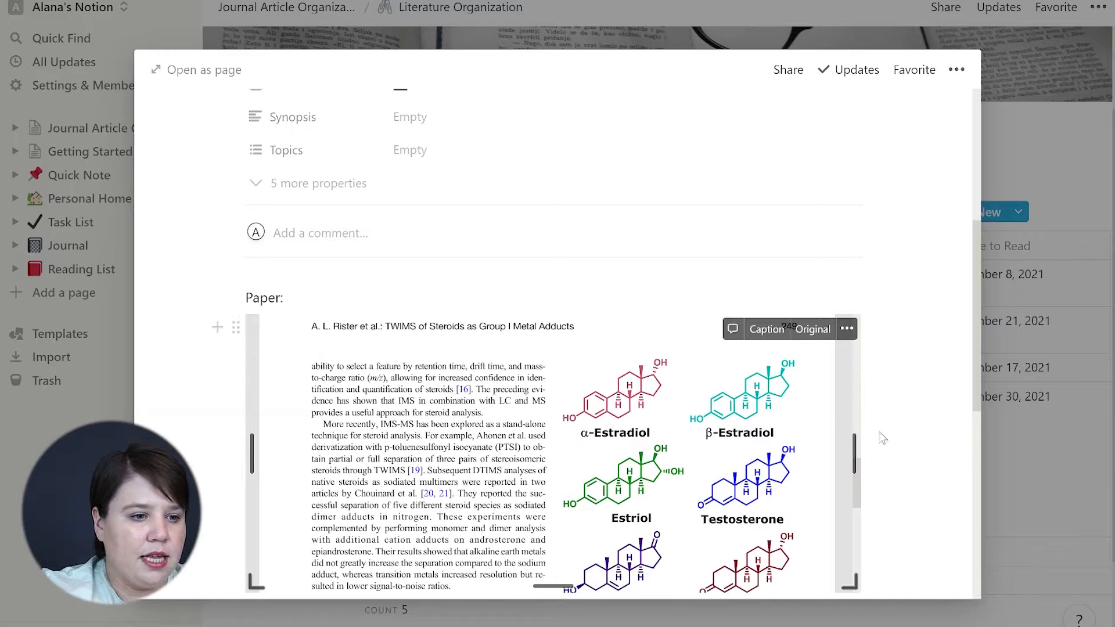
{"action": "scroll", "coordinate": [547, 488], "scroll_direction": "down", "scroll_amount": 3}
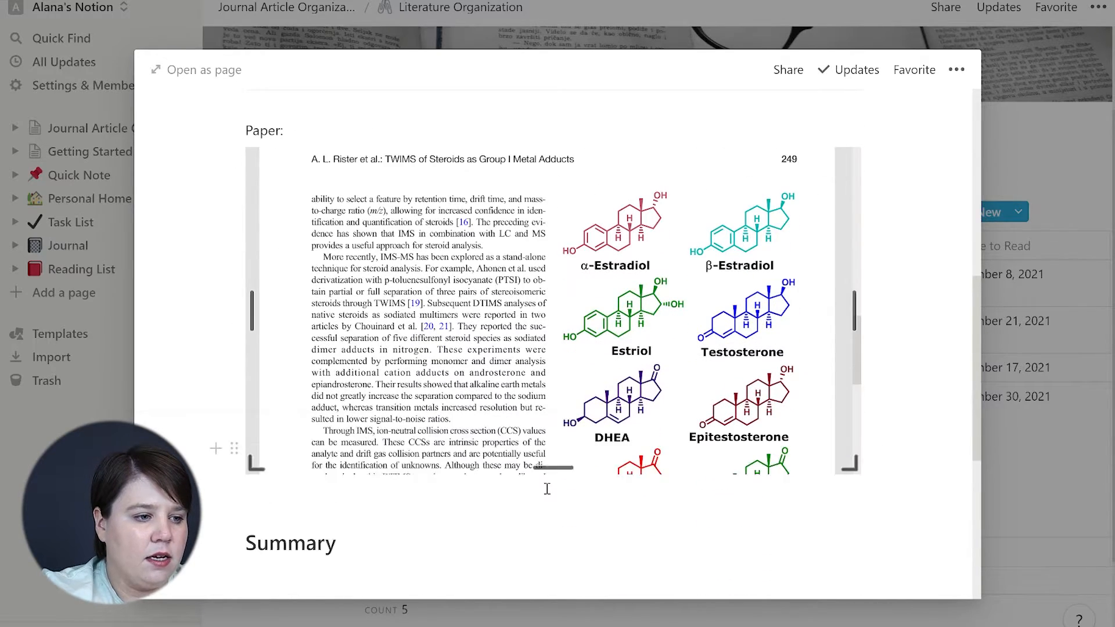
{"action": "scroll", "coordinate": [548, 488], "scroll_direction": "down", "scroll_amount": 3}
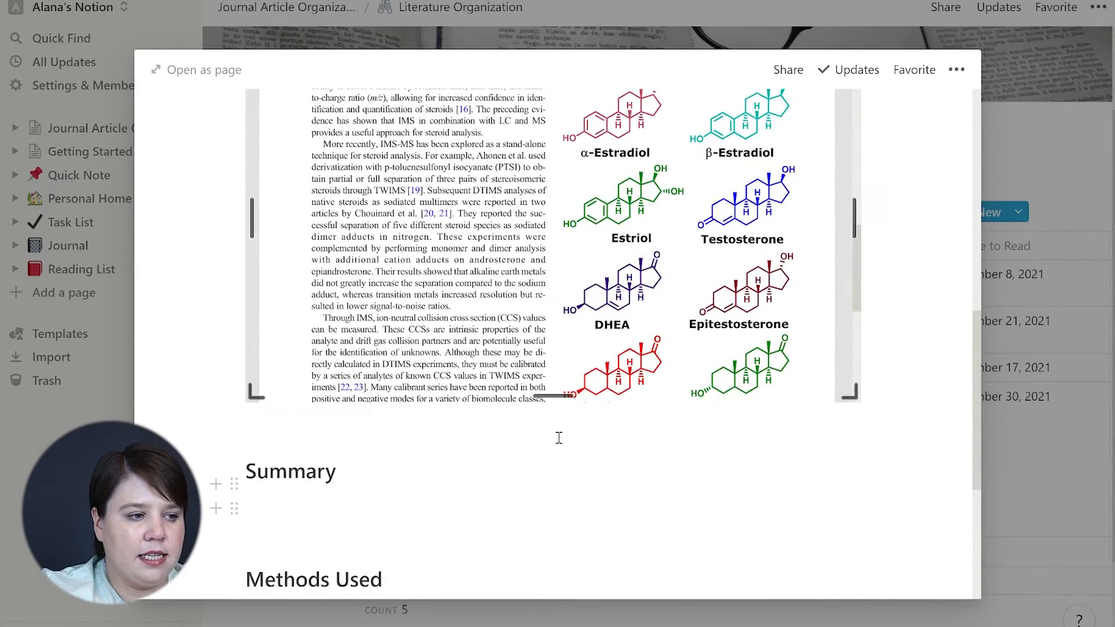
{"action": "scroll", "coordinate": [559, 437], "scroll_direction": "down", "scroll_amount": 4}
{"action": "scroll", "coordinate": [560, 308], "scroll_direction": "up", "scroll_amount": 6}
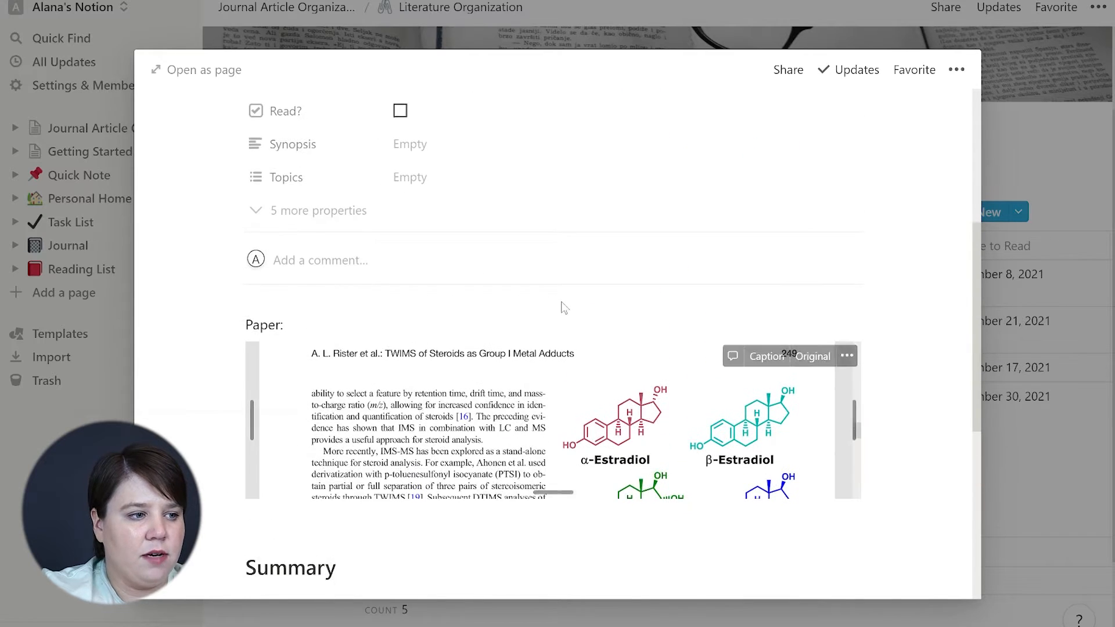
{"action": "left_click_drag", "start_coordinate": [553, 492], "coordinate": [551, 545]}
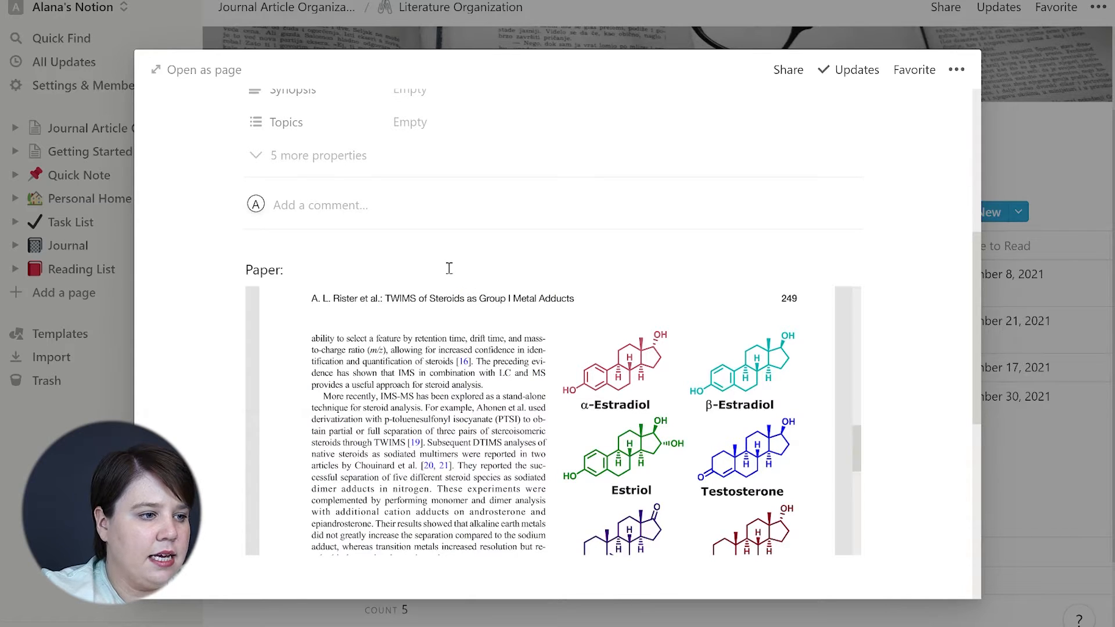
{"action": "key", "text": "ctrl+v"}
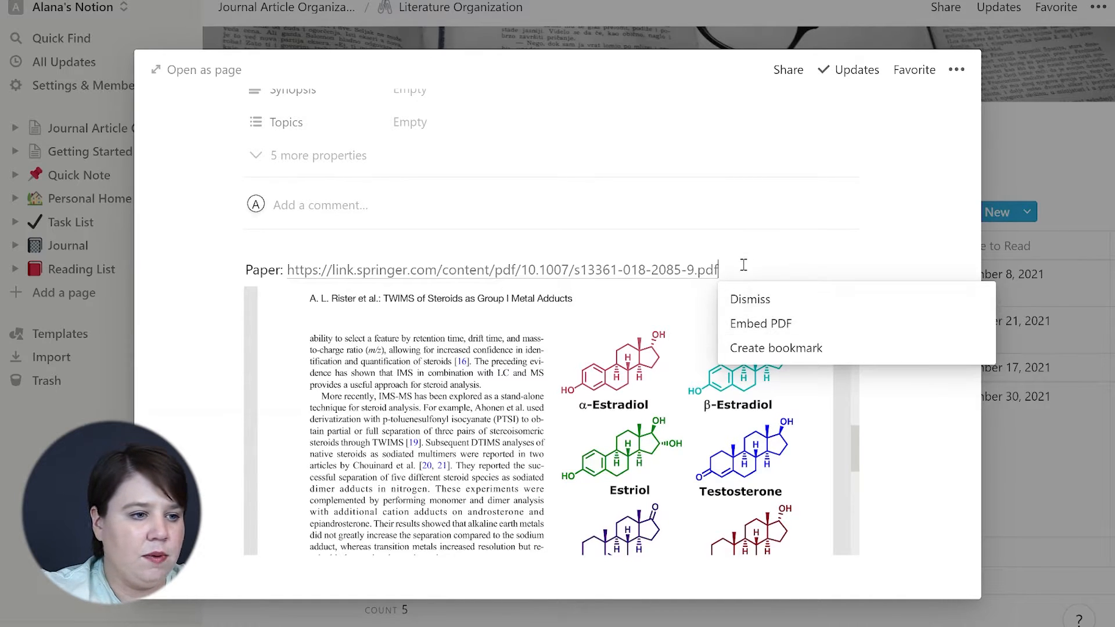
{"action": "left_click", "coordinate": [743, 300]}
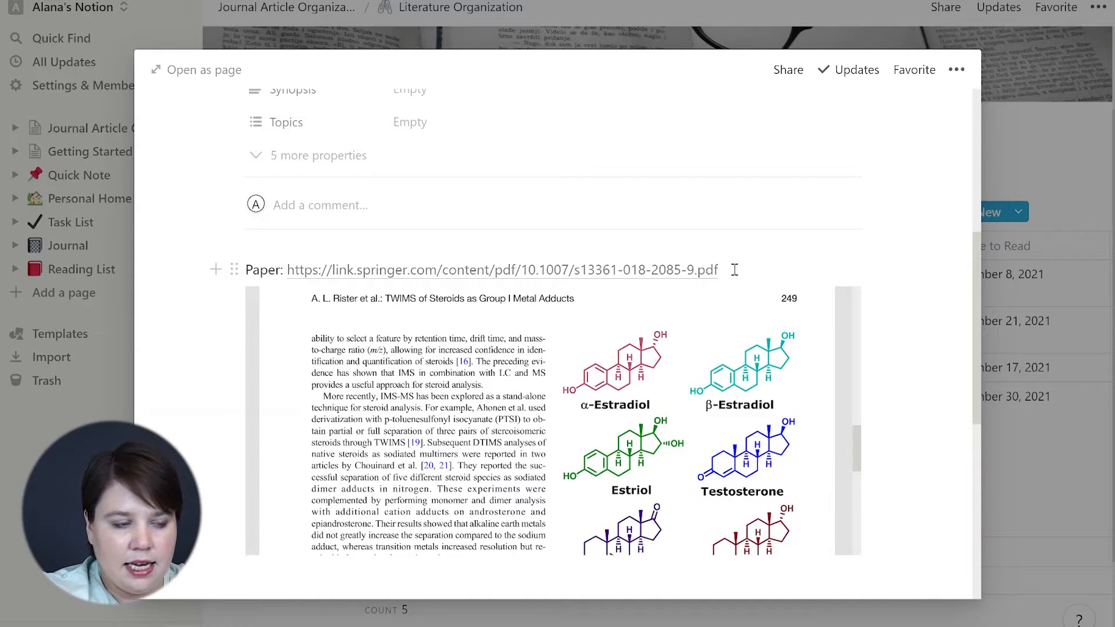
{"action": "key", "text": "Return"}
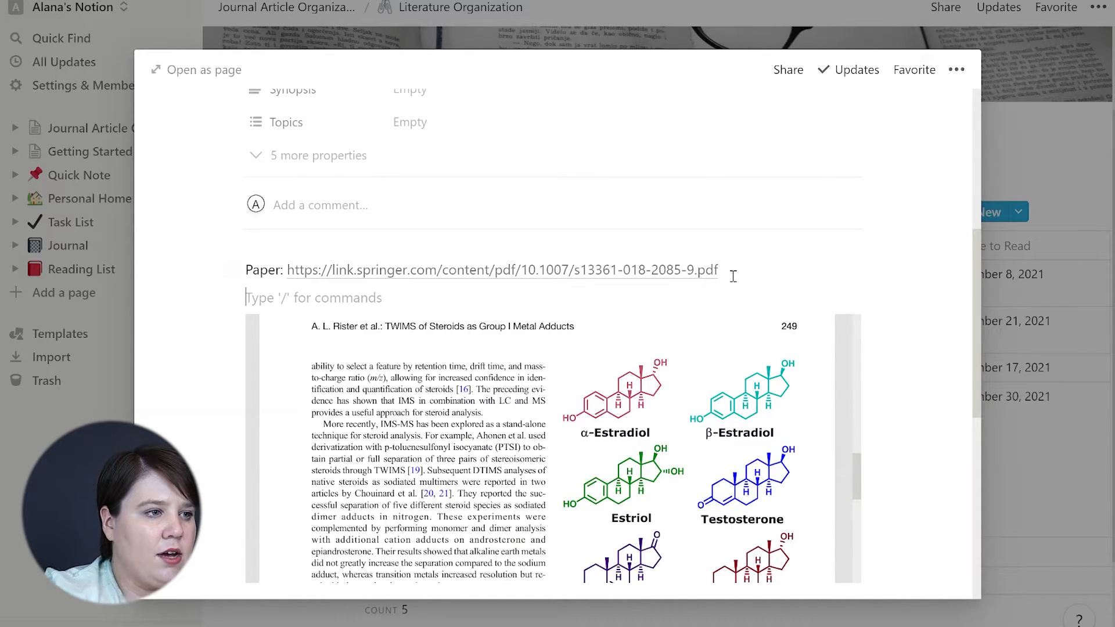
{"action": "left_click", "coordinate": [218, 1]}
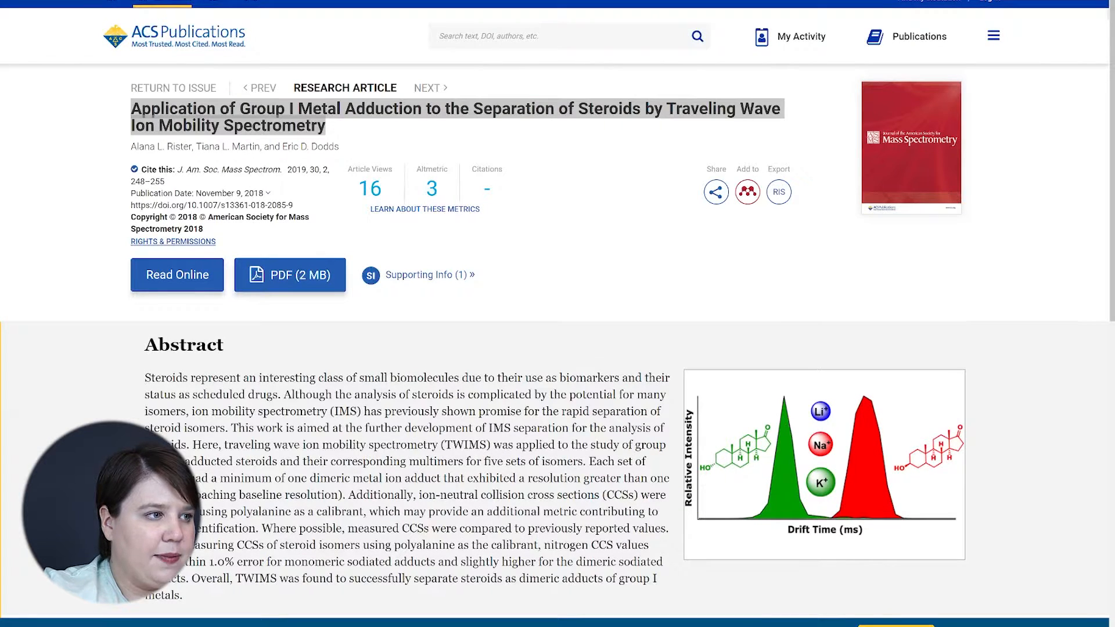
{"action": "key", "text": "alt+Tab"}
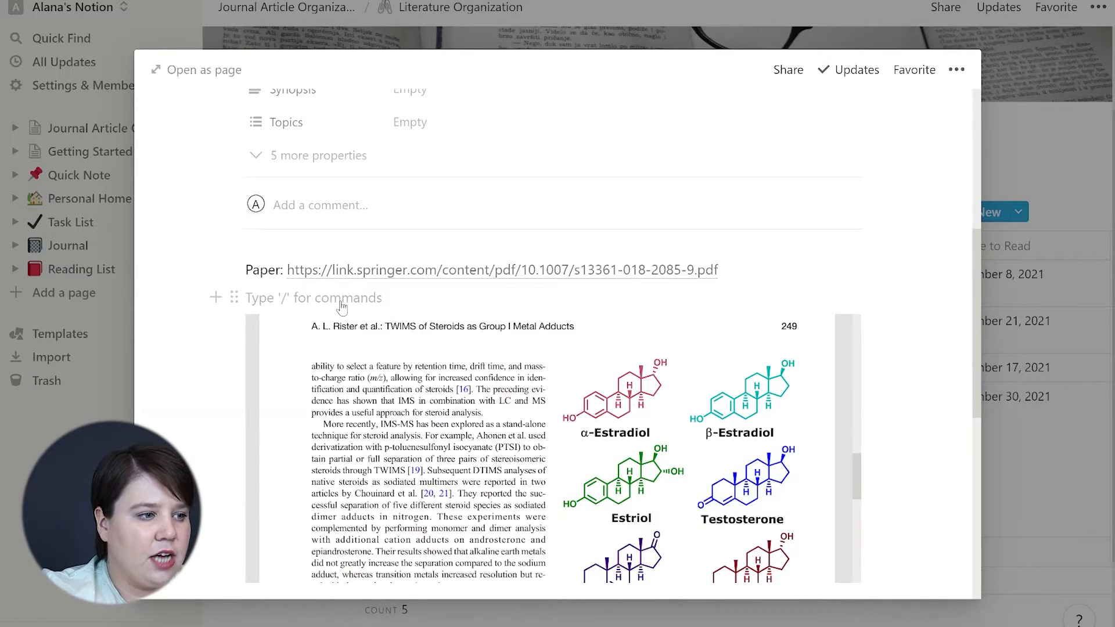
{"action": "key", "text": "ctrl+v"}
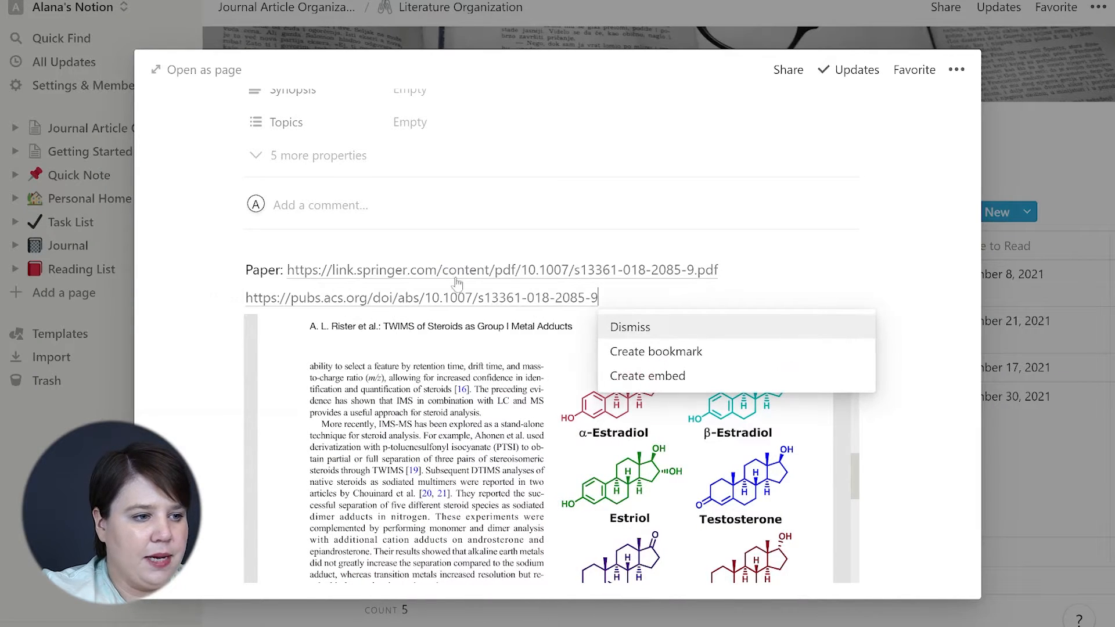
{"action": "left_click", "coordinate": [660, 335]}
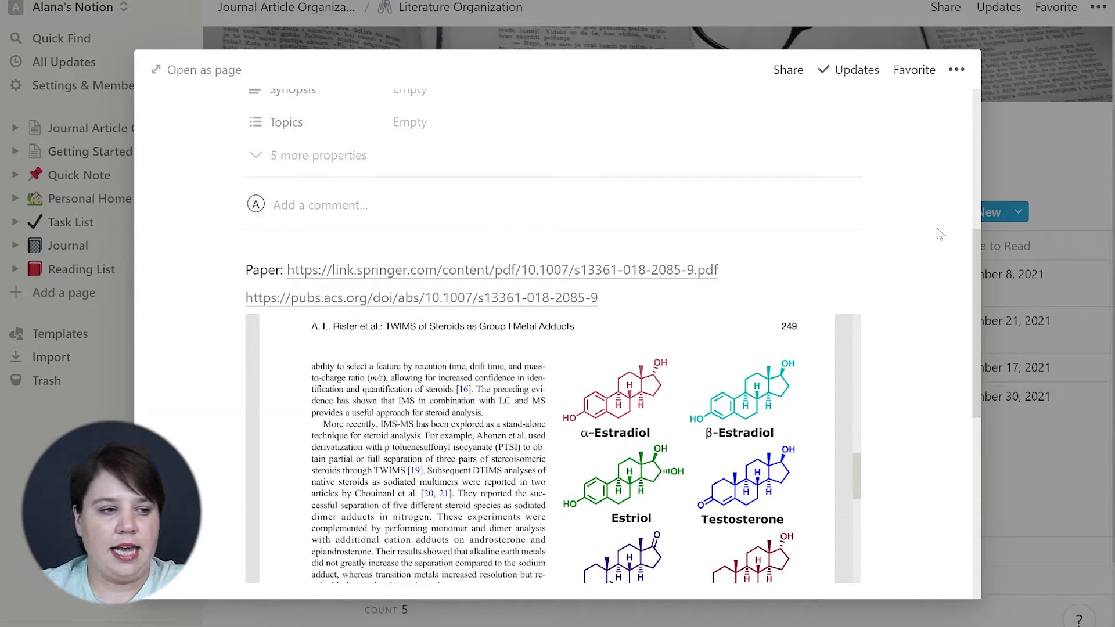
Review the Summary, Methods Used, Main Findings and Conclusions sections below the embedded paper
{"action": "scroll", "coordinate": [921, 343], "scroll_direction": "down", "scroll_amount": 5}
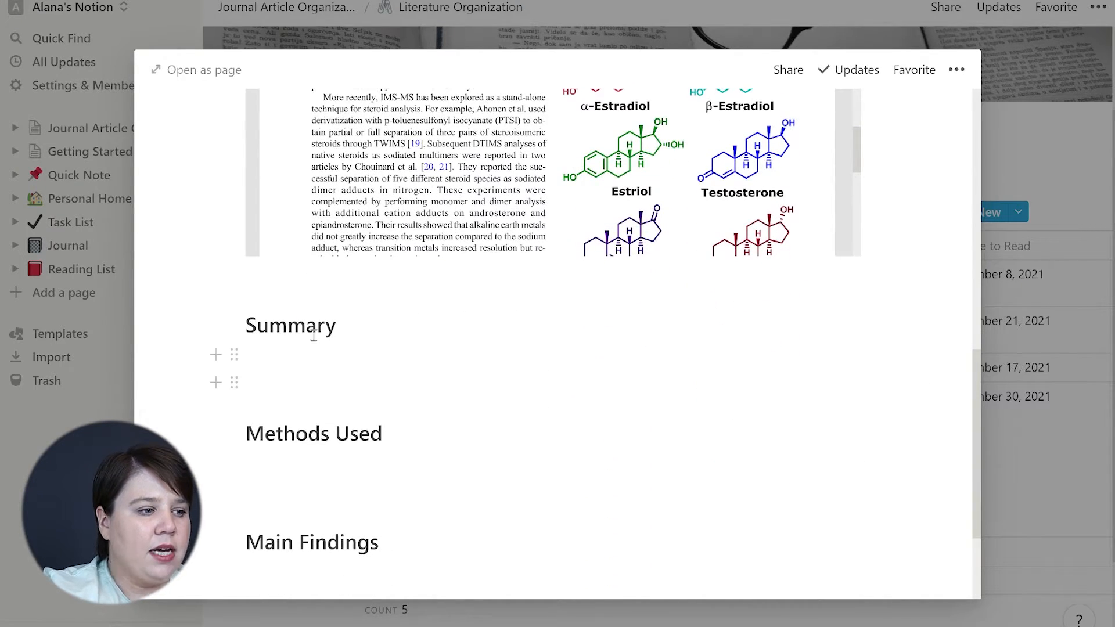
{"action": "scroll", "coordinate": [310, 433], "scroll_direction": "down", "scroll_amount": 3}
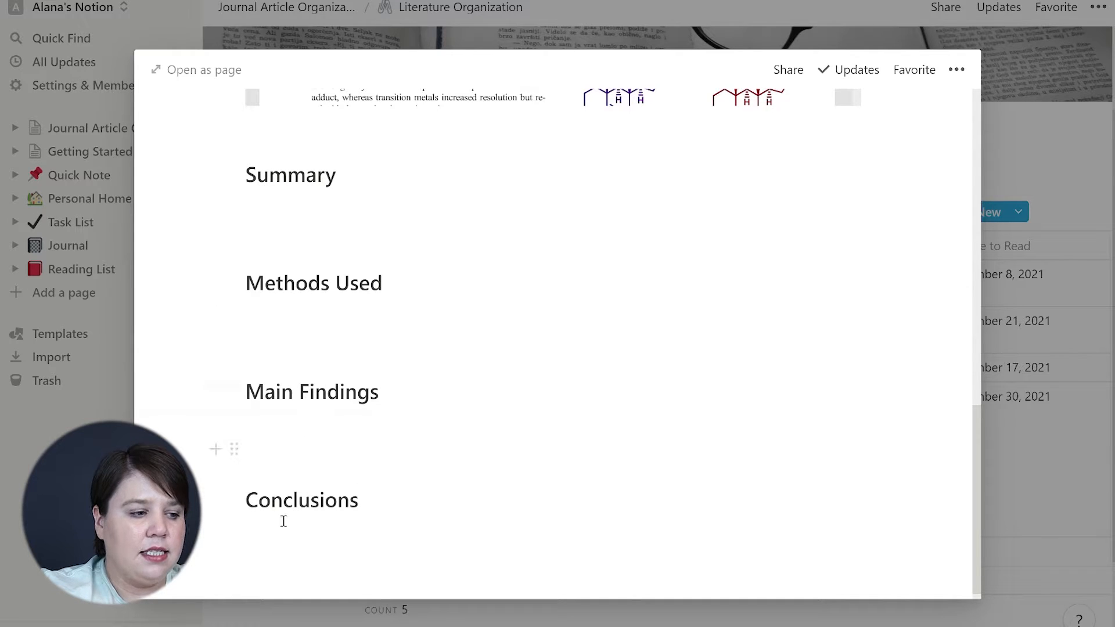
{"action": "scroll", "coordinate": [324, 529], "scroll_direction": "up", "scroll_amount": 5}
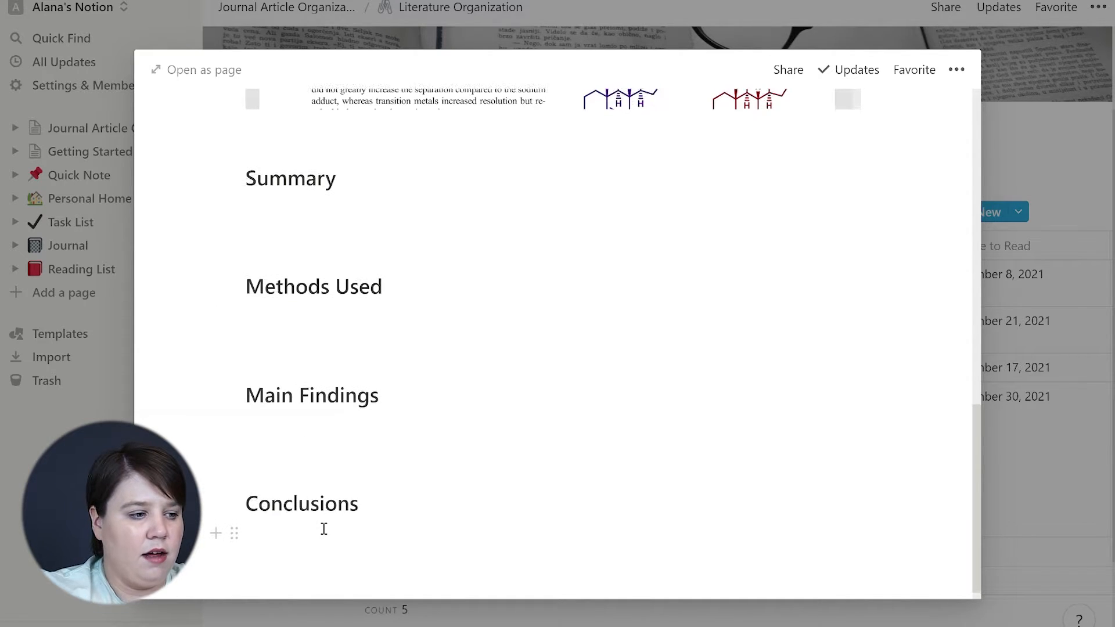
{"action": "scroll", "coordinate": [324, 528], "scroll_direction": "up", "scroll_amount": 4}
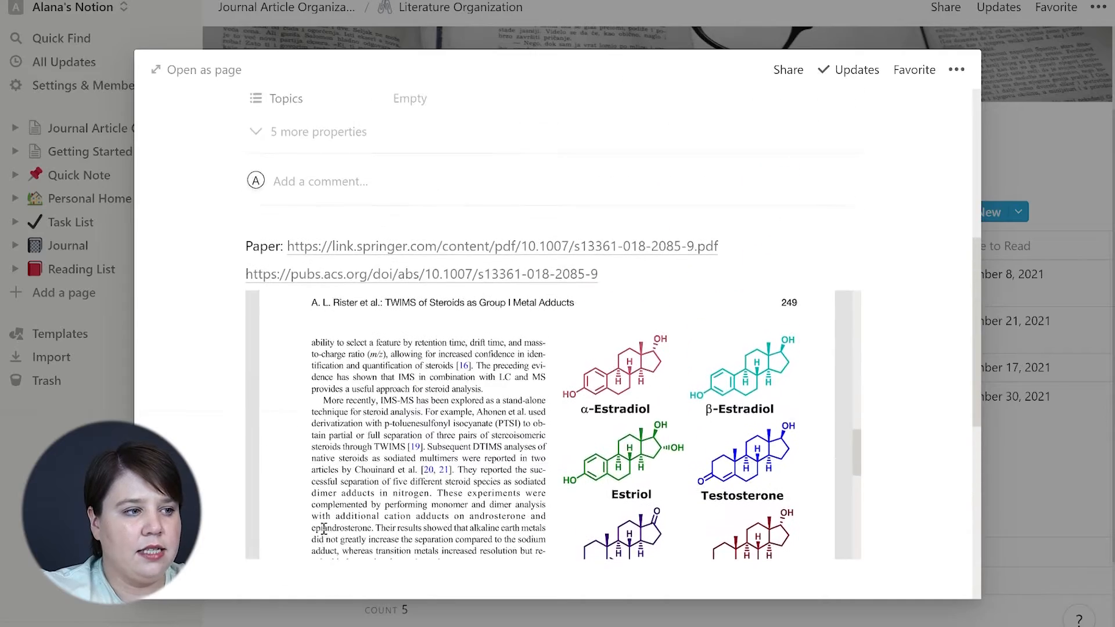
{"action": "scroll", "coordinate": [324, 528], "scroll_direction": "up", "scroll_amount": 10}
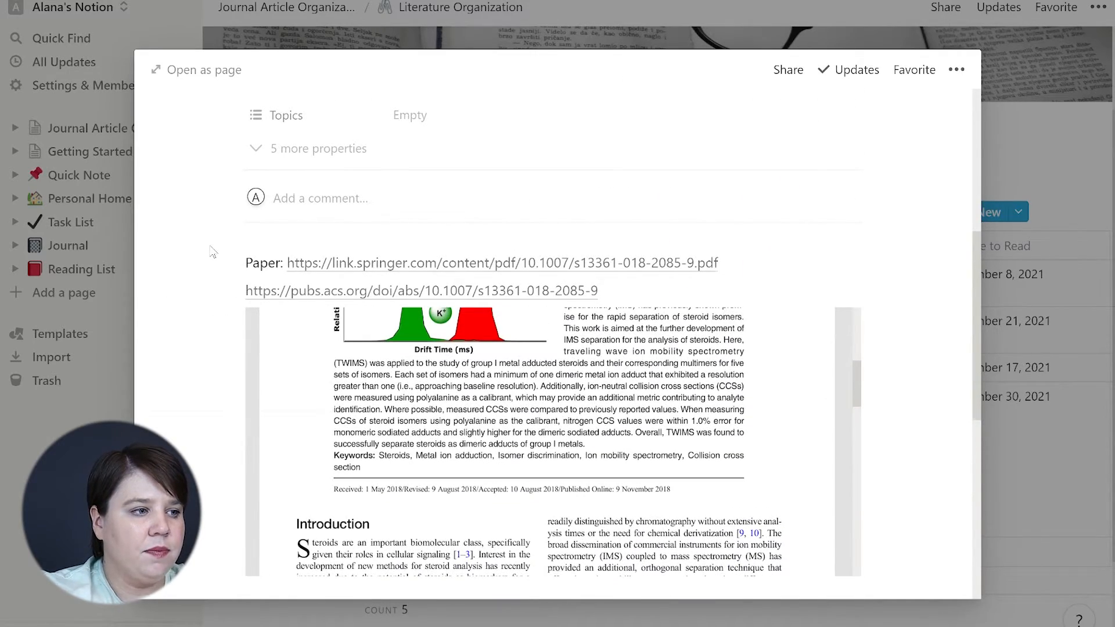
Create and assign the Topics tags Steroids, Ion Mobility, Metal Adduction and Mass Spectrometry for the paper
{"action": "scroll", "coordinate": [212, 249], "scroll_direction": "up", "scroll_amount": 5}
{"action": "left_click", "coordinate": [410, 369]}
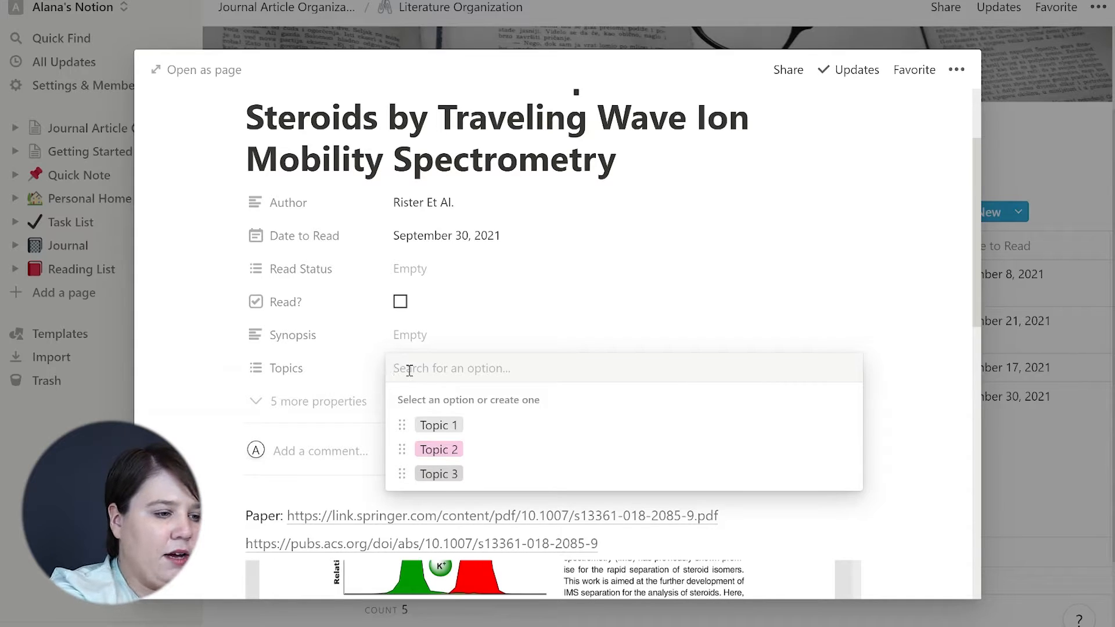
{"action": "type", "text": "Steroids"}
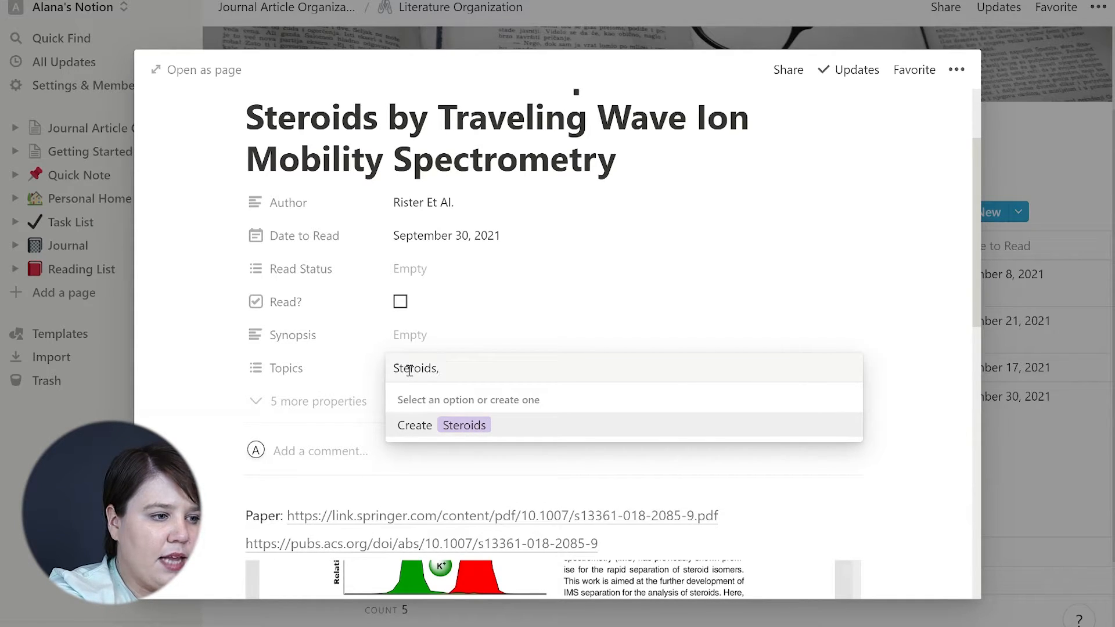
{"action": "key", "text": "Return"}
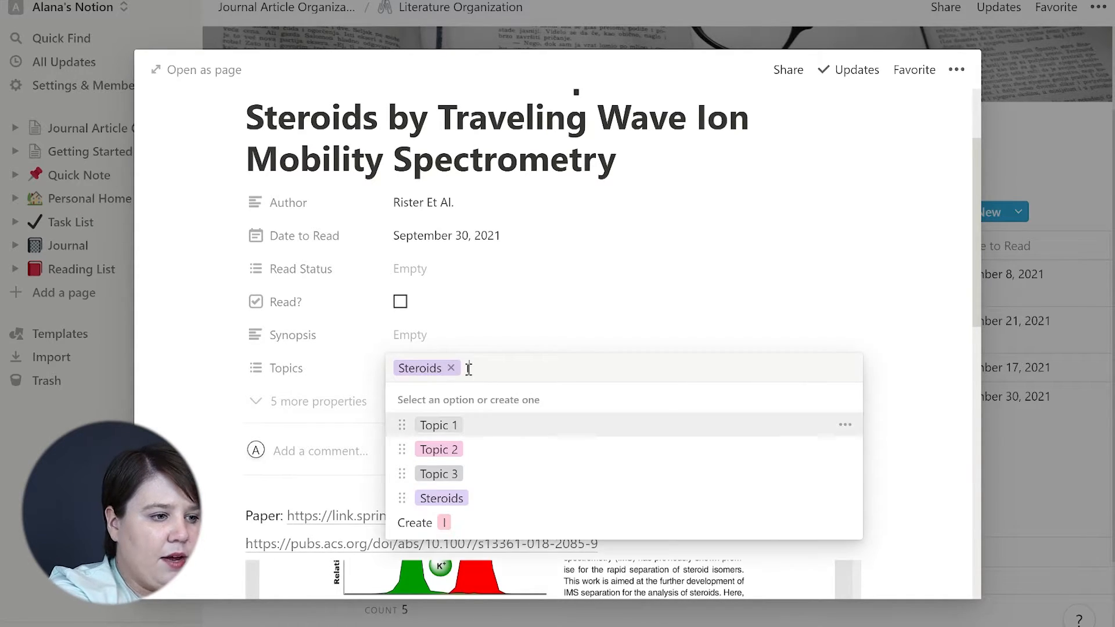
{"action": "type", "text": "Ion Mobility"}
{"action": "key", "text": "Return"}
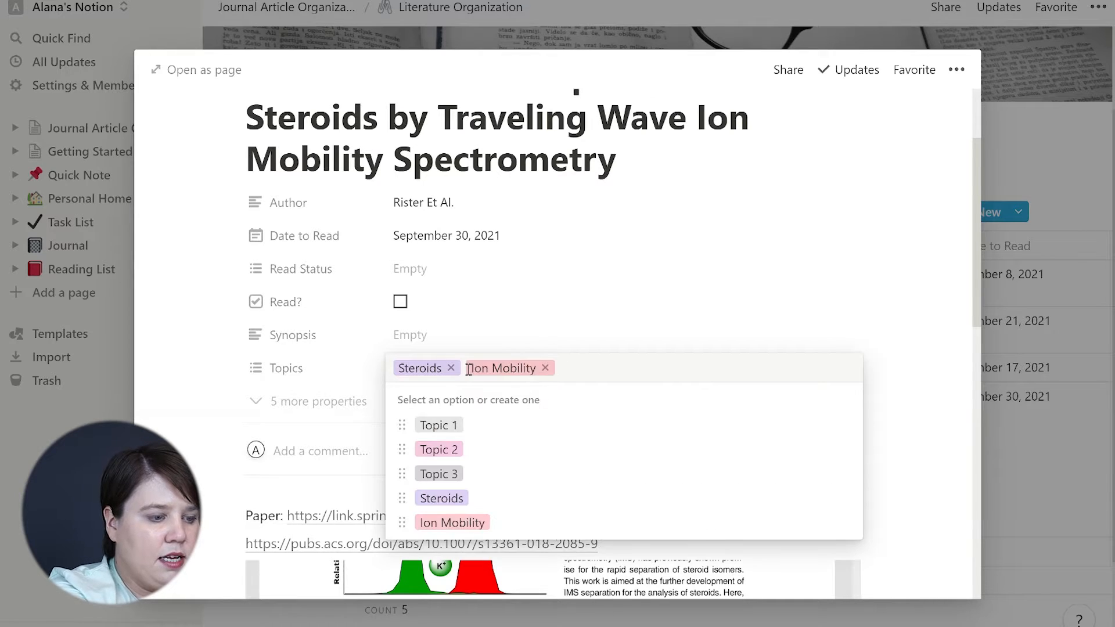
{"action": "type", "text": "Metal Adduction"}
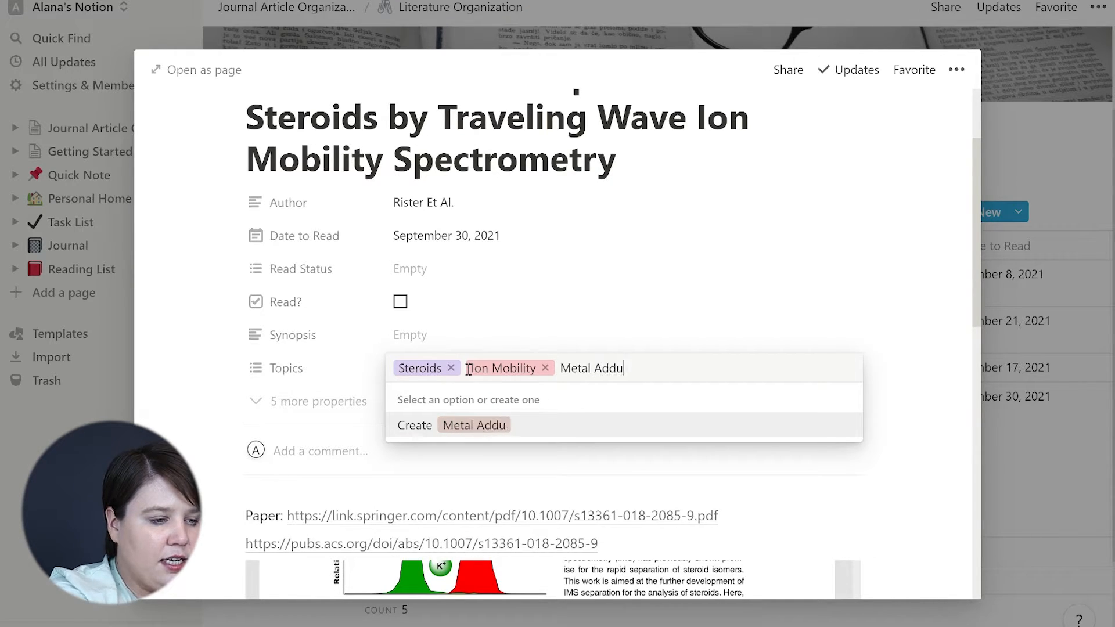
{"action": "key", "text": "Return"}
{"action": "type", "text": "Mass Spectrometry"}
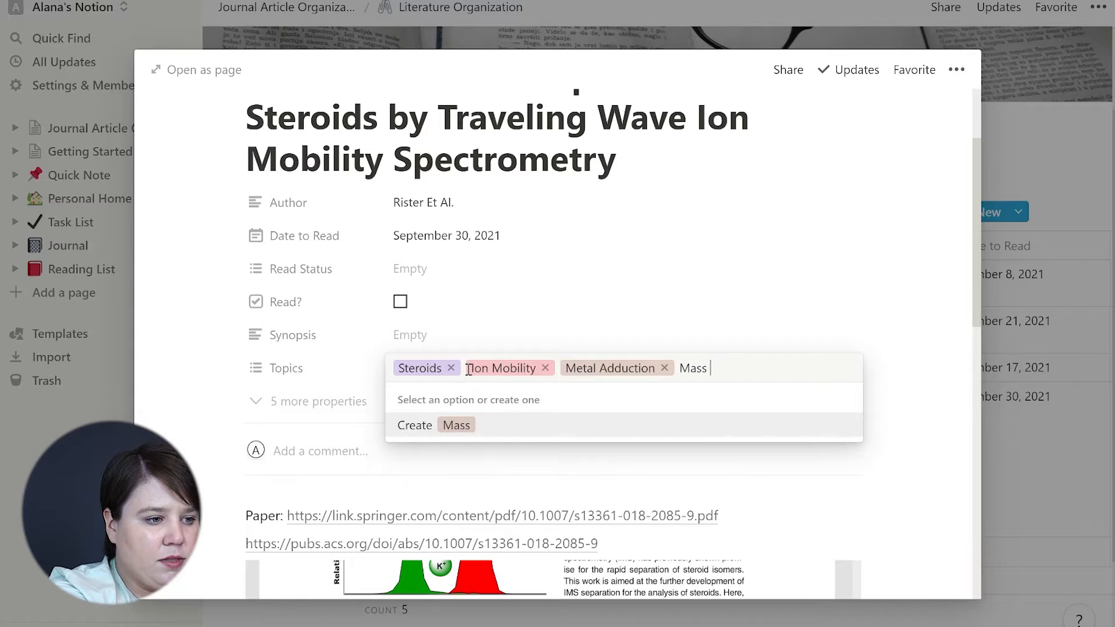
{"action": "key", "text": "Return"}
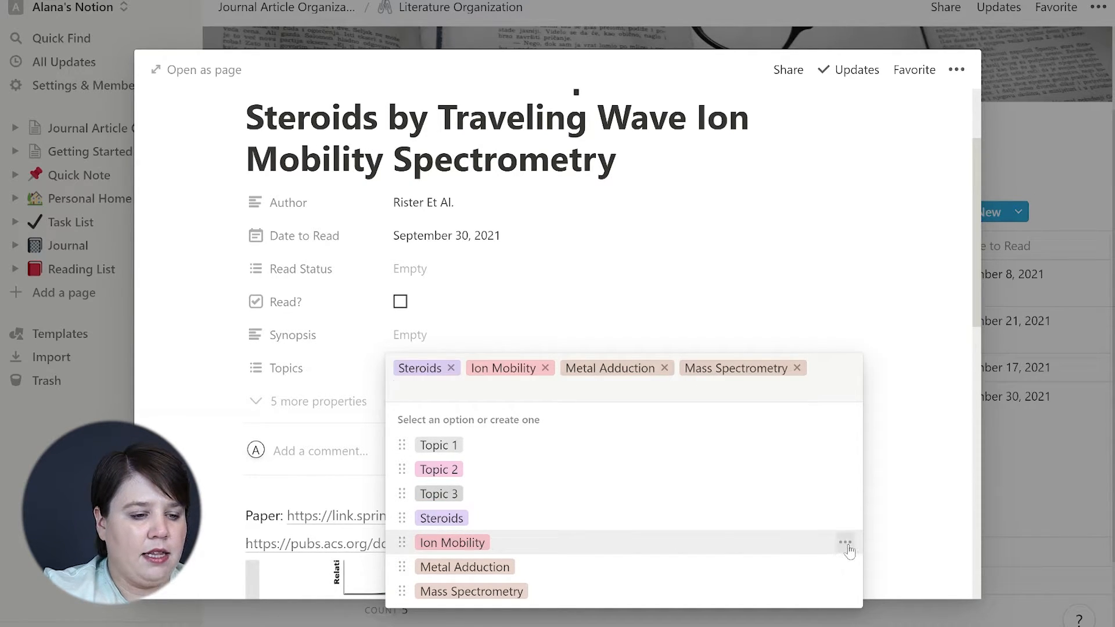
Change the Ion Mobility topic tag's color to Blue and return to the Literature Organization table
{"action": "left_click", "coordinate": [846, 543]}
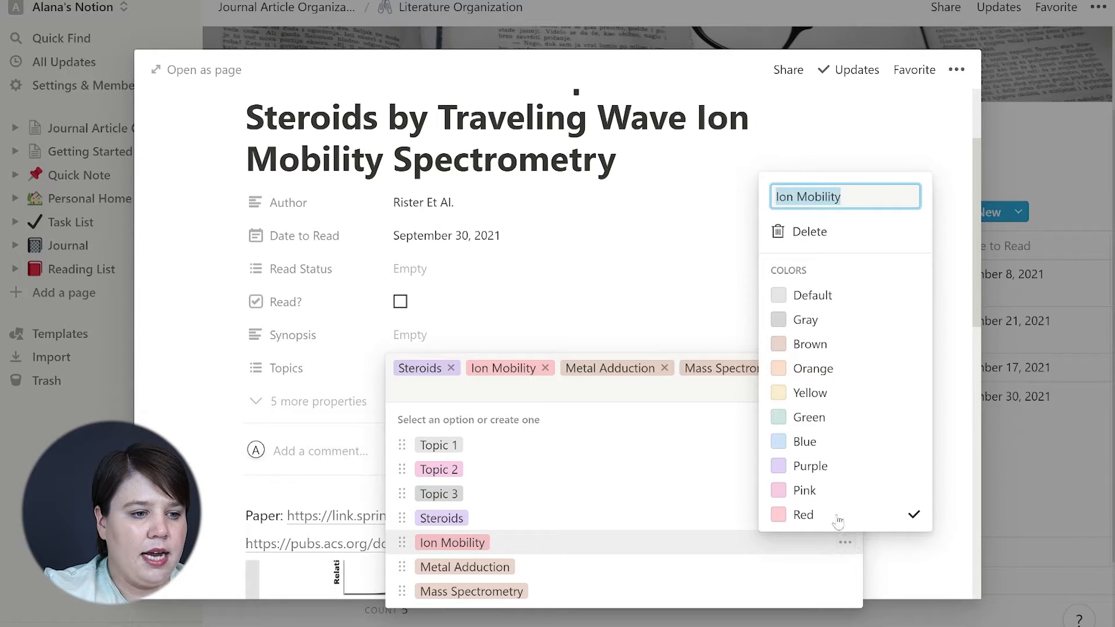
{"action": "left_click", "coordinate": [840, 438]}
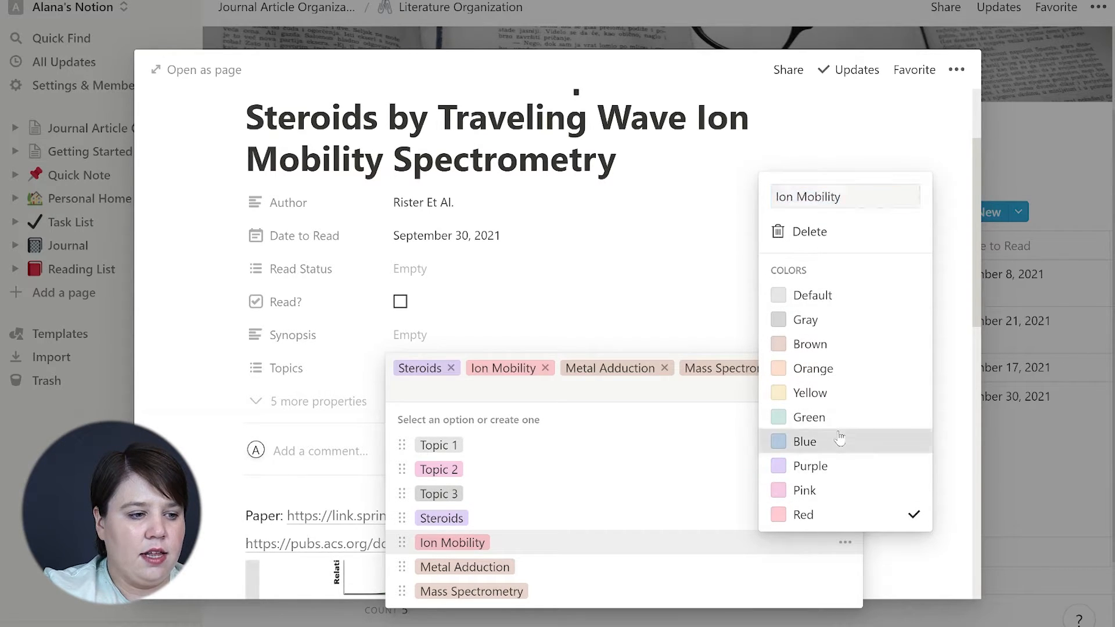
{"action": "left_click", "coordinate": [963, 345]}
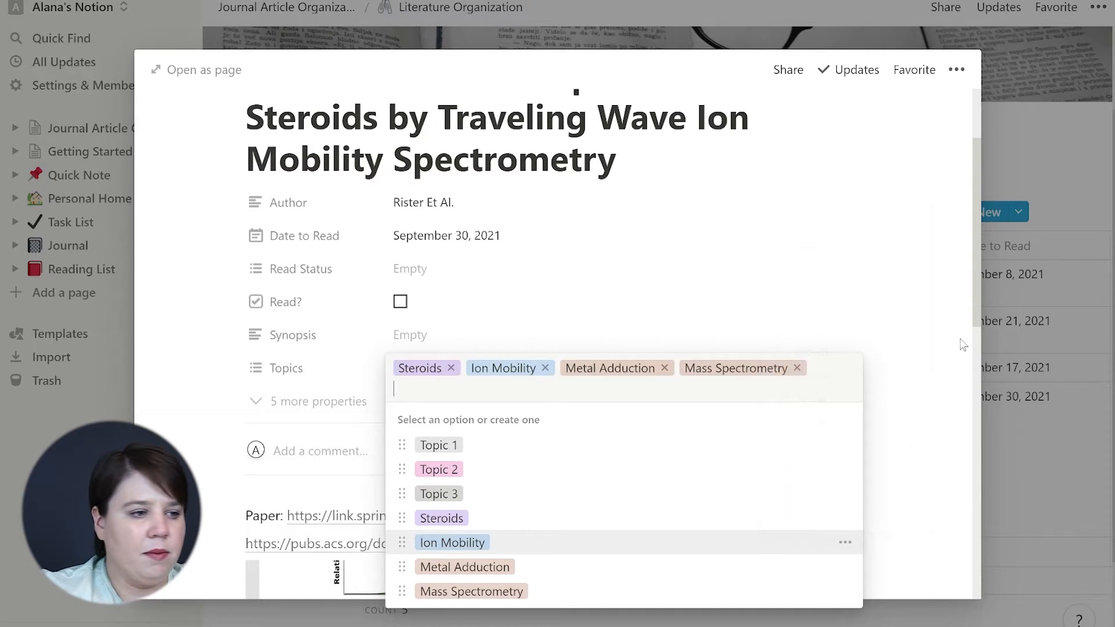
{"action": "left_click", "coordinate": [925, 398]}
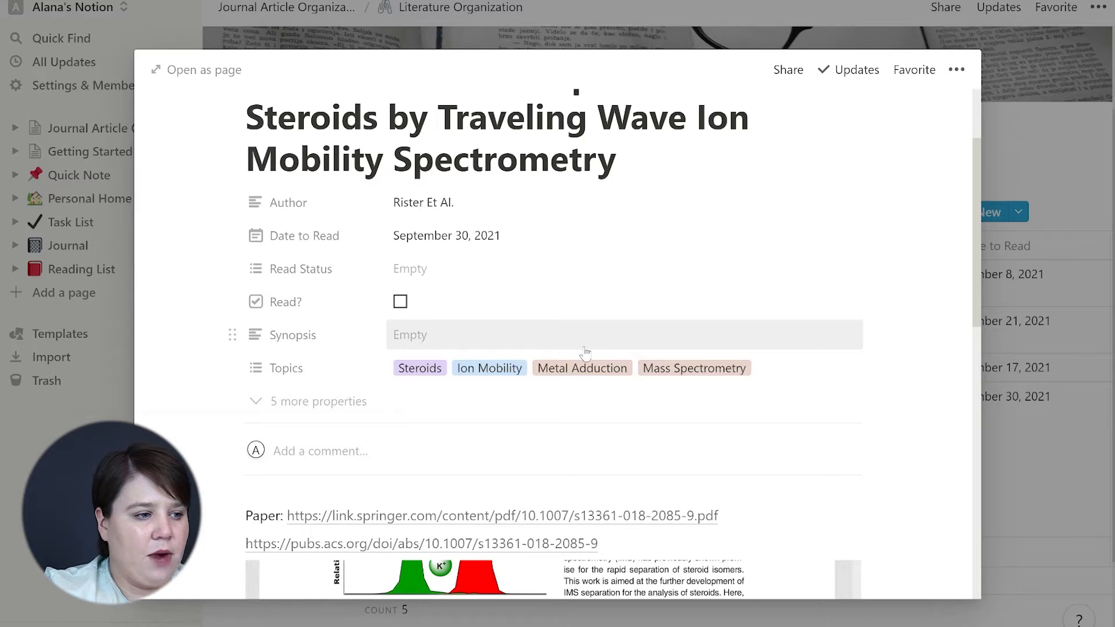
{"action": "left_click", "coordinate": [1060, 137]}
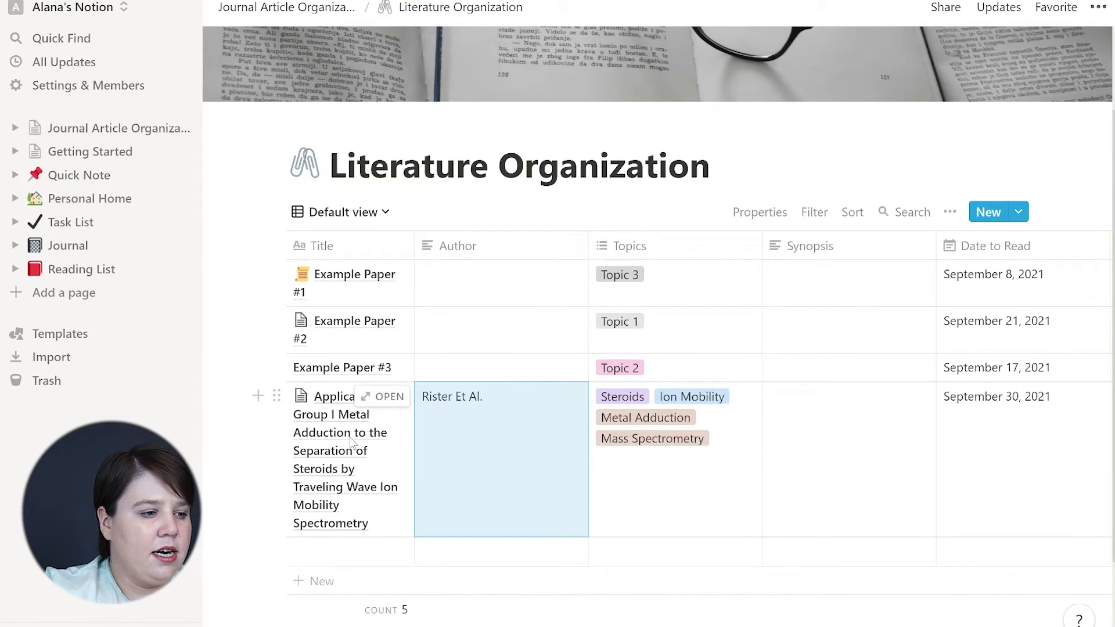
Review the new paper's page down to its Summary heading, and the remaining columns of the Literature Organization table
{"action": "left_click", "coordinate": [380, 397]}
{"action": "scroll", "coordinate": [519, 449], "scroll_direction": "down", "scroll_amount": 8}
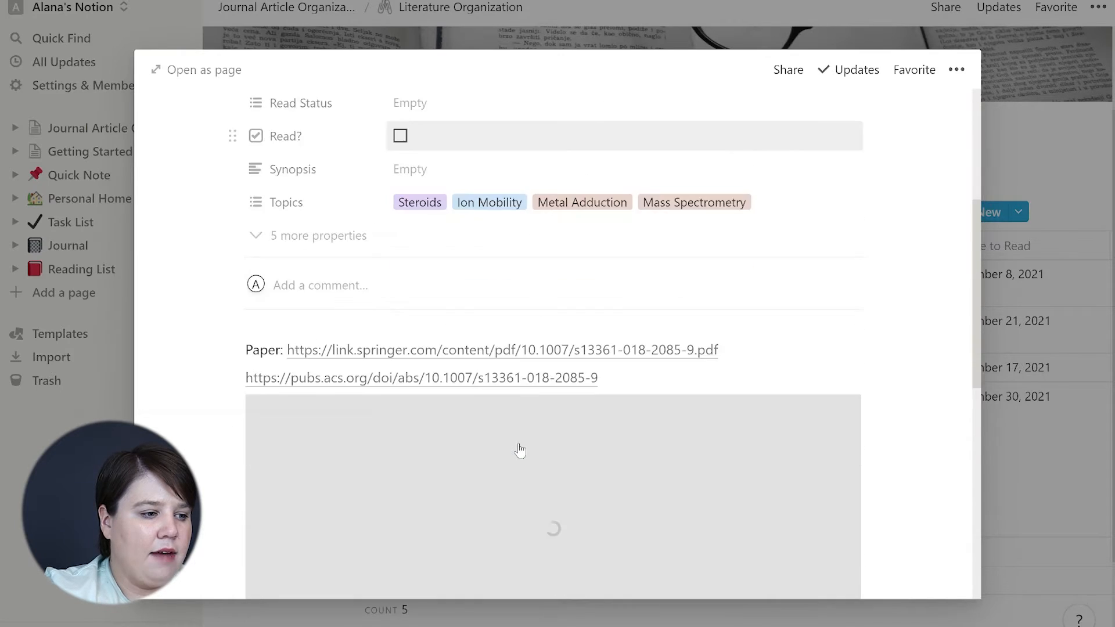
{"action": "scroll", "coordinate": [515, 546], "scroll_direction": "down", "scroll_amount": 5}
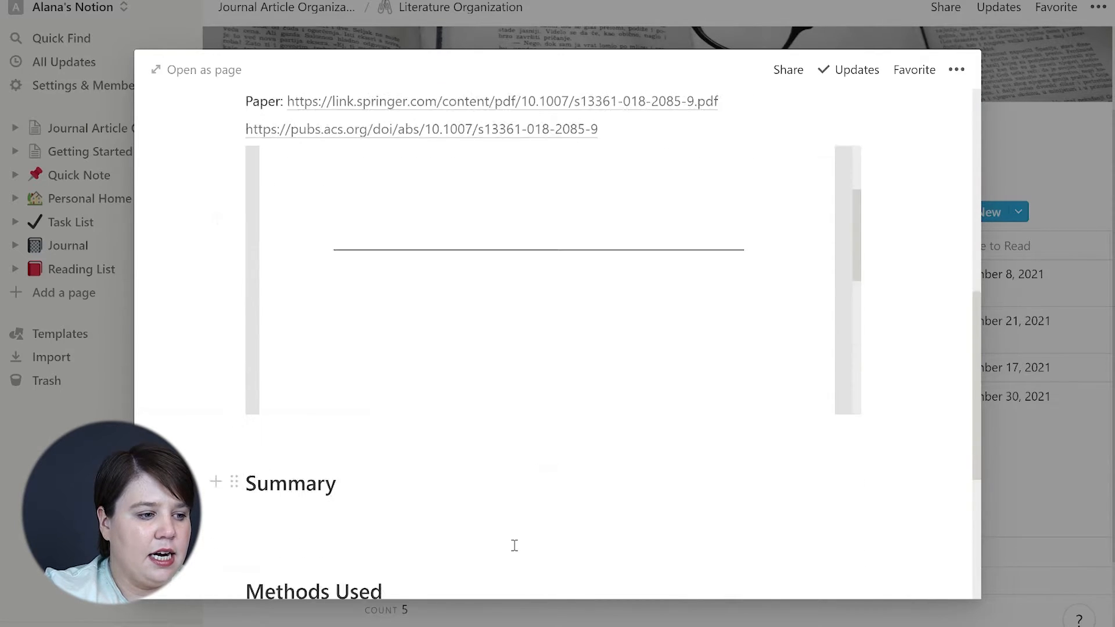
{"action": "scroll", "coordinate": [443, 473], "scroll_direction": "up", "scroll_amount": 8}
{"action": "scroll", "coordinate": [443, 482], "scroll_direction": "up", "scroll_amount": 5}
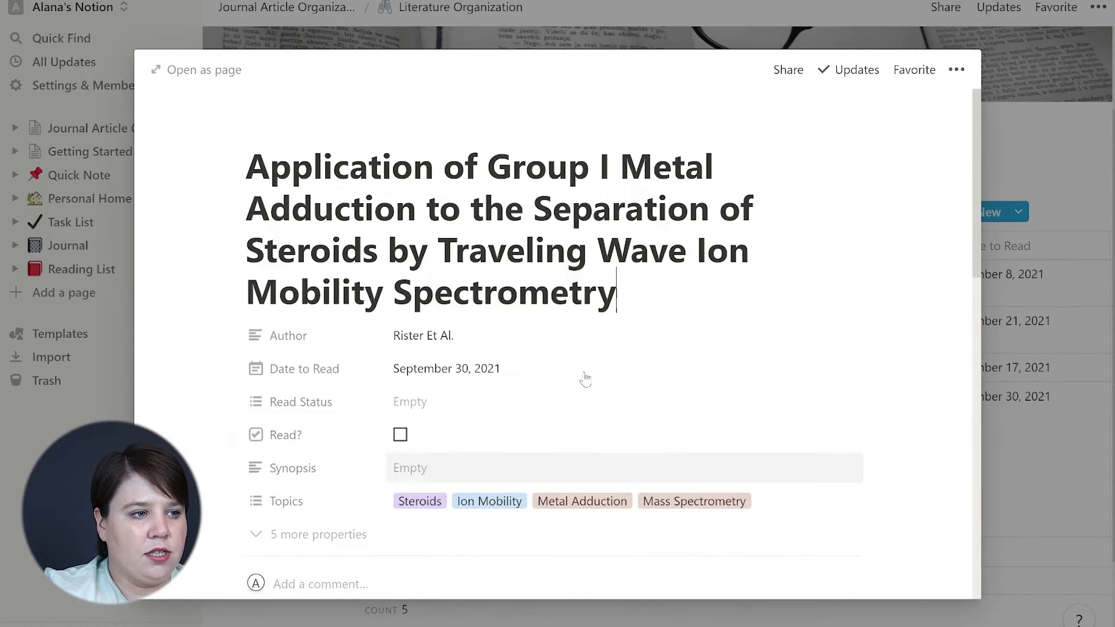
{"action": "left_click", "coordinate": [1086, 128]}
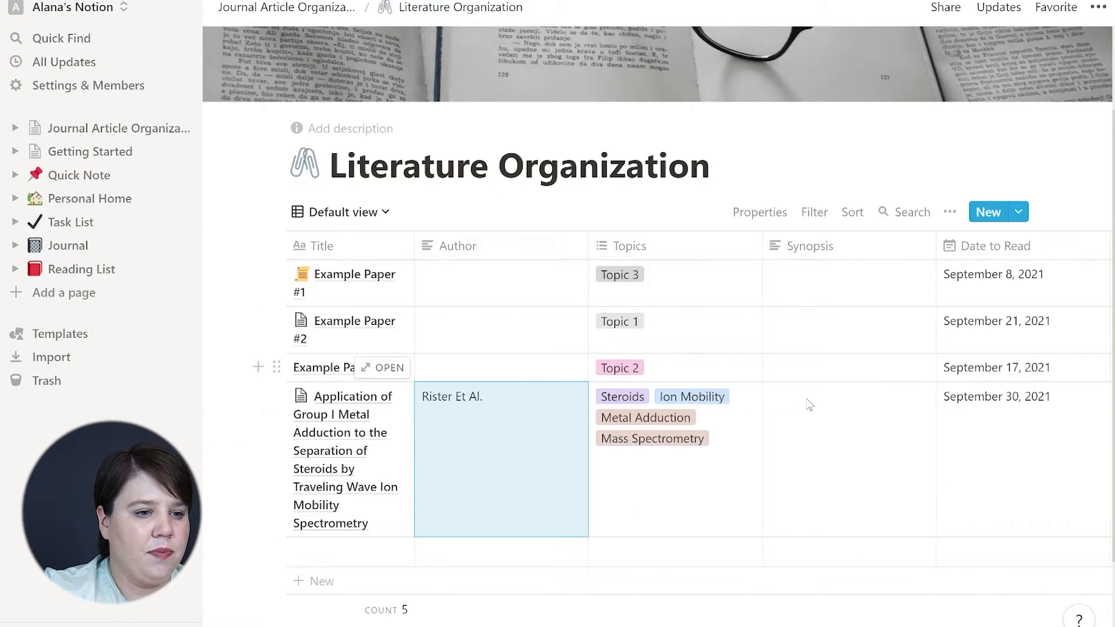
{"action": "scroll", "coordinate": [404, 475], "scroll_direction": "right", "scroll_amount": 8}
{"action": "scroll", "coordinate": [981, 384], "scroll_direction": "right", "scroll_amount": 3}
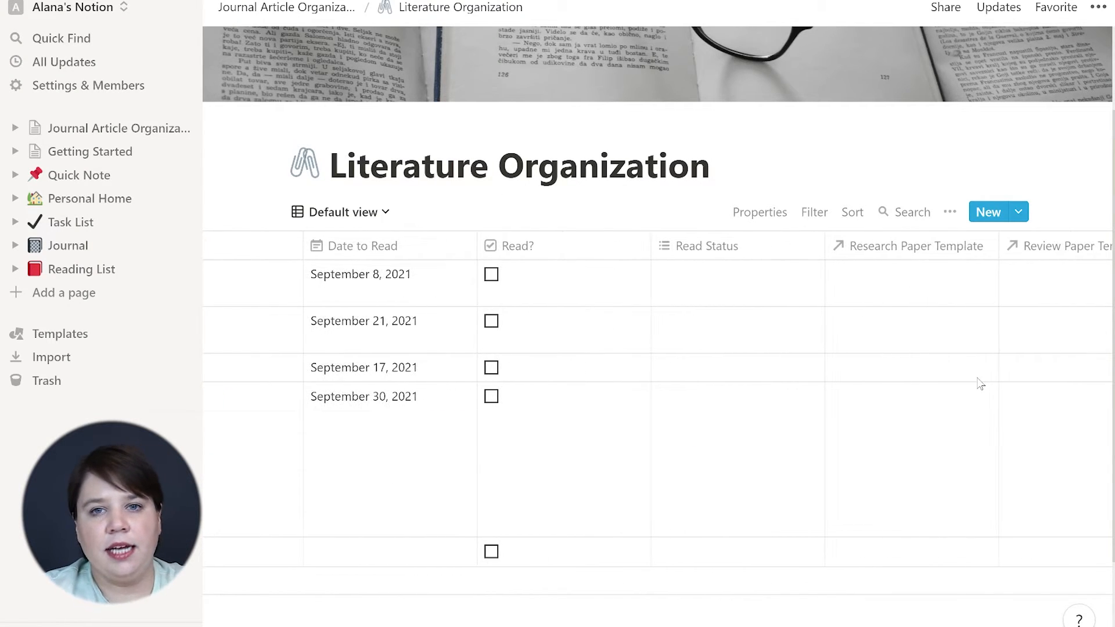
{"action": "scroll", "coordinate": [423, 473], "scroll_direction": "left", "scroll_amount": 8}
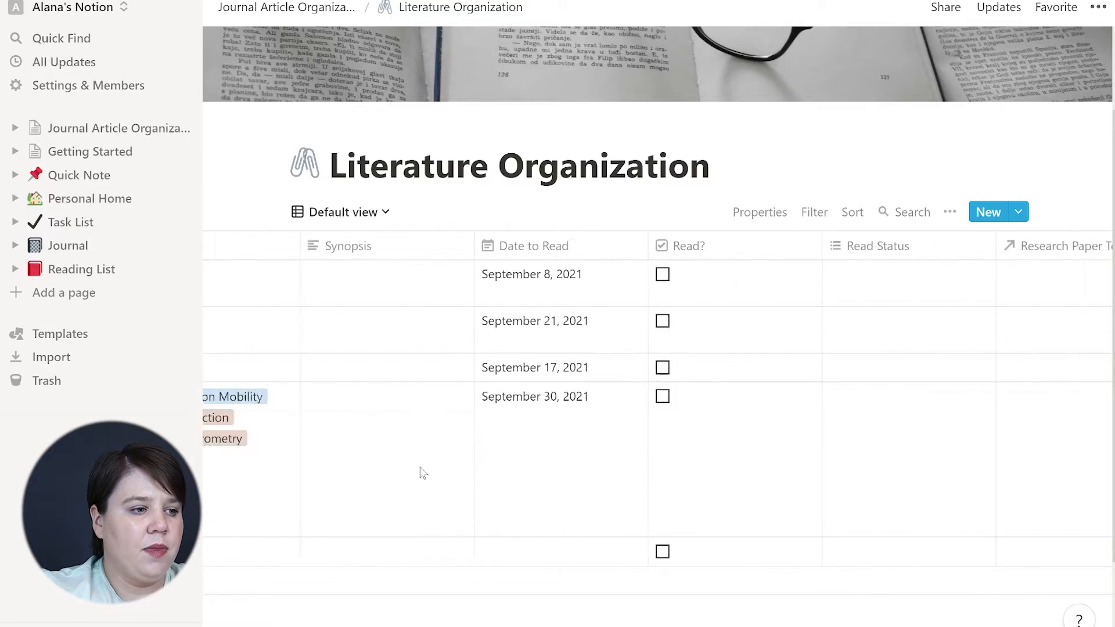
{"action": "left_click", "coordinate": [421, 472]}
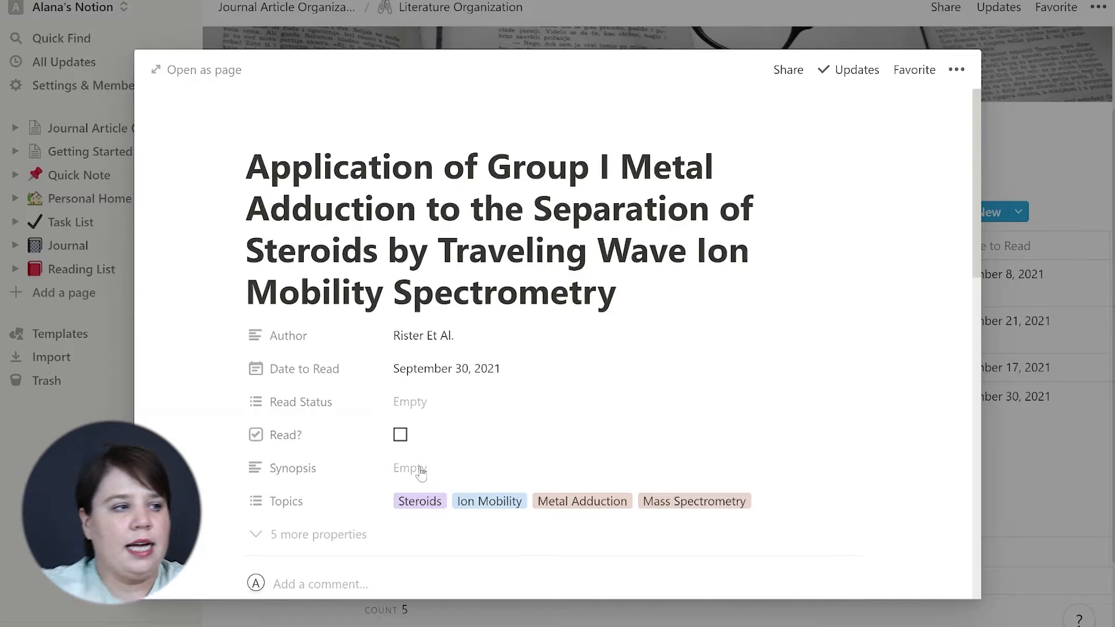
{"action": "left_click", "coordinate": [1103, 146]}
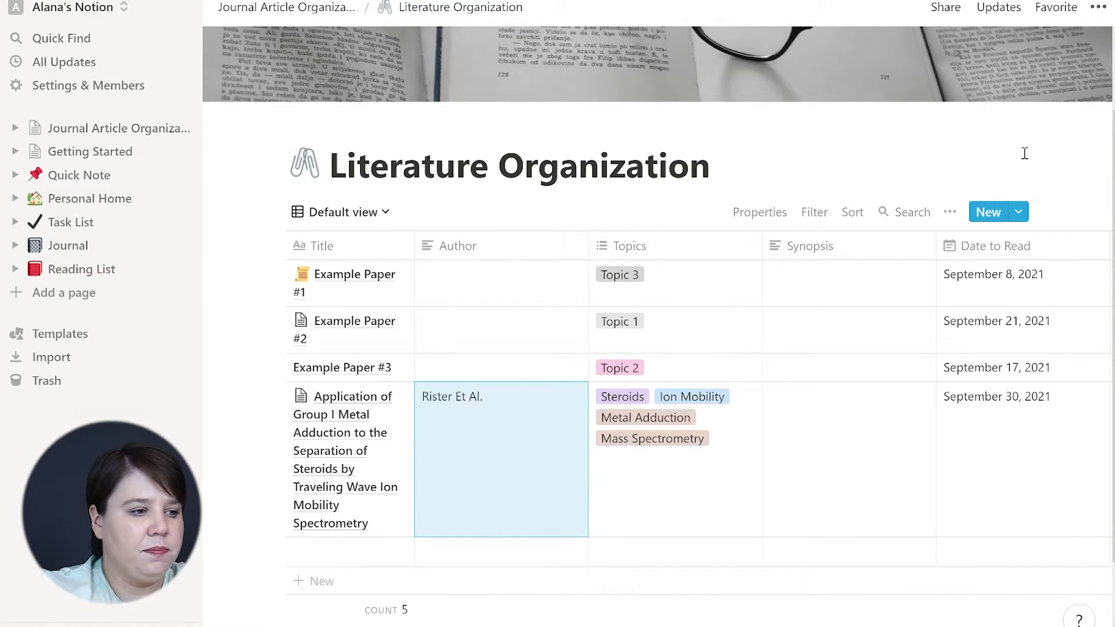
Return to the Journal Article Organization page and duplicate the Research Paper Template under Research Papers
{"action": "left_click", "coordinate": [326, 7]}
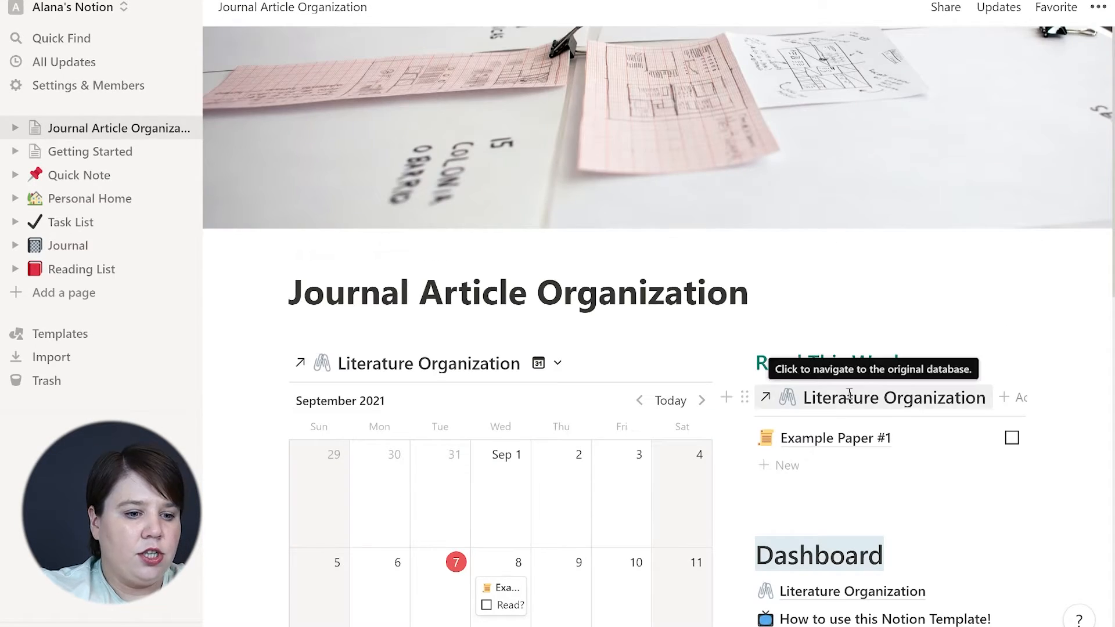
{"action": "scroll", "coordinate": [849, 394], "scroll_direction": "down", "scroll_amount": 5}
{"action": "scroll", "coordinate": [850, 393], "scroll_direction": "down", "scroll_amount": 1}
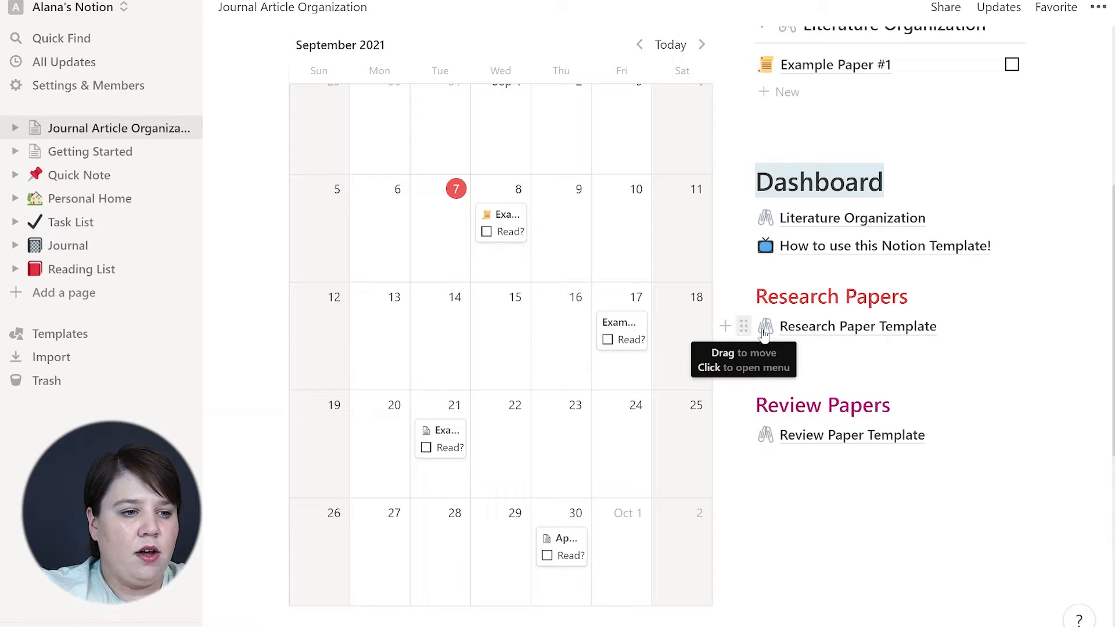
{"action": "left_click", "coordinate": [725, 326]}
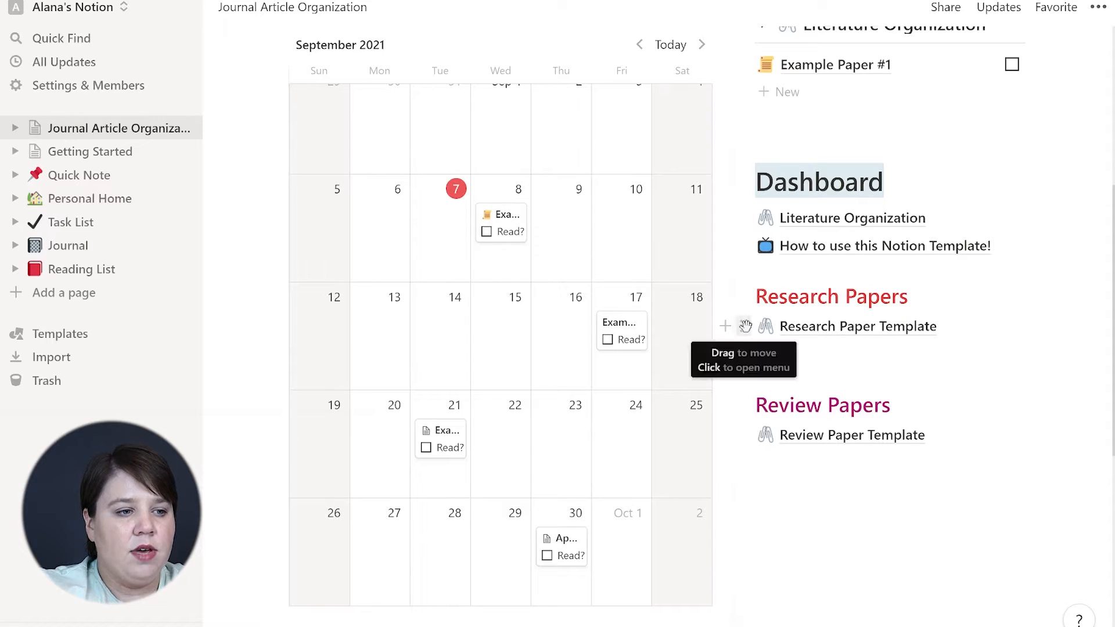
{"action": "left_click", "coordinate": [745, 326]}
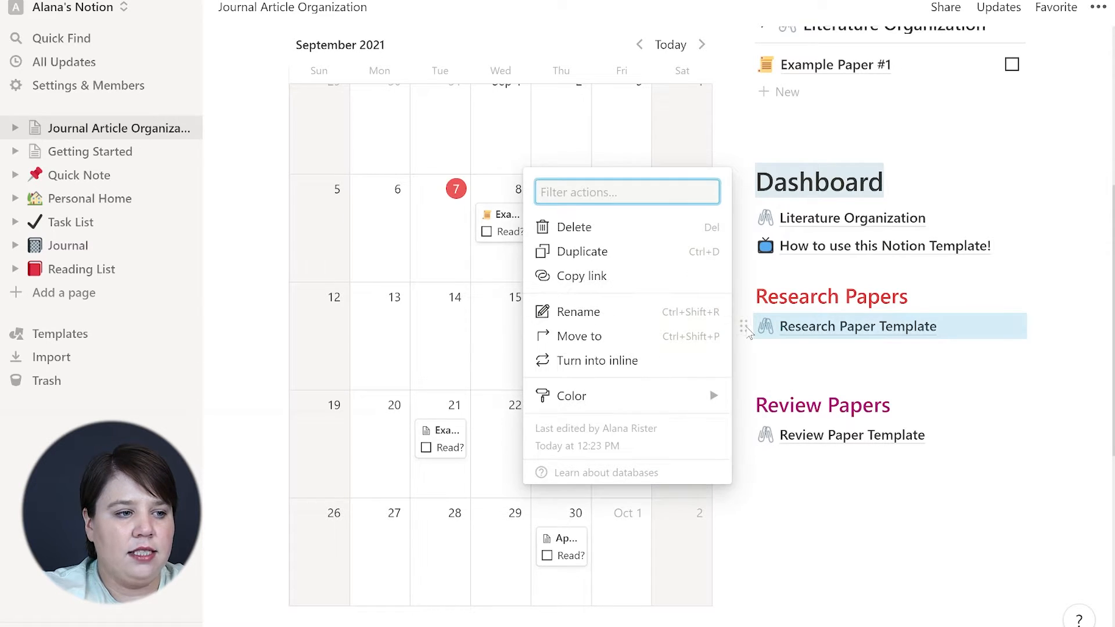
{"action": "left_click", "coordinate": [600, 251]}
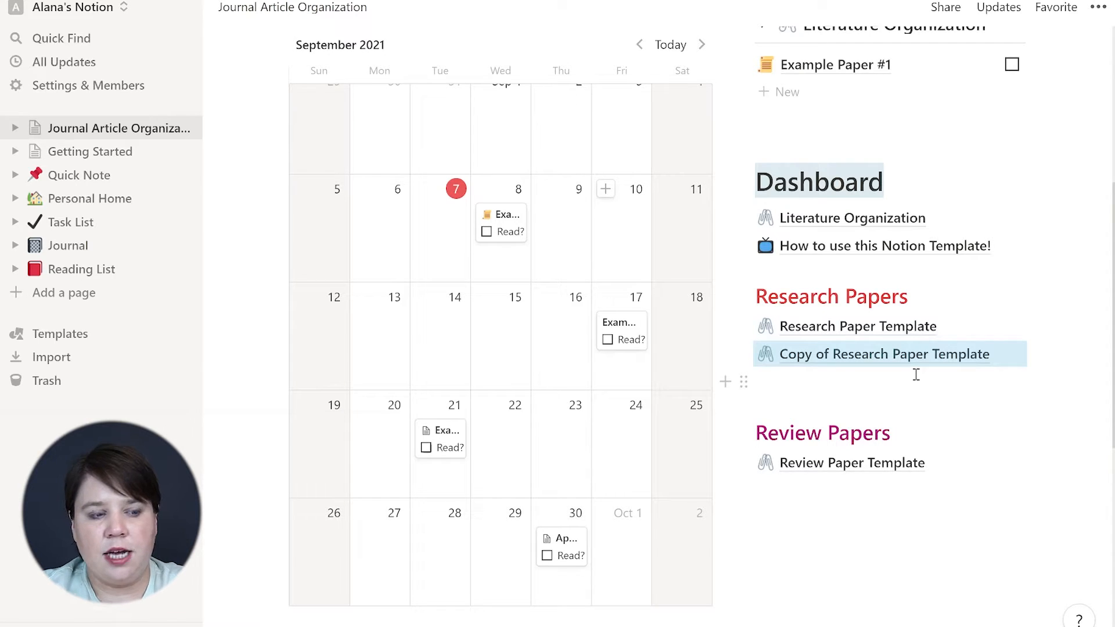
Open the copied Research Paper Template and rename it SteroidMixtures
{"action": "left_click", "coordinate": [834, 360]}
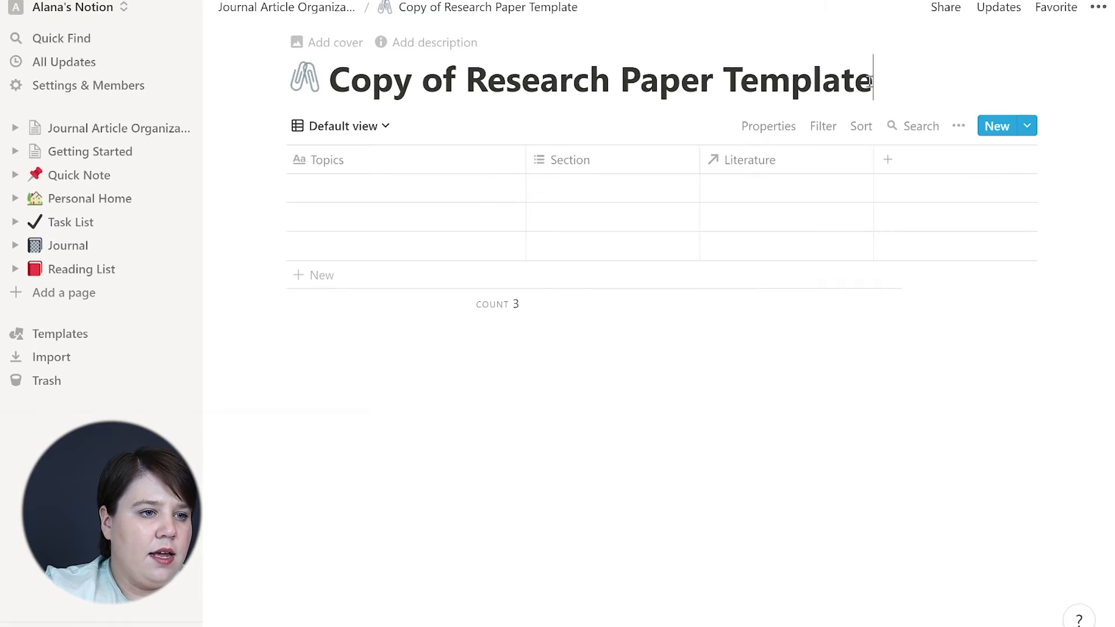
{"action": "left_click_drag", "start_coordinate": [873, 79], "coordinate": [405, 65]}
{"action": "type", "text": "SteroidMixtures"}
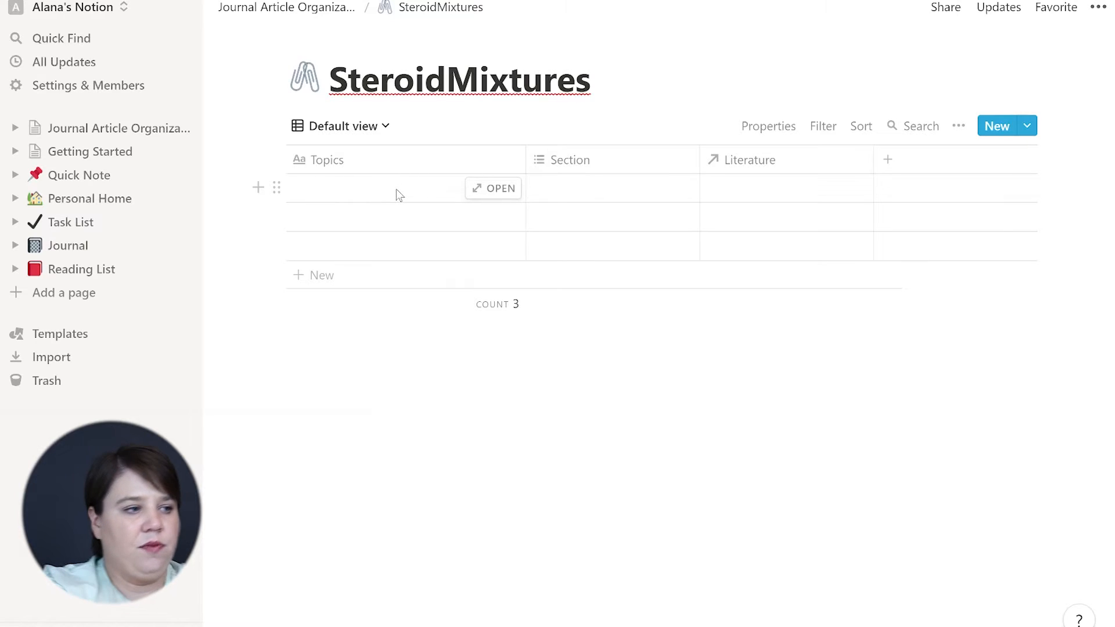
Enter Steroids, Ion Mobility, Mass Spectrometry, LC and NMR as the entries in the Topics column
{"action": "left_click", "coordinate": [397, 189]}
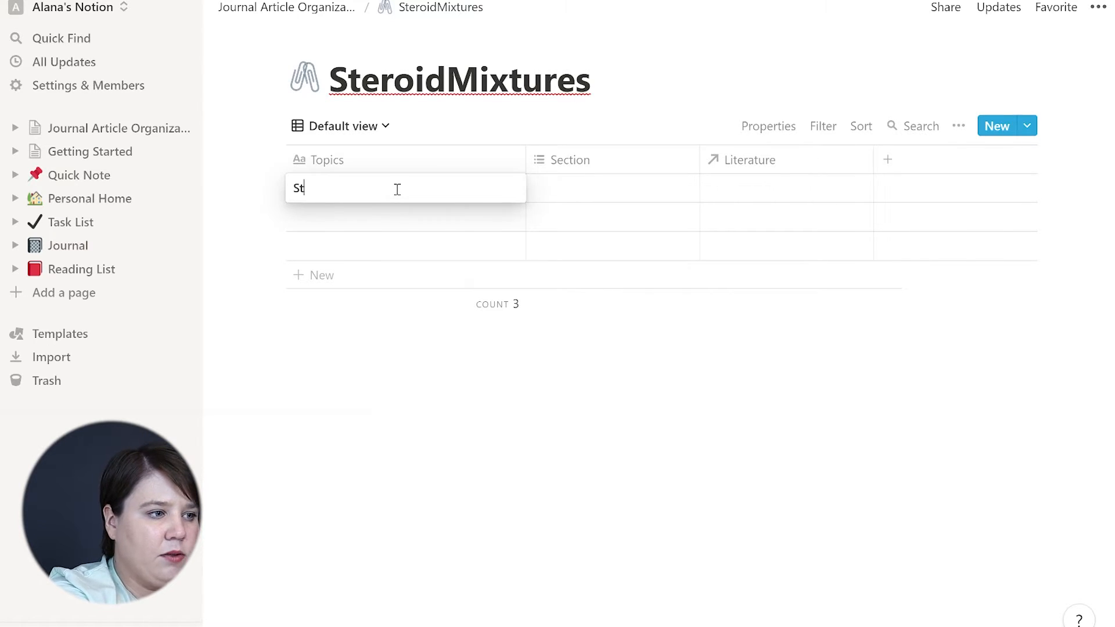
{"action": "type", "text": "Steroids"}
{"action": "key", "text": "Return"}
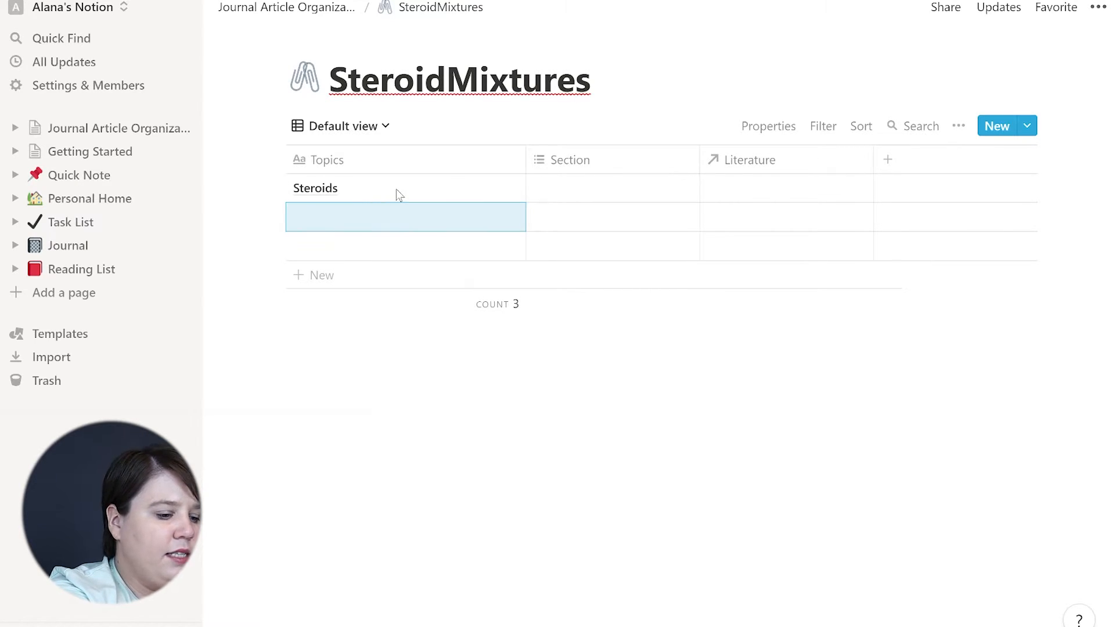
{"action": "type", "text": "Ion Mobil"}
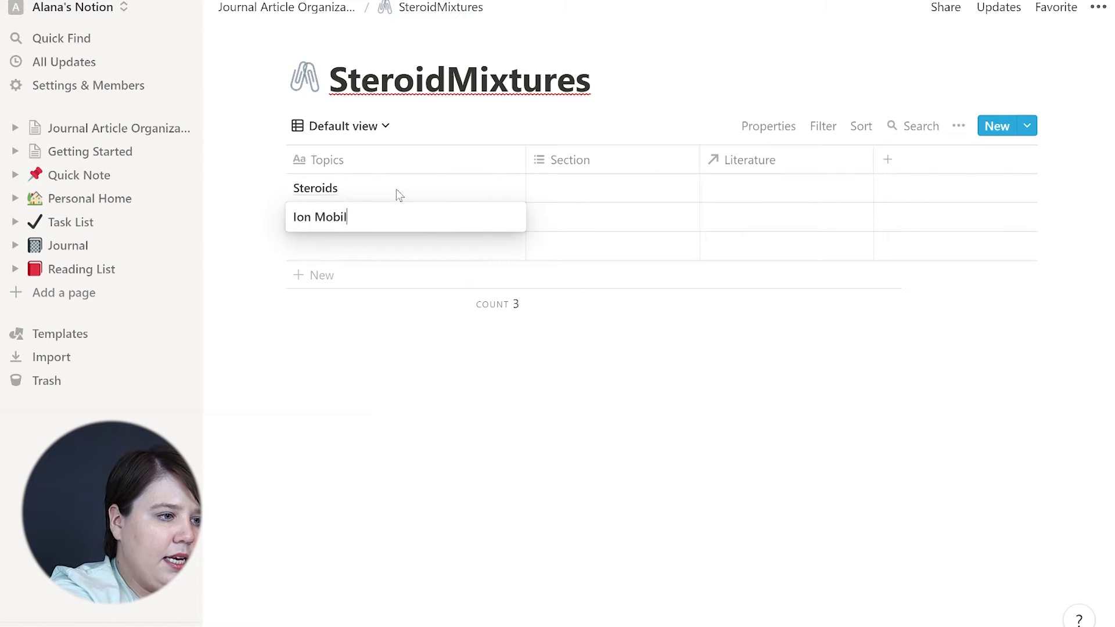
{"action": "type", "text": "ity"}
{"action": "key", "text": "Return"}
{"action": "type", "text": "Ma"}
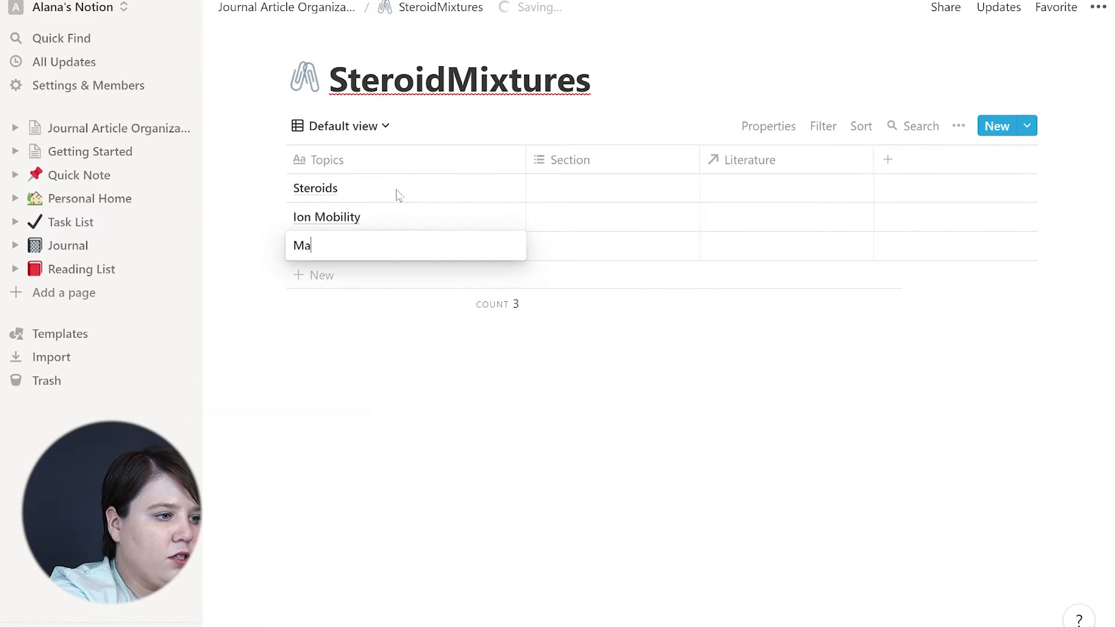
{"action": "type", "text": "ss Spectrometry"}
{"action": "key", "text": "Return"}
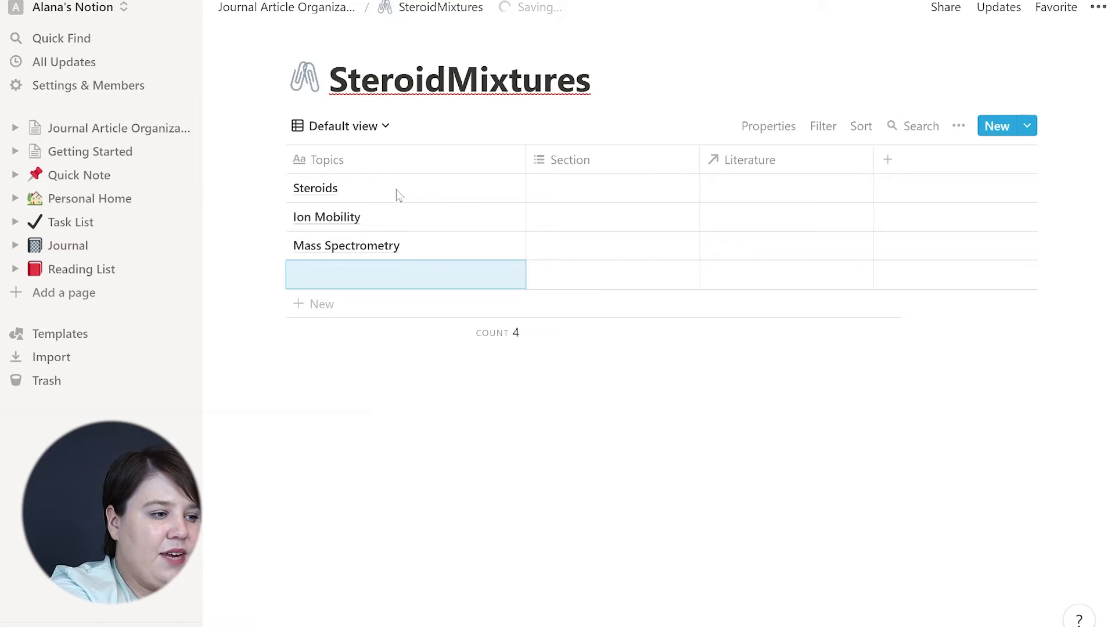
{"action": "type", "text": "LC"}
{"action": "key", "text": "Return"}
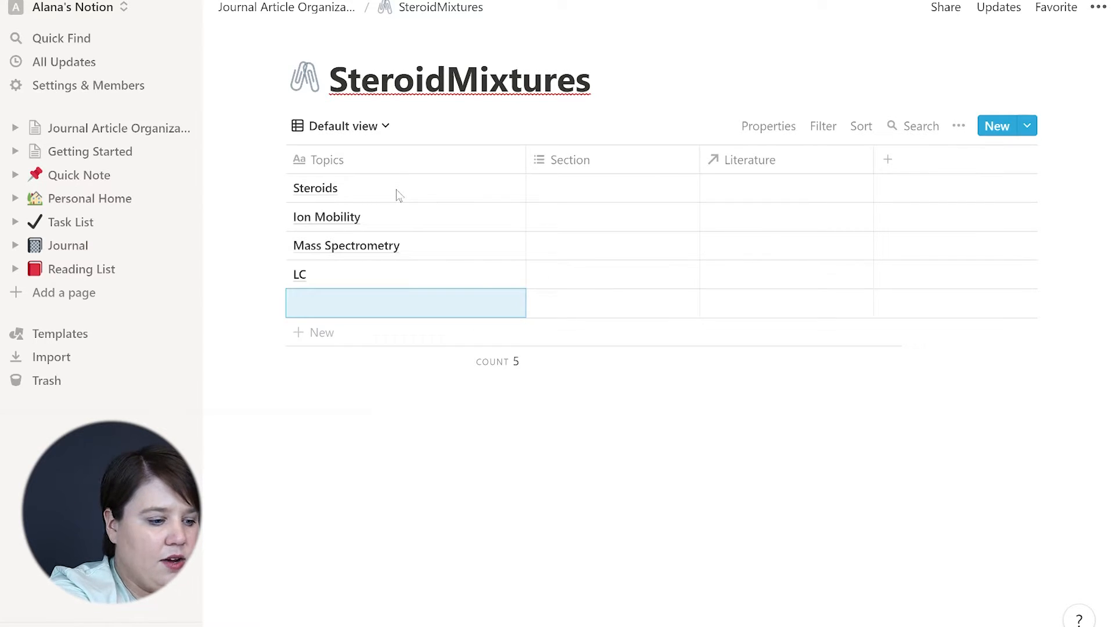
{"action": "type", "text": "NMR"}
{"action": "key", "text": "Return"}
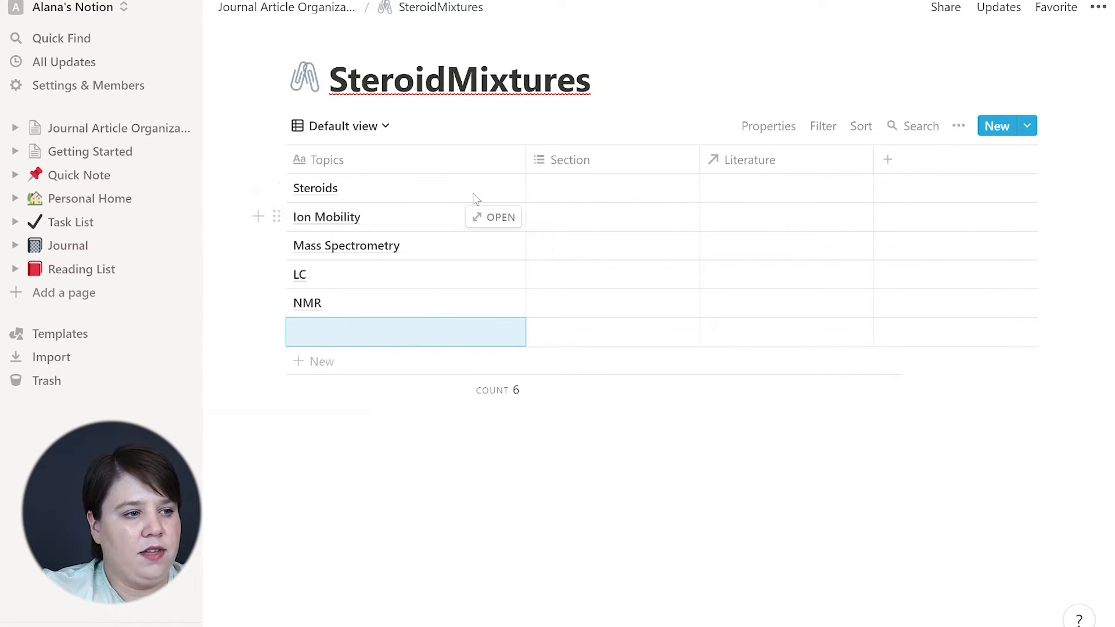
Set the Section of both the Steroids and Ion Mobility topics to Introduction
{"action": "left_click", "coordinate": [551, 195]}
{"action": "left_click", "coordinate": [599, 244]}
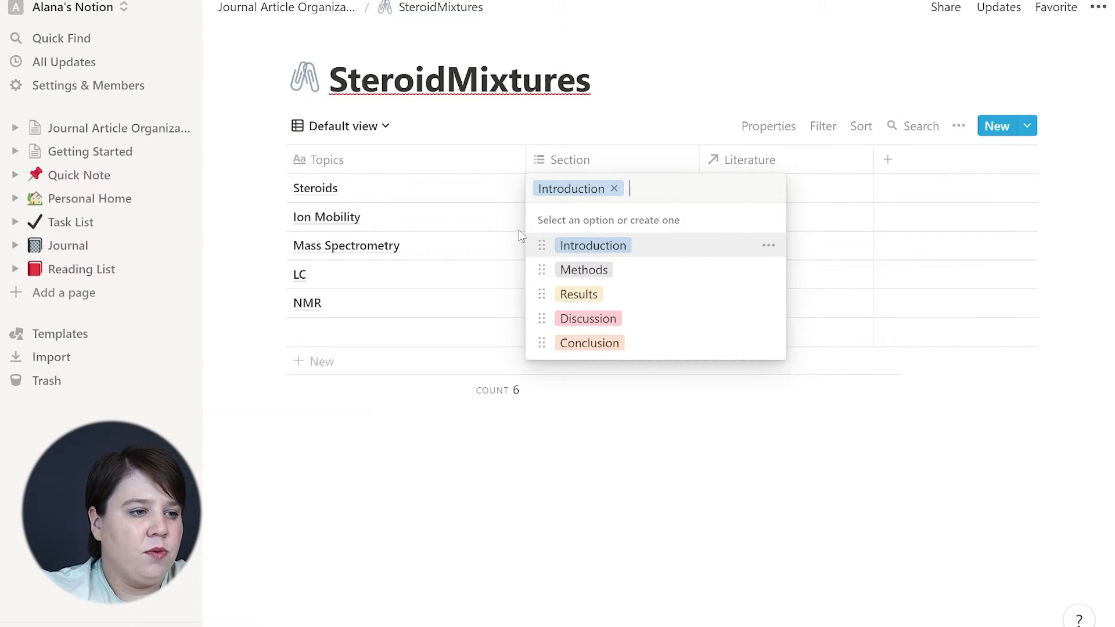
{"action": "key", "text": "Escape"}
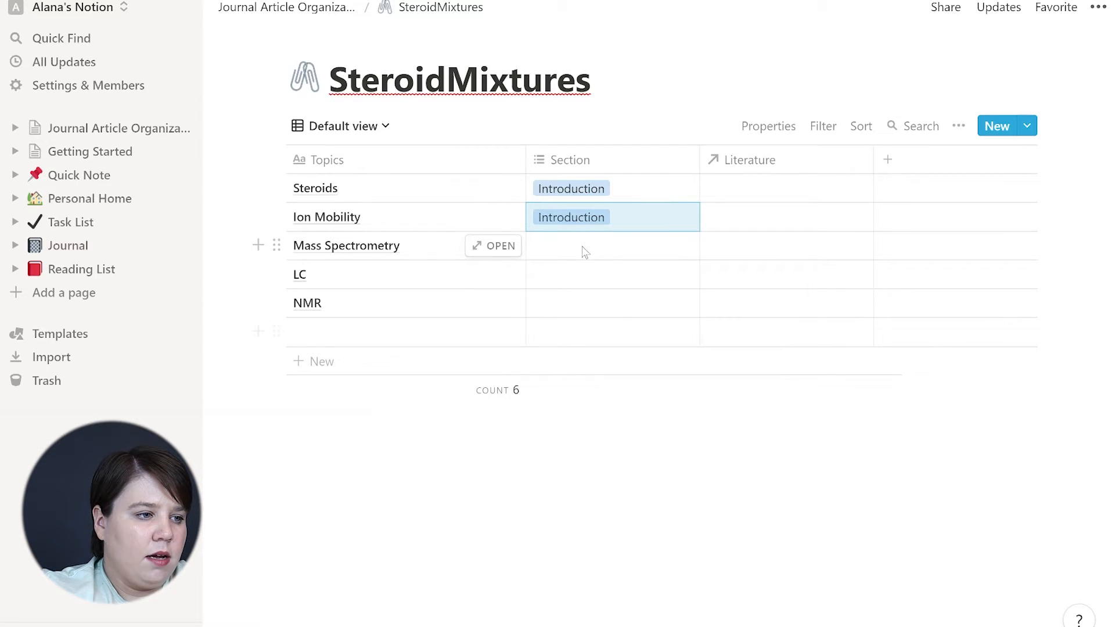
Assign the sections Introduction, Methods, Results, Discussion and Conclusion to the Mass Spectrometry topic
{"action": "left_click", "coordinate": [583, 247]}
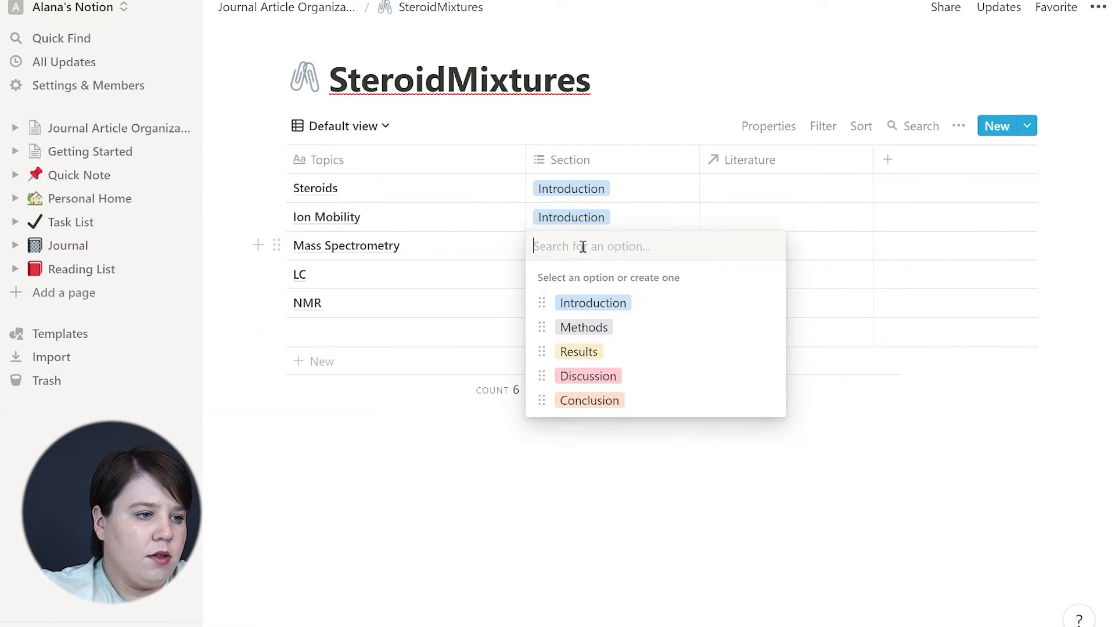
{"action": "left_click", "coordinate": [578, 304]}
{"action": "left_click", "coordinate": [576, 331]}
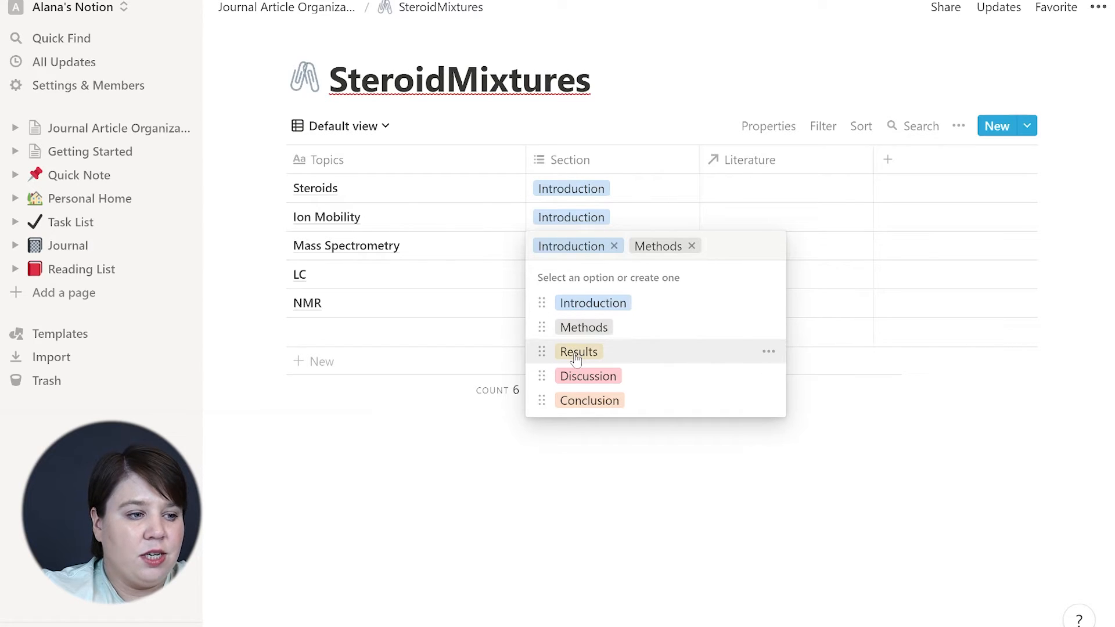
{"action": "left_click", "coordinate": [577, 353]}
{"action": "left_click", "coordinate": [577, 400]}
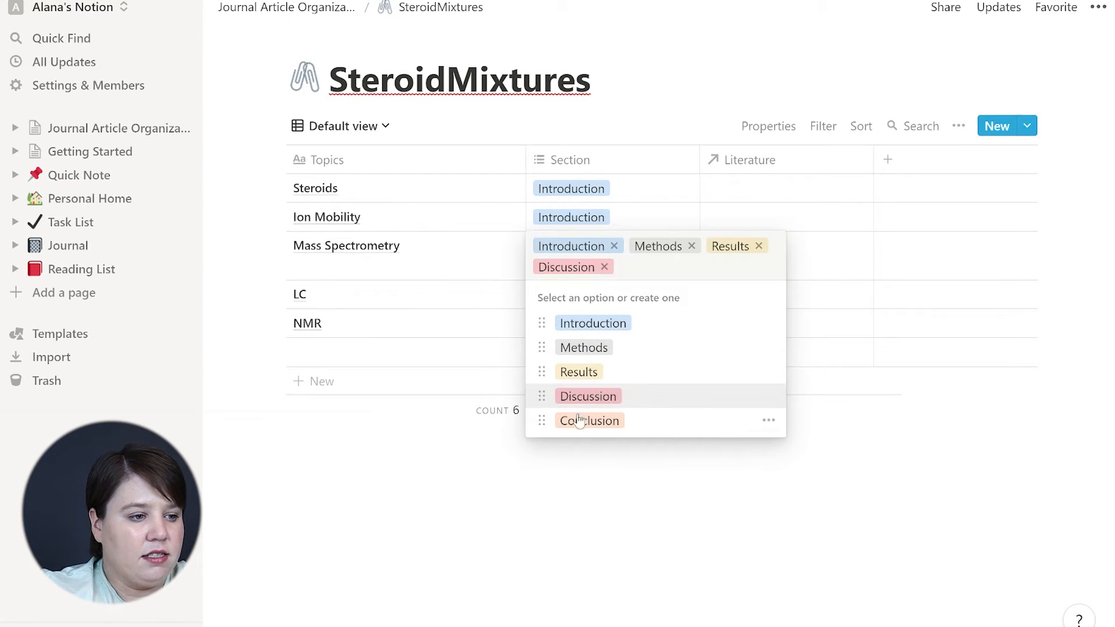
{"action": "left_click", "coordinate": [579, 424]}
{"action": "left_click", "coordinate": [579, 514]}
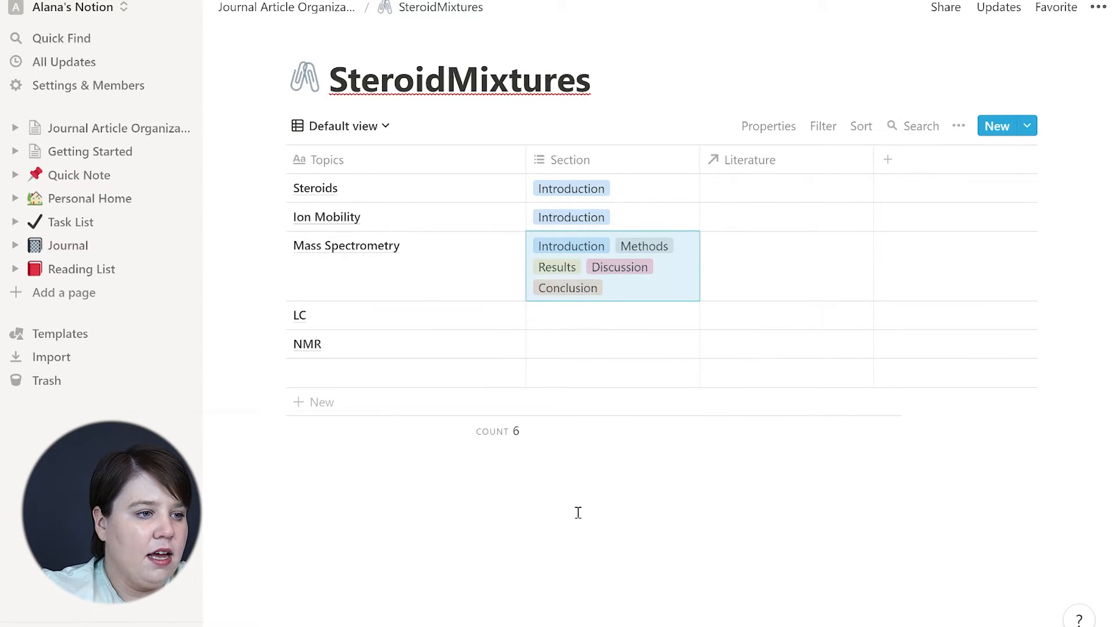
Set the Section of both the LC and NMR topics to Introduction
{"action": "left_click", "coordinate": [610, 322]}
{"action": "left_click", "coordinate": [590, 373]}
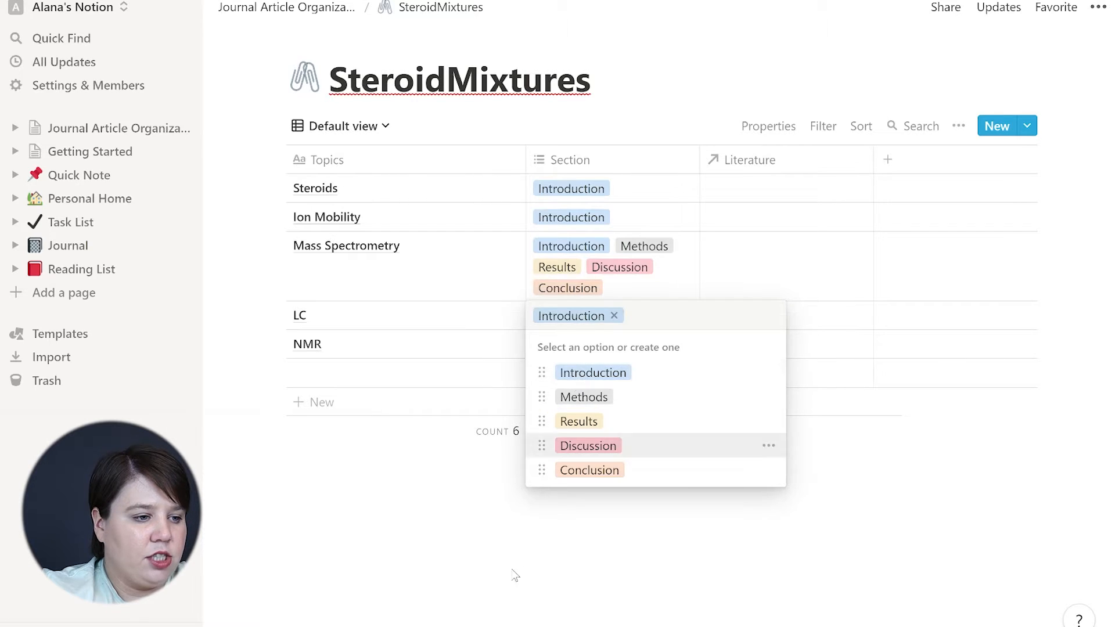
{"action": "left_click", "coordinate": [515, 521]}
{"action": "left_click", "coordinate": [591, 351]}
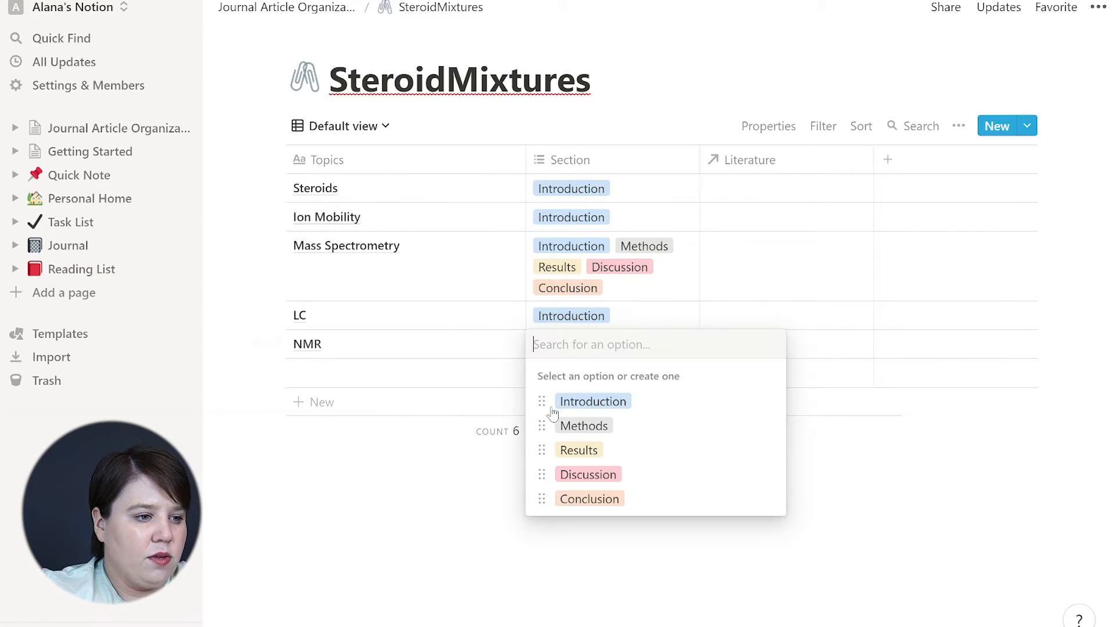
{"action": "left_click", "coordinate": [562, 401]}
{"action": "left_click", "coordinate": [941, 552]}
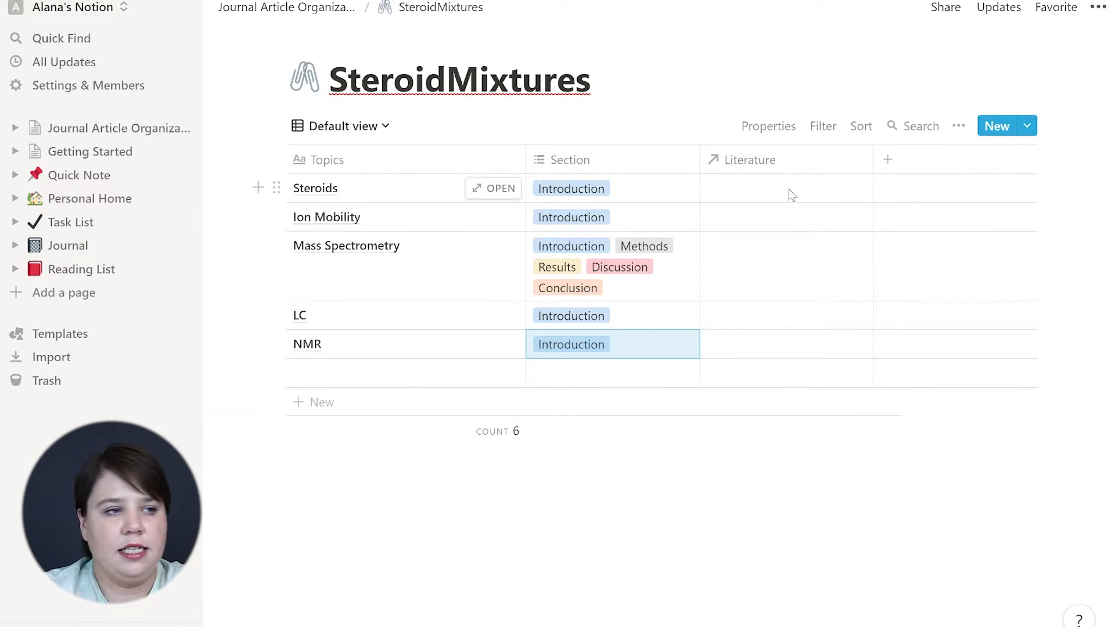
Return to the Journal Article Organization page and open the Literature Organization database at its relation columns
{"action": "left_click", "coordinate": [286, 7]}
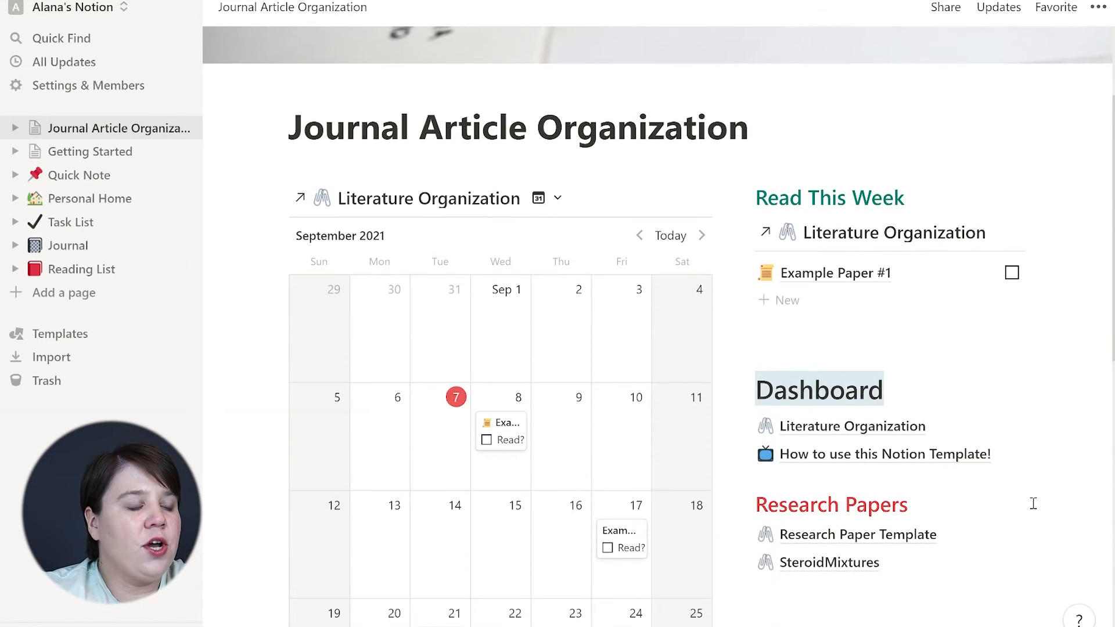
{"action": "scroll", "coordinate": [813, 422], "scroll_direction": "down", "scroll_amount": 3}
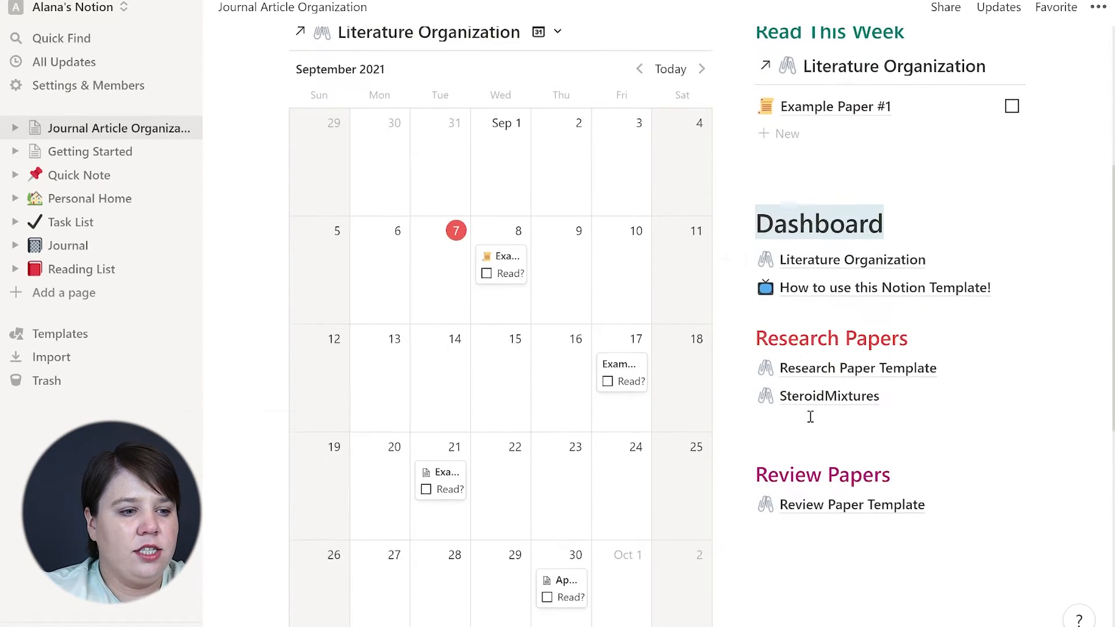
{"action": "left_click", "coordinate": [835, 248]}
{"action": "scroll", "coordinate": [772, 451], "scroll_direction": "right", "scroll_amount": 10}
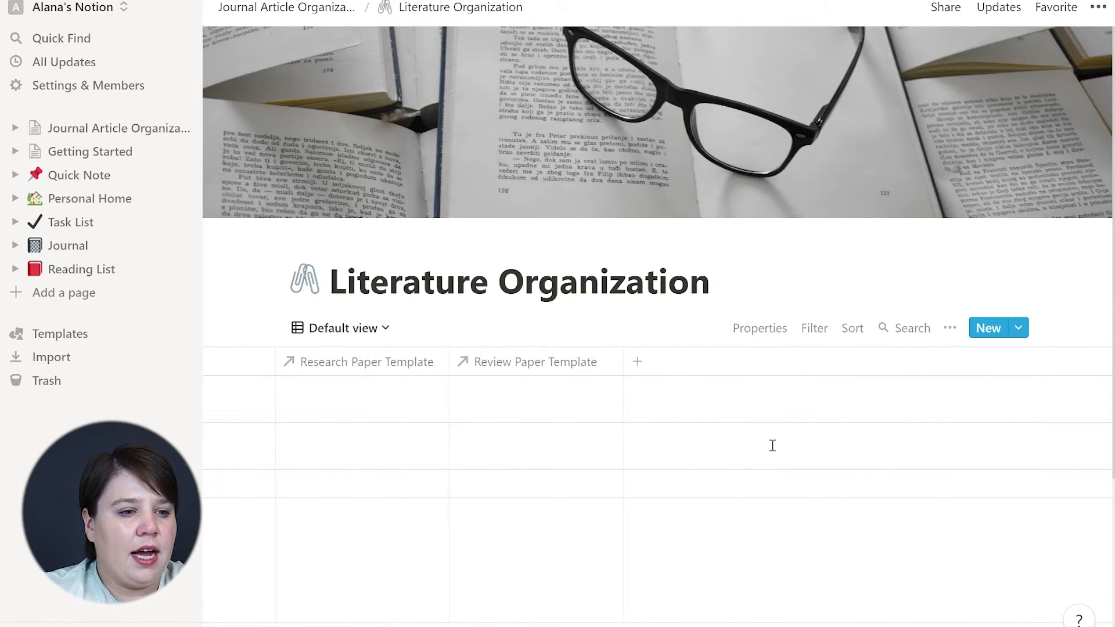
{"action": "scroll", "coordinate": [553, 461], "scroll_direction": "left", "scroll_amount": 5}
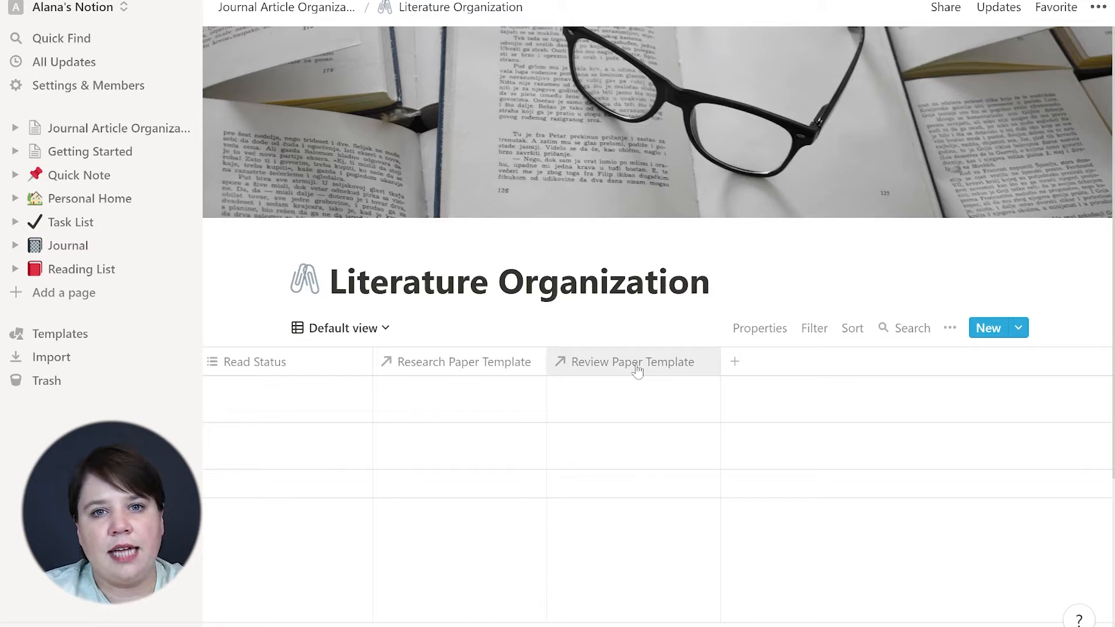
Show the property Related to Copy of Research Paper Template (Literature) 1 in the Literature Organization table
{"action": "left_click", "coordinate": [755, 328]}
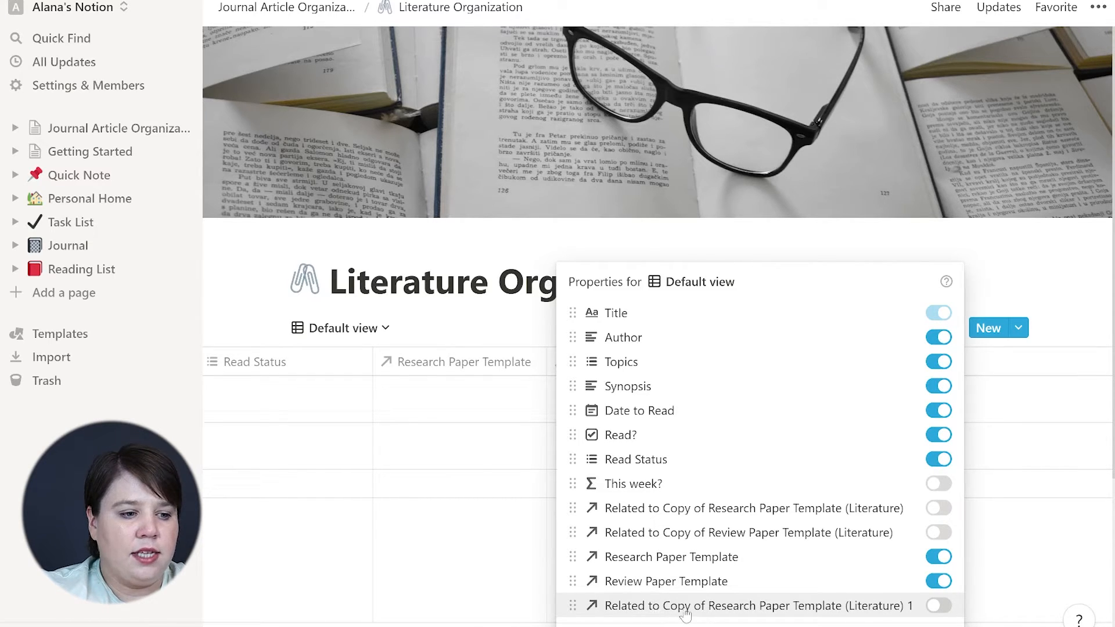
{"action": "left_click", "coordinate": [941, 606]}
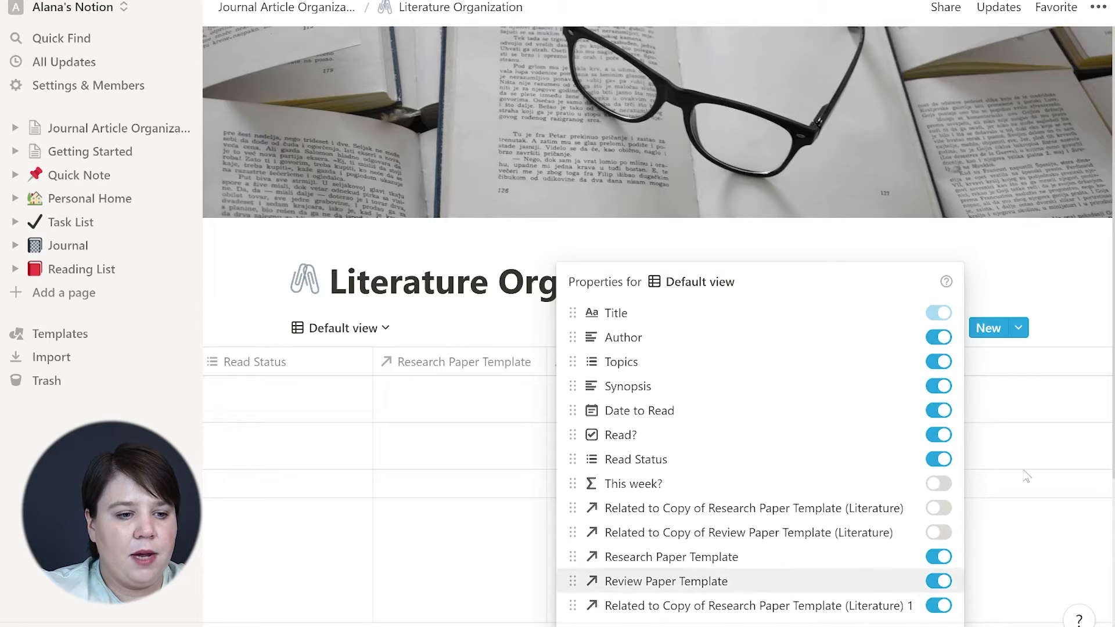
{"action": "left_click", "coordinate": [937, 607]}
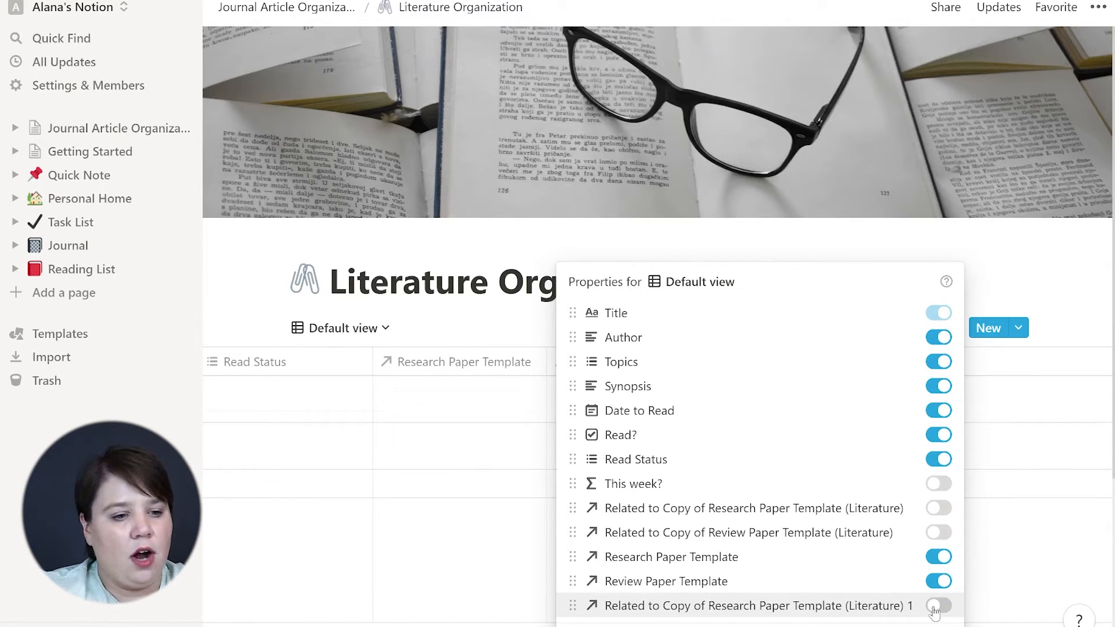
{"action": "left_click", "coordinate": [937, 607]}
{"action": "left_click", "coordinate": [1070, 274]}
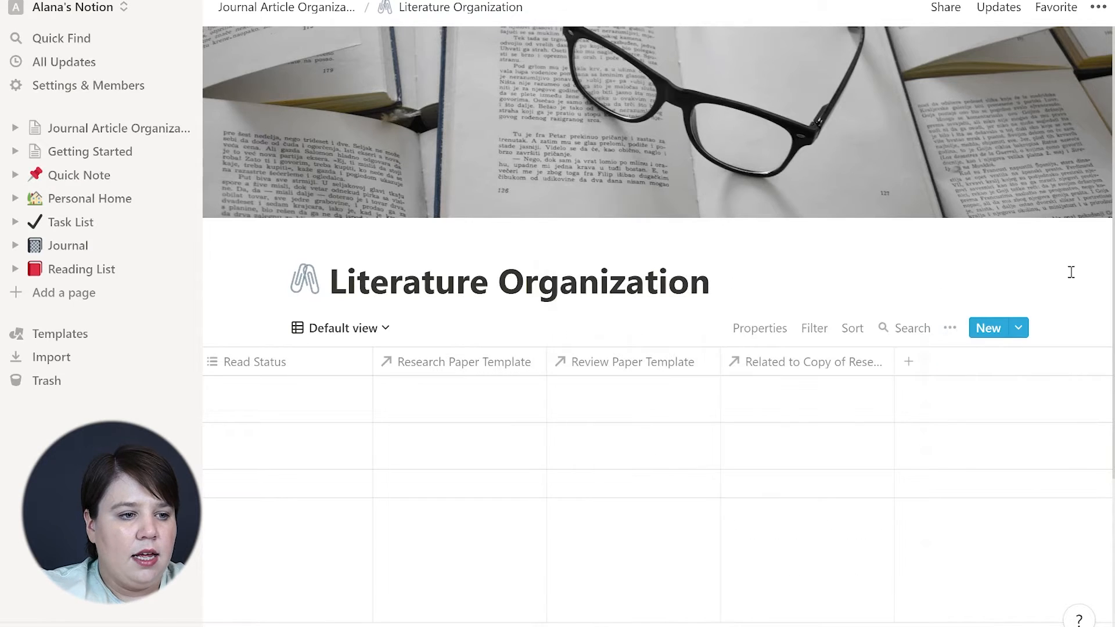
Rename the newly shown relation column SteroidMixtures and move it directly after the Read Status column
{"action": "left_click", "coordinate": [777, 366]}
{"action": "type", "text": "S"}
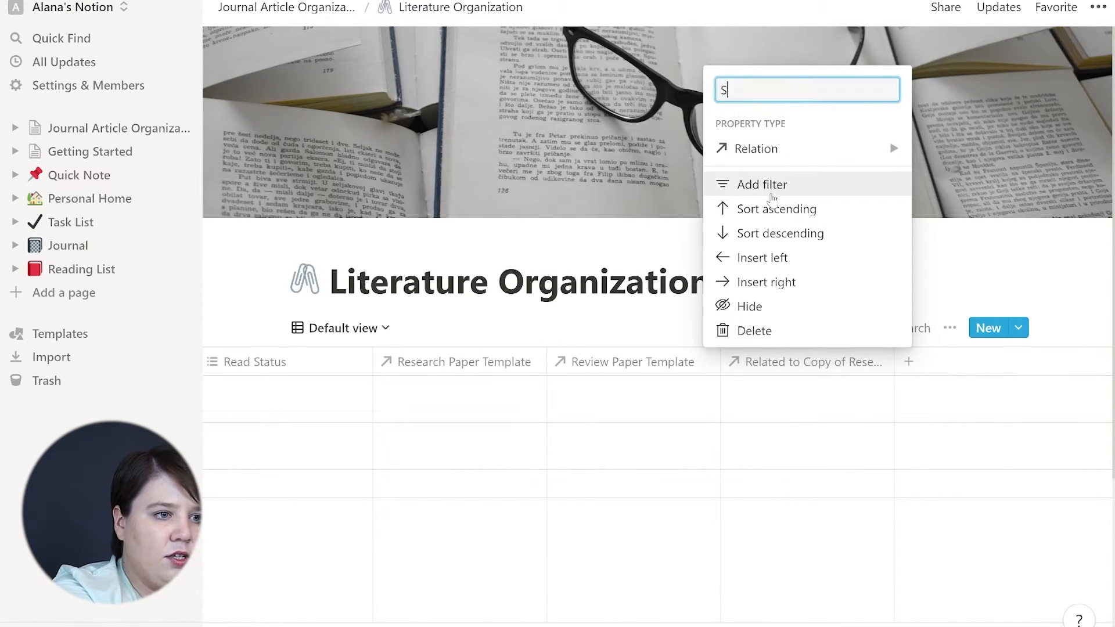
{"action": "type", "text": "teroidMistru"}
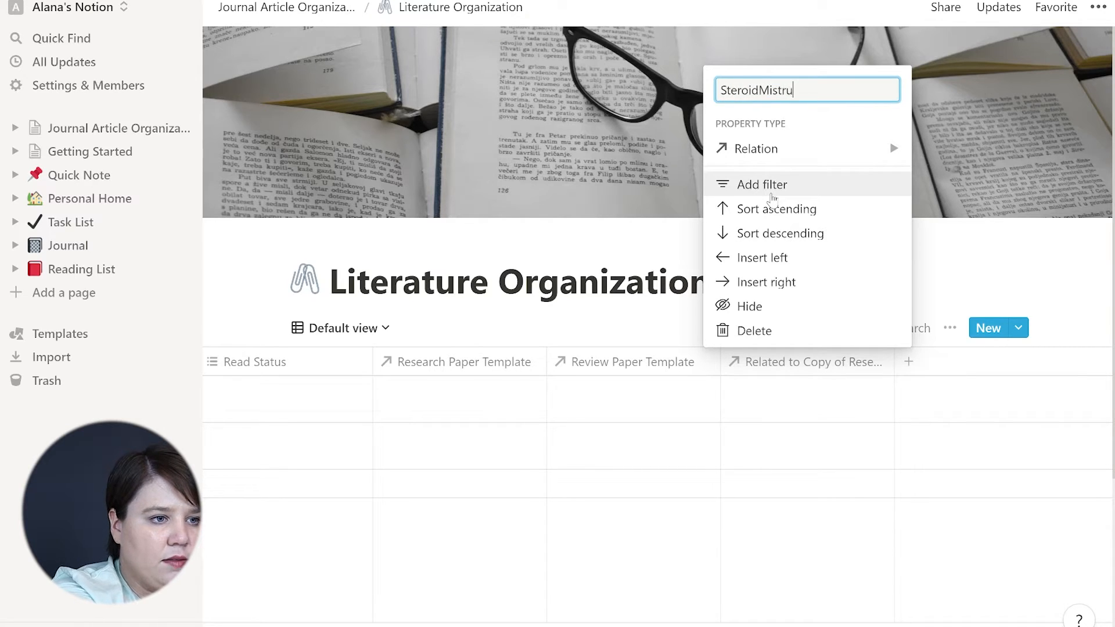
{"action": "key", "text": "BackSpace"}
{"action": "key", "text": "BackSpace"}
{"action": "key", "text": "BackSpace"}
{"action": "key", "text": "BackSpace"}
{"action": "type", "text": "xtures"}
{"action": "key", "text": "Return"}
{"action": "left_click_drag", "start_coordinate": [786, 371], "coordinate": [433, 366]}
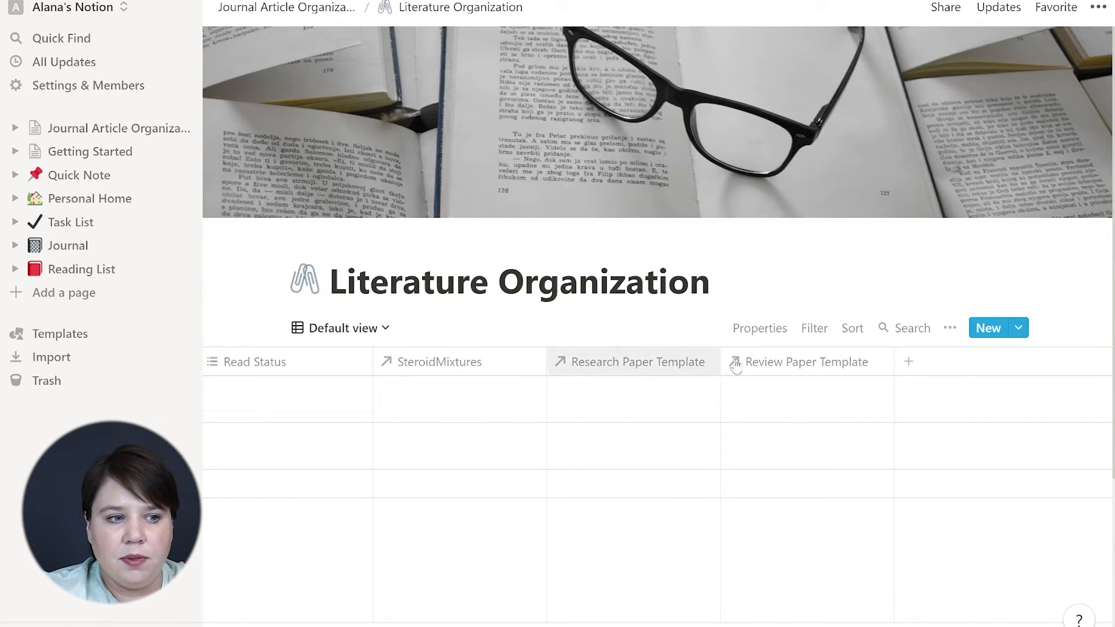
Hide the Review Paper Template and Research Paper Template properties from the Literature Organization table
{"action": "left_click", "coordinate": [767, 331]}
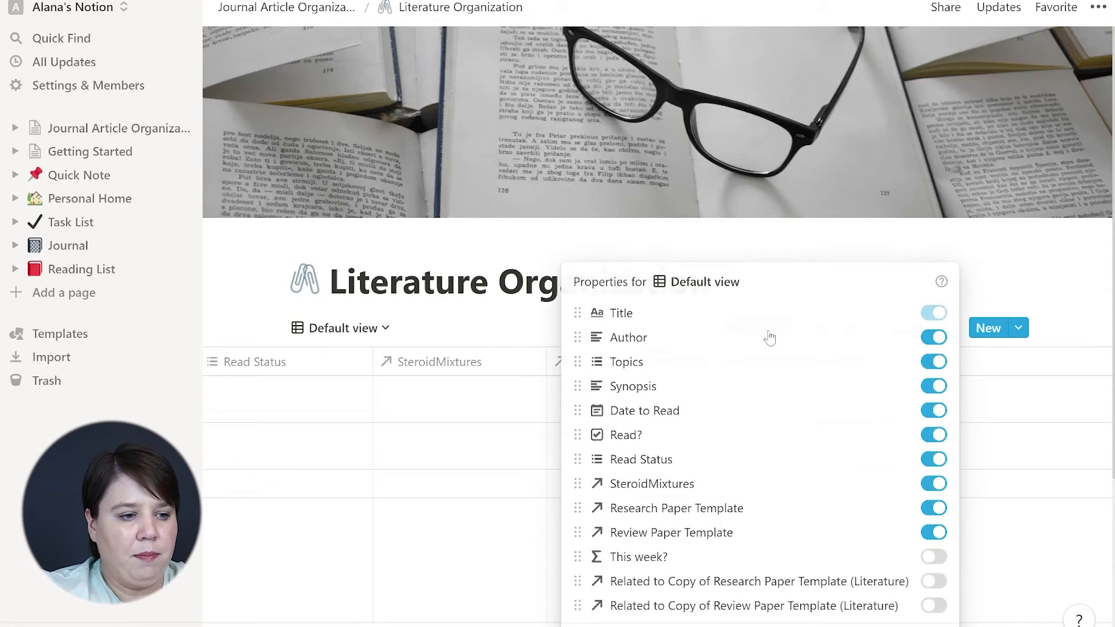
{"action": "left_click", "coordinate": [935, 533]}
{"action": "left_click", "coordinate": [935, 508]}
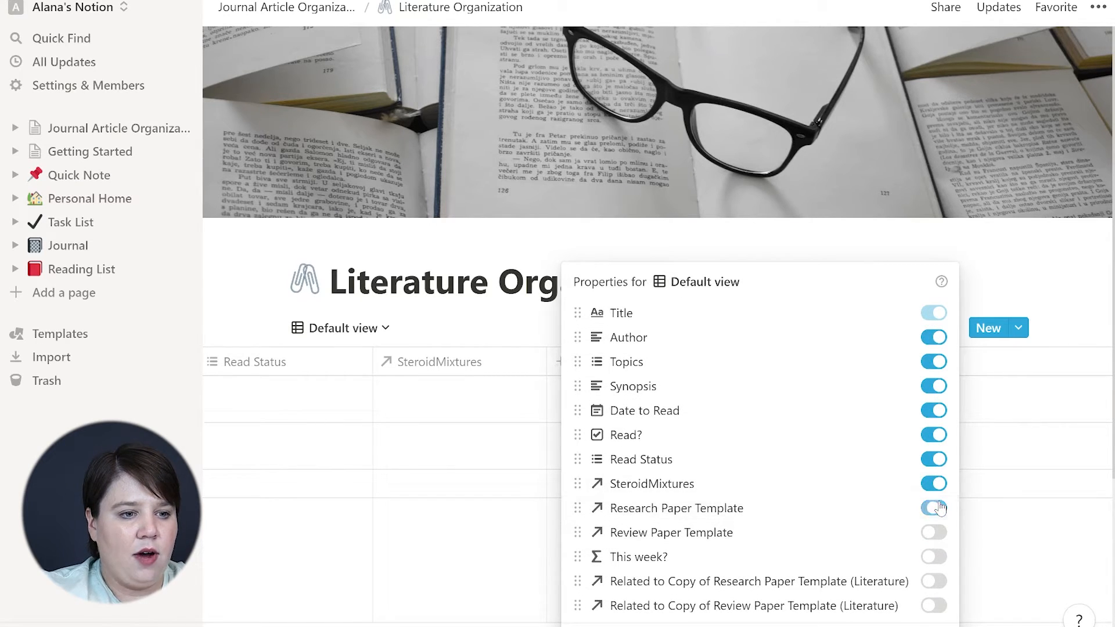
{"action": "left_click", "coordinate": [1024, 258]}
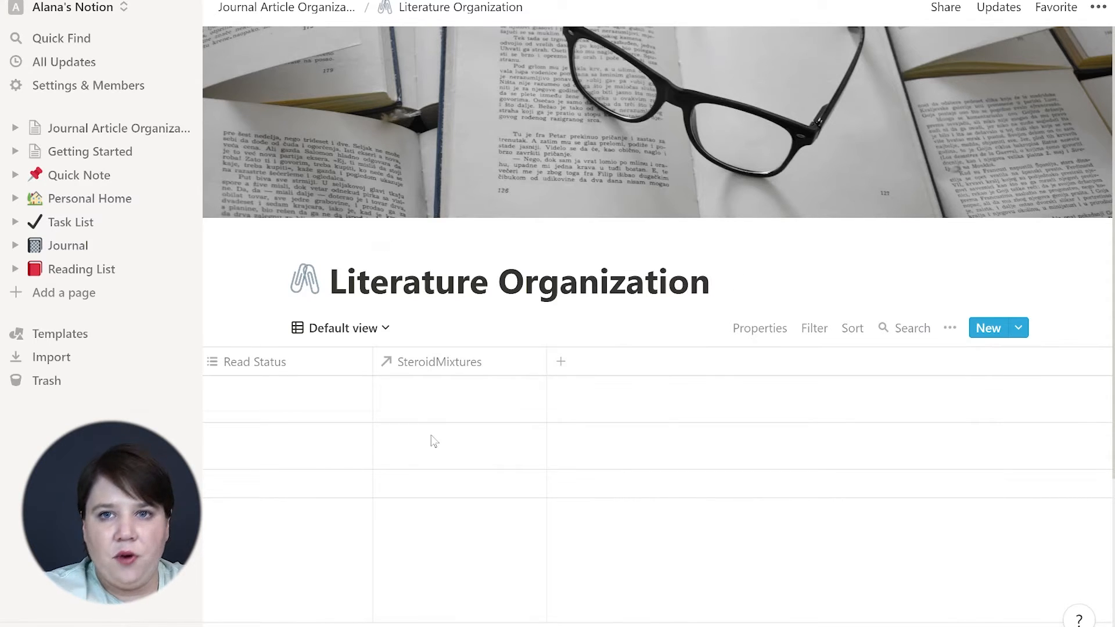
Link the Group I Metal Adduction paper dated September 30, 2021 to the Ion Mobility topic in the SteroidMixtures column
{"action": "scroll", "coordinate": [433, 442], "scroll_direction": "down", "scroll_amount": 1}
{"action": "scroll", "coordinate": [433, 441], "scroll_direction": "left", "scroll_amount": 5}
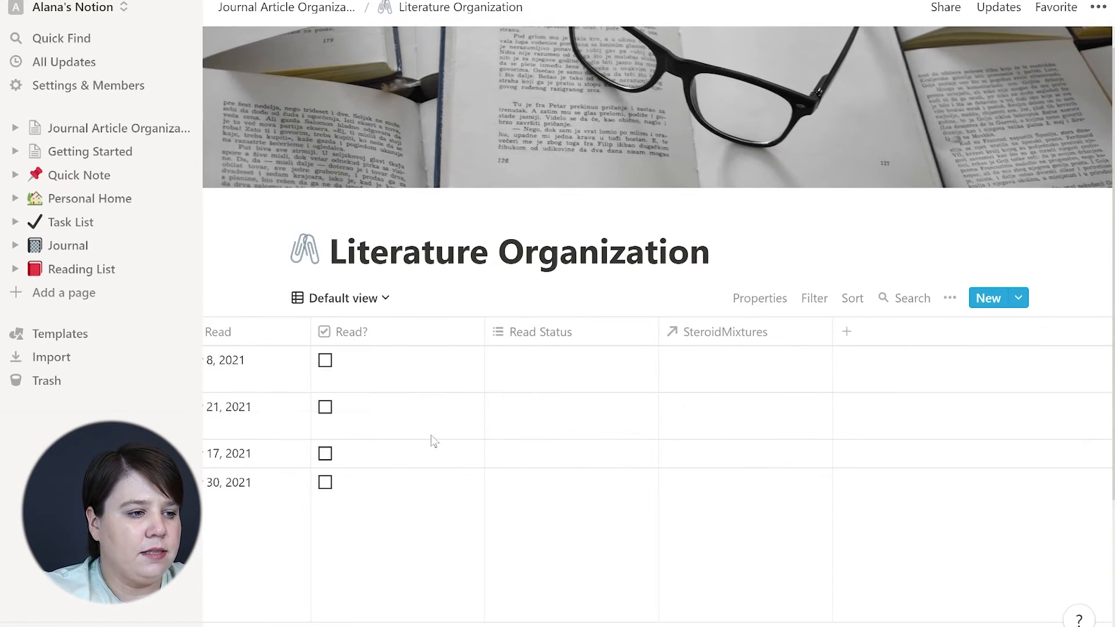
{"action": "scroll", "coordinate": [433, 442], "scroll_direction": "right", "scroll_amount": 4}
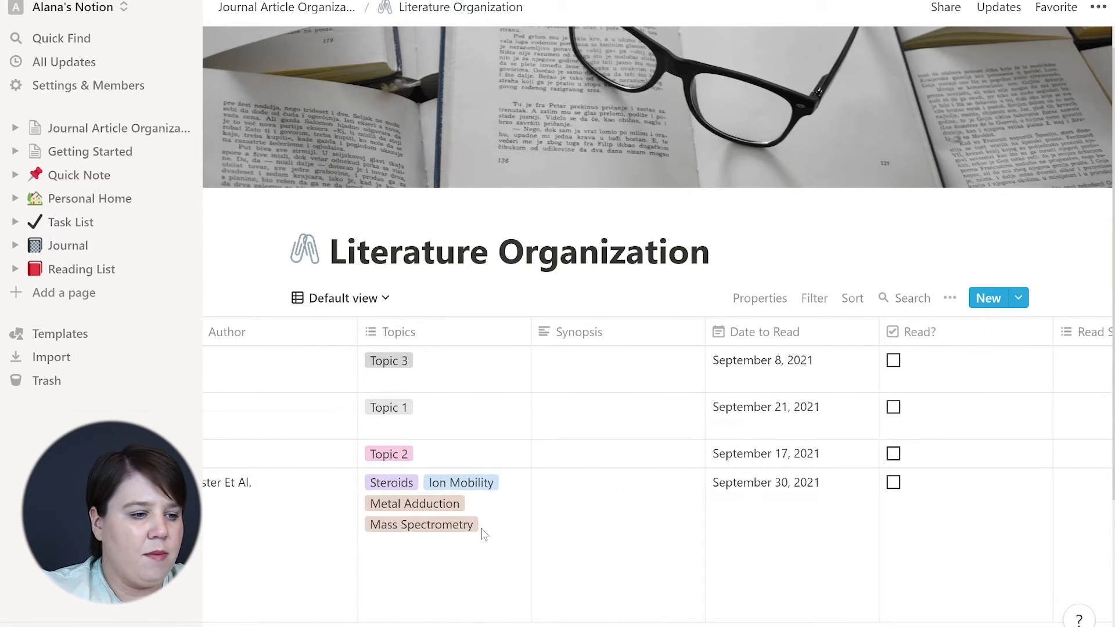
{"action": "scroll", "coordinate": [480, 532], "scroll_direction": "right", "scroll_amount": 6}
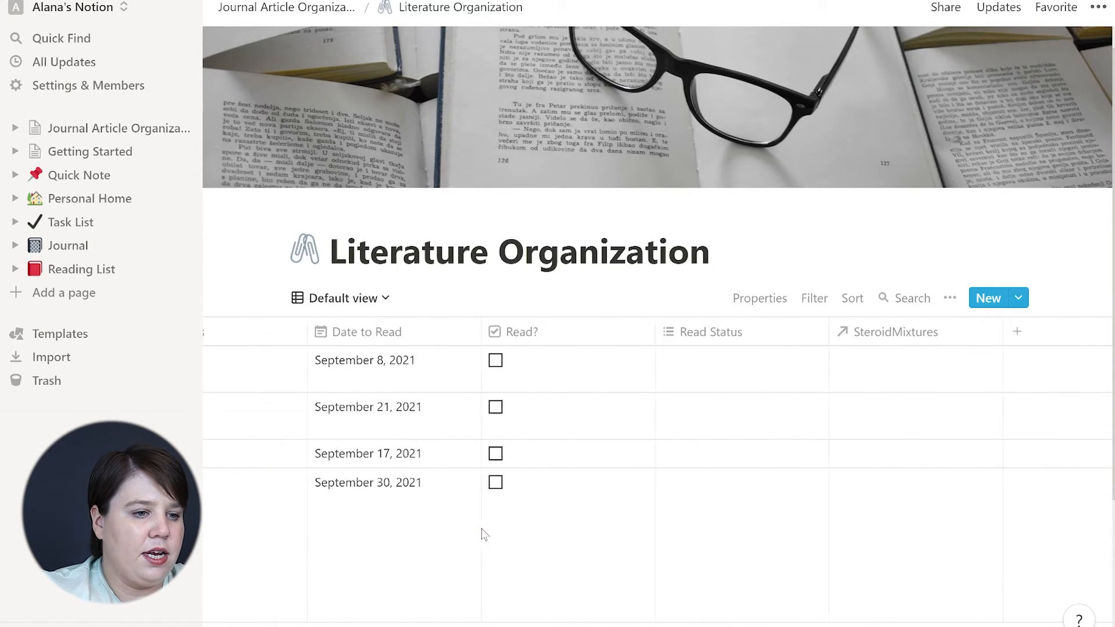
{"action": "left_click", "coordinate": [857, 533]}
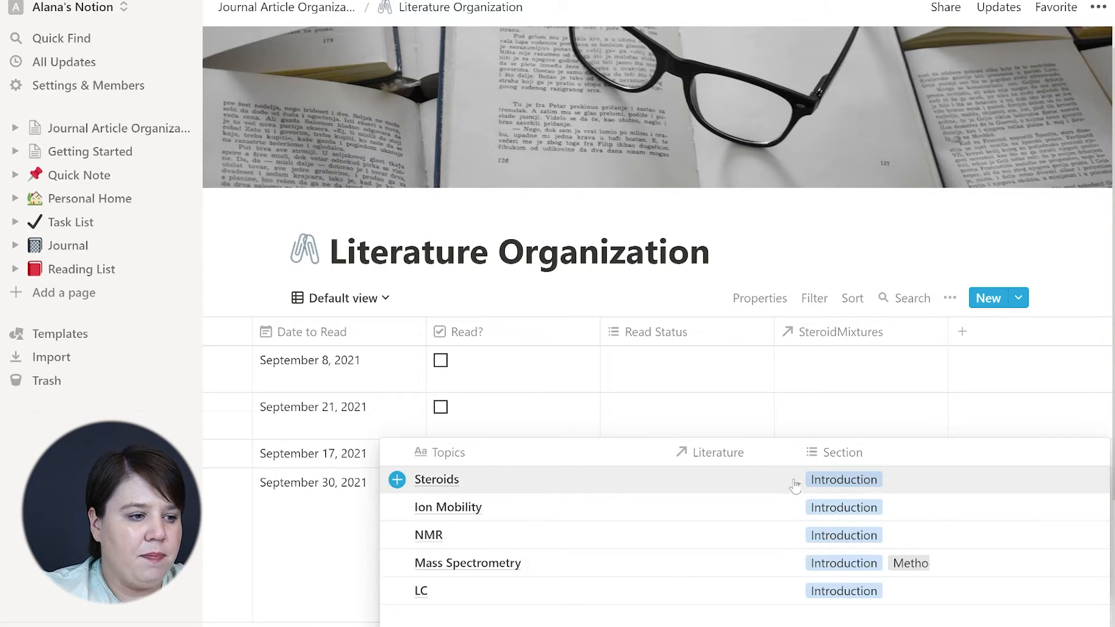
{"action": "key", "text": "Escape"}
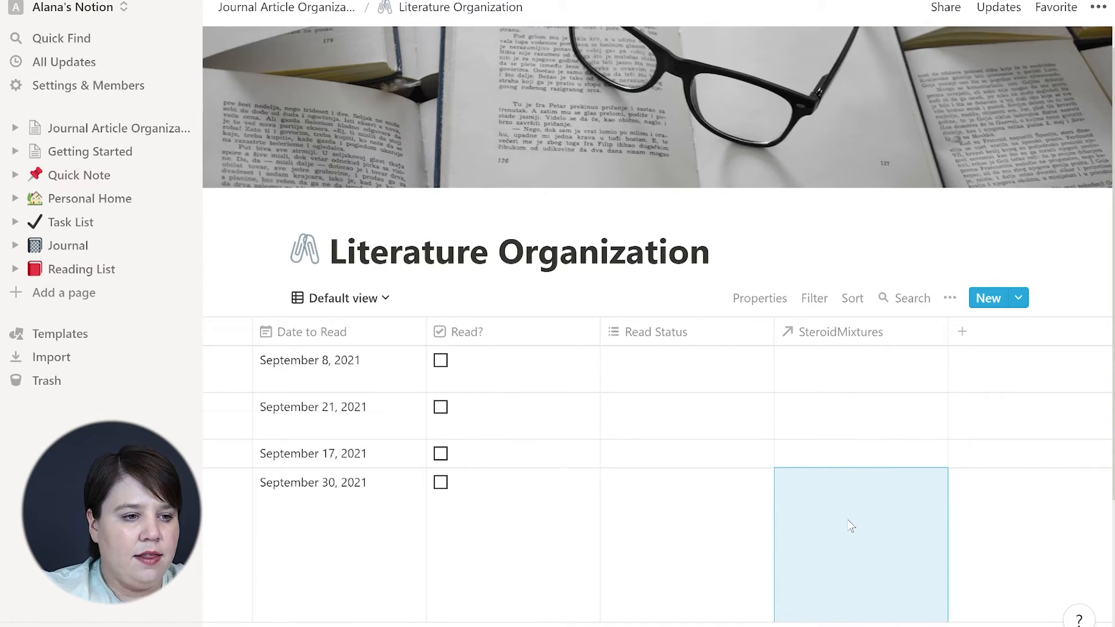
{"action": "scroll", "coordinate": [851, 526], "scroll_direction": "down", "scroll_amount": 3}
{"action": "left_click", "coordinate": [865, 370]}
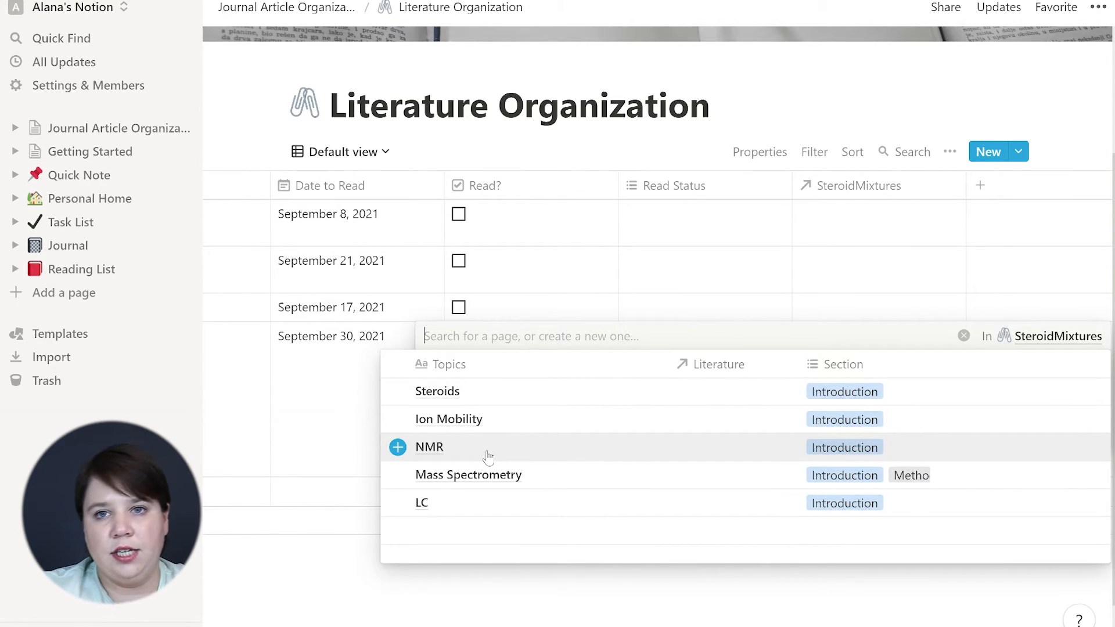
{"action": "left_click", "coordinate": [456, 392]}
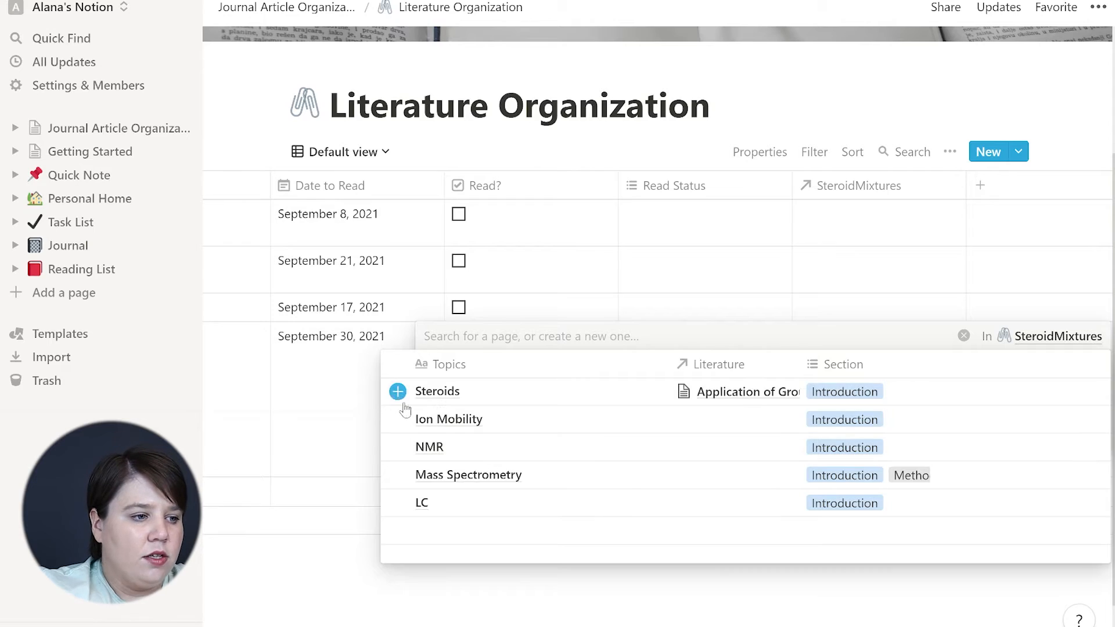
{"action": "left_click", "coordinate": [458, 395]}
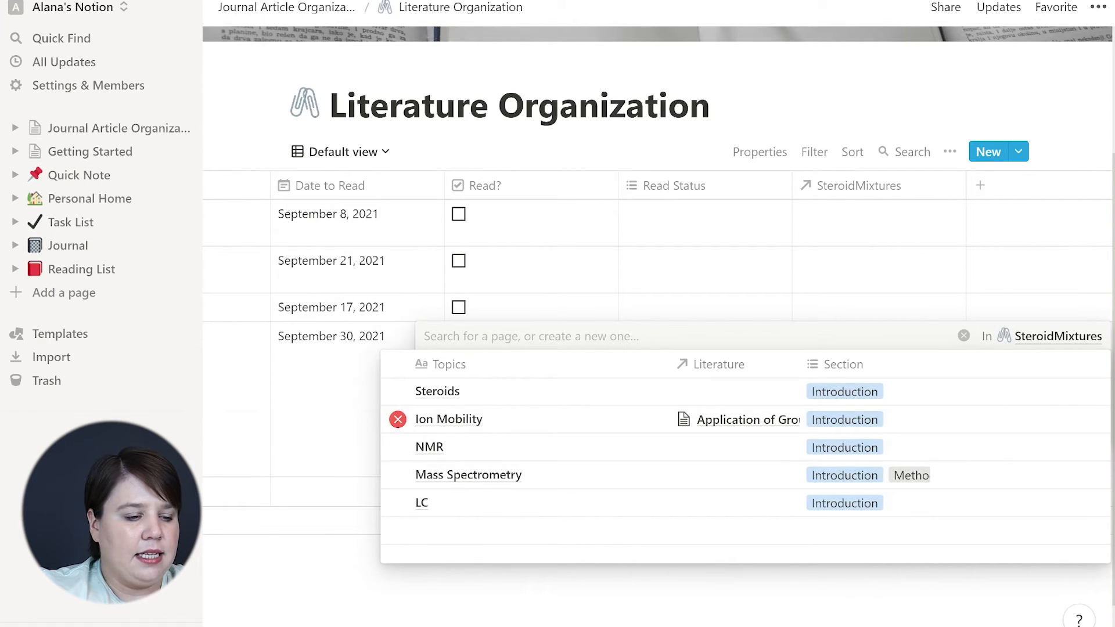
{"action": "left_click", "coordinate": [698, 613]}
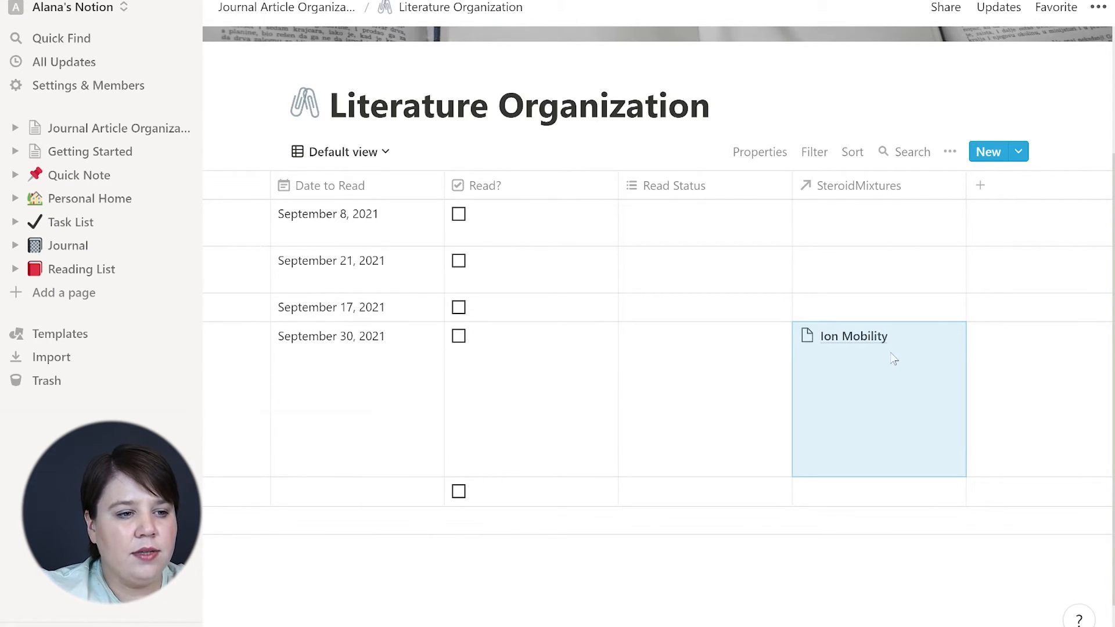
Return to the Journal Article Organization page and open the SteroidMixtures research paper
{"action": "scroll", "coordinate": [895, 359], "scroll_direction": "left", "scroll_amount": 3}
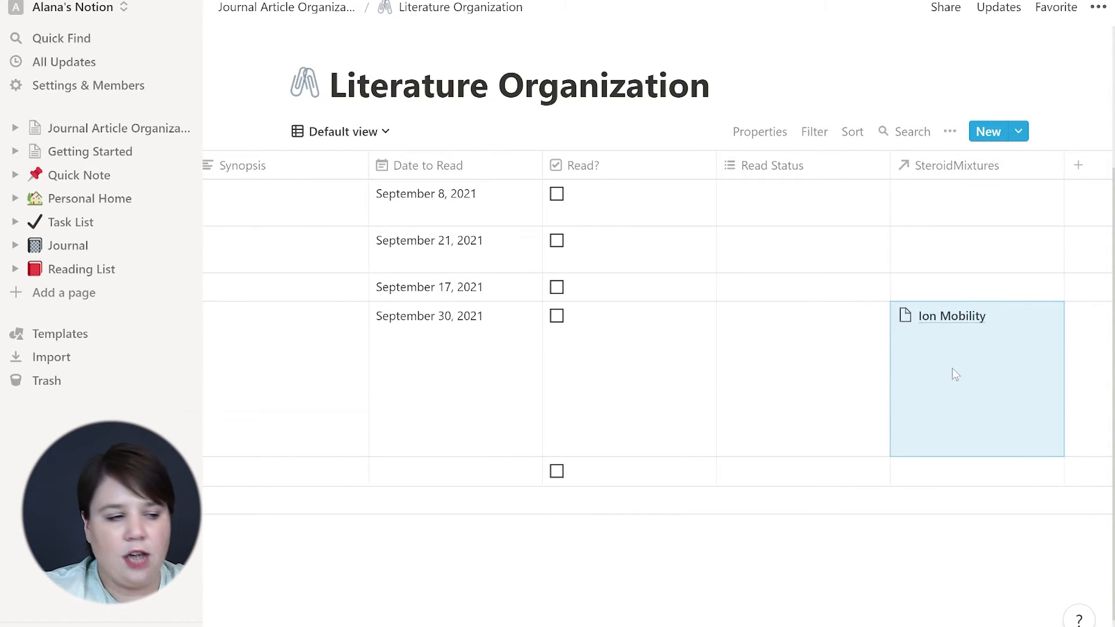
{"action": "scroll", "coordinate": [953, 368], "scroll_direction": "left", "scroll_amount": 10}
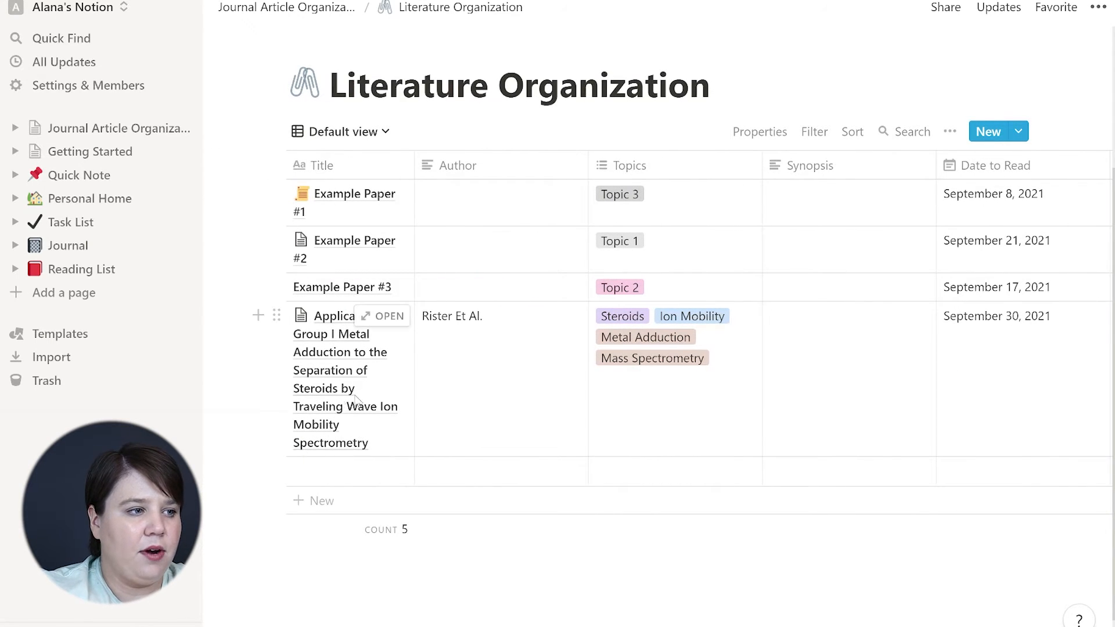
{"action": "left_click", "coordinate": [281, 7]}
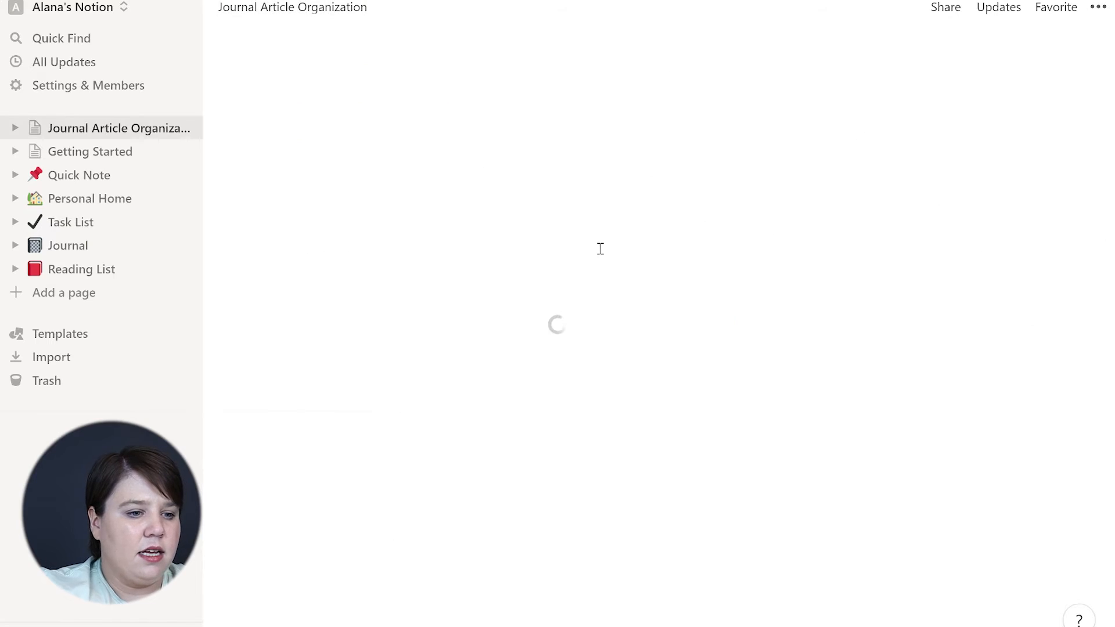
{"action": "scroll", "coordinate": [929, 472], "scroll_direction": "down", "scroll_amount": 5}
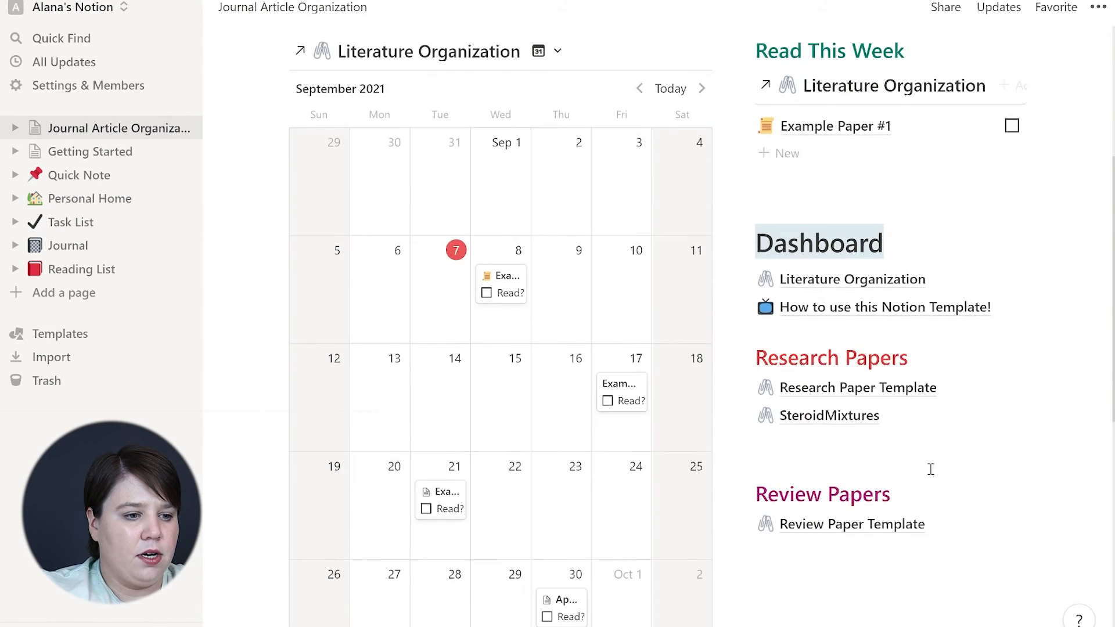
{"action": "left_click", "coordinate": [829, 415]}
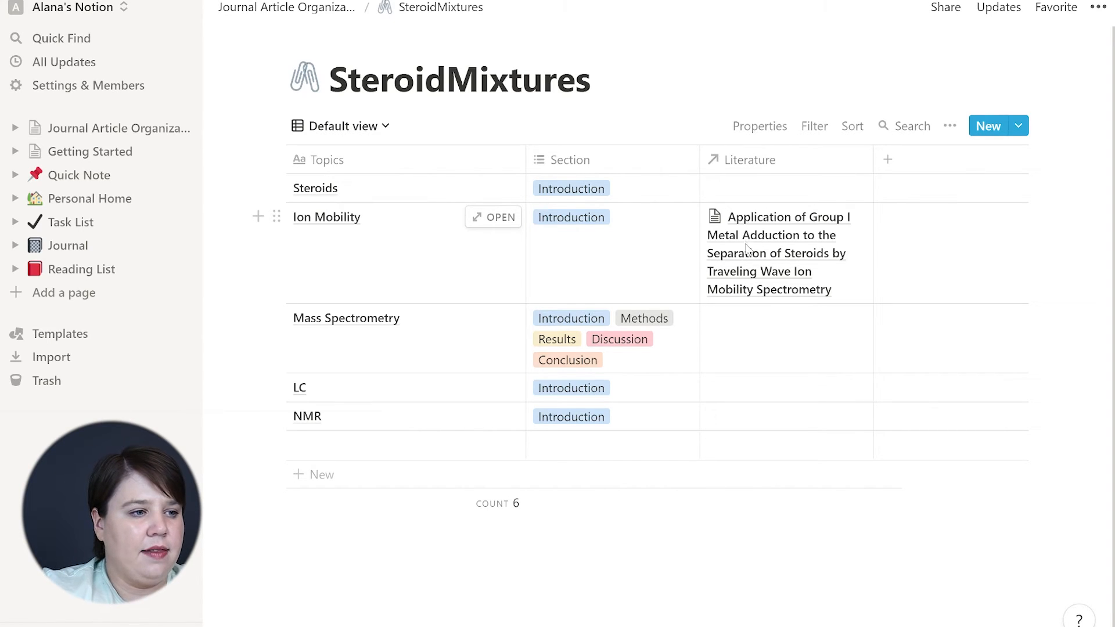
Switch SteroidMixtures to its Board view and move the Steroids card to the start of the Introduction group
{"action": "left_click", "coordinate": [349, 126]}
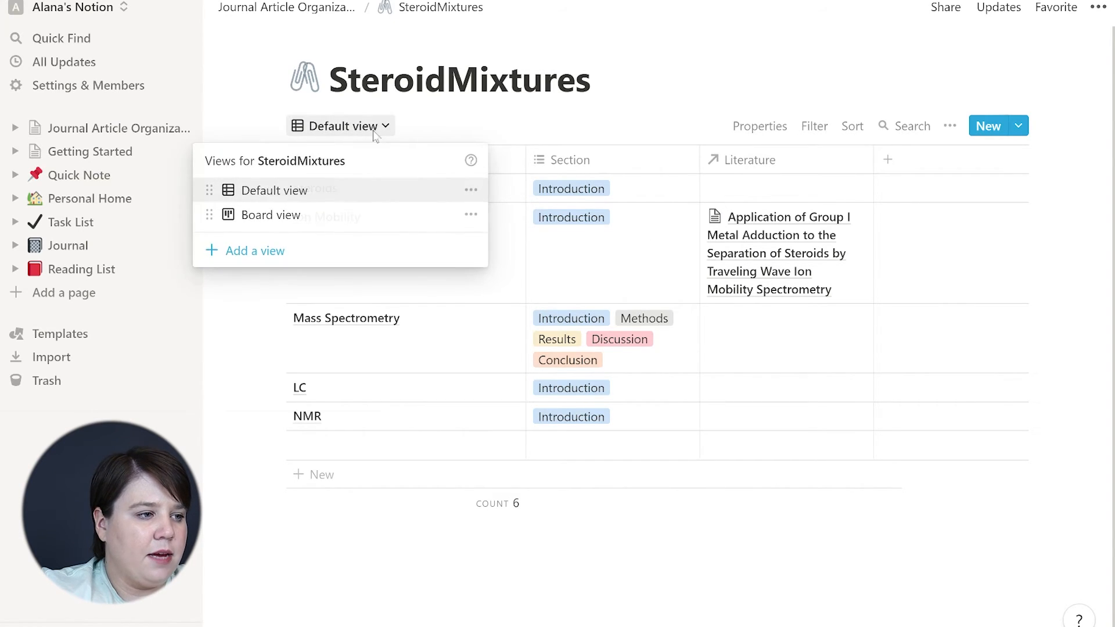
{"action": "left_click", "coordinate": [274, 222]}
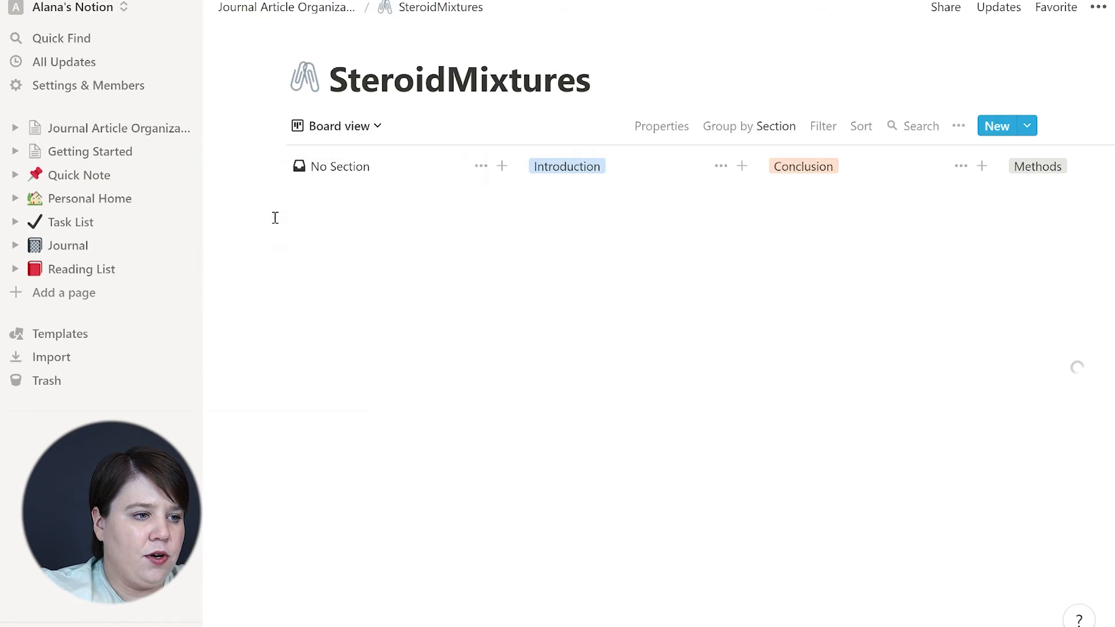
{"action": "scroll", "coordinate": [677, 378], "scroll_direction": "right", "scroll_amount": 4}
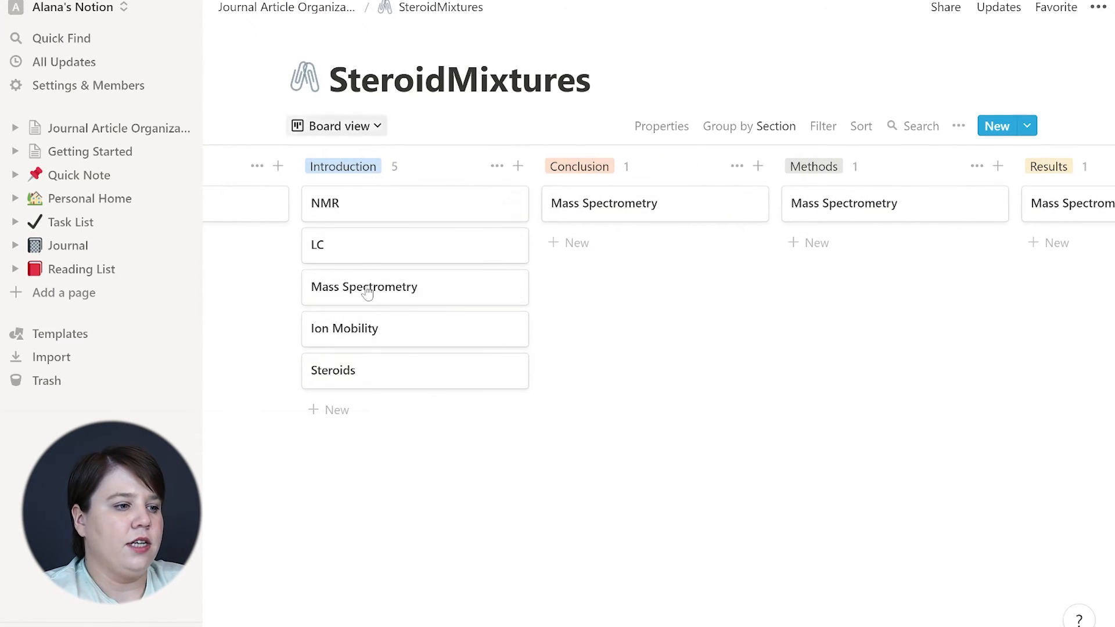
{"action": "left_click_drag", "start_coordinate": [368, 382], "coordinate": [371, 197]}
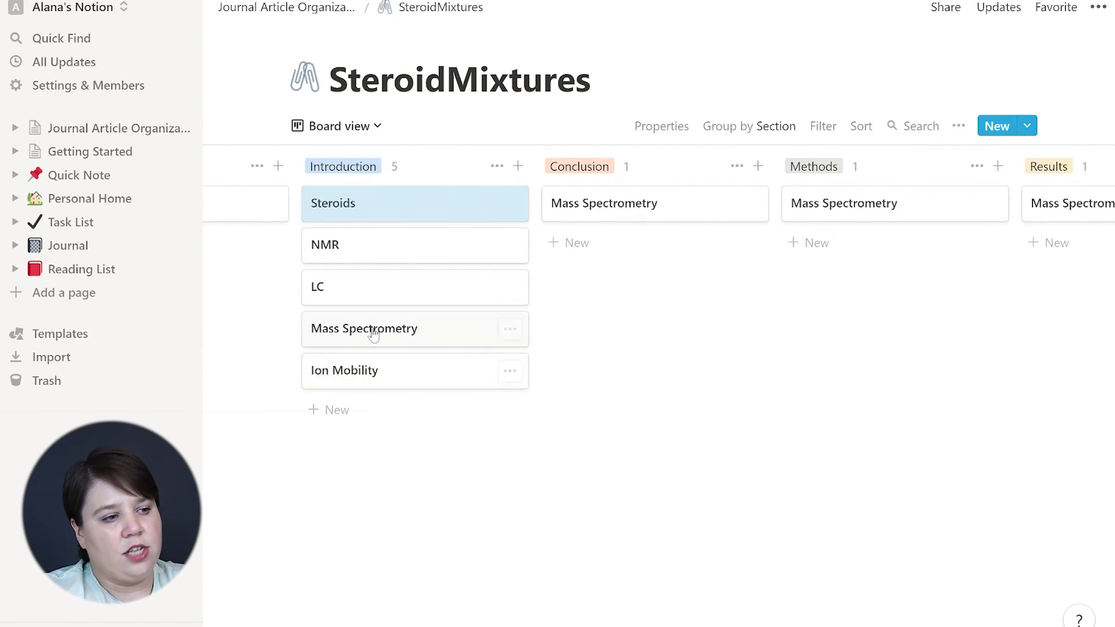
Open the Ion Mobility card in the Introduction group to check its linked literature, and return to the Journal Article Organization page
{"action": "left_click", "coordinate": [346, 375]}
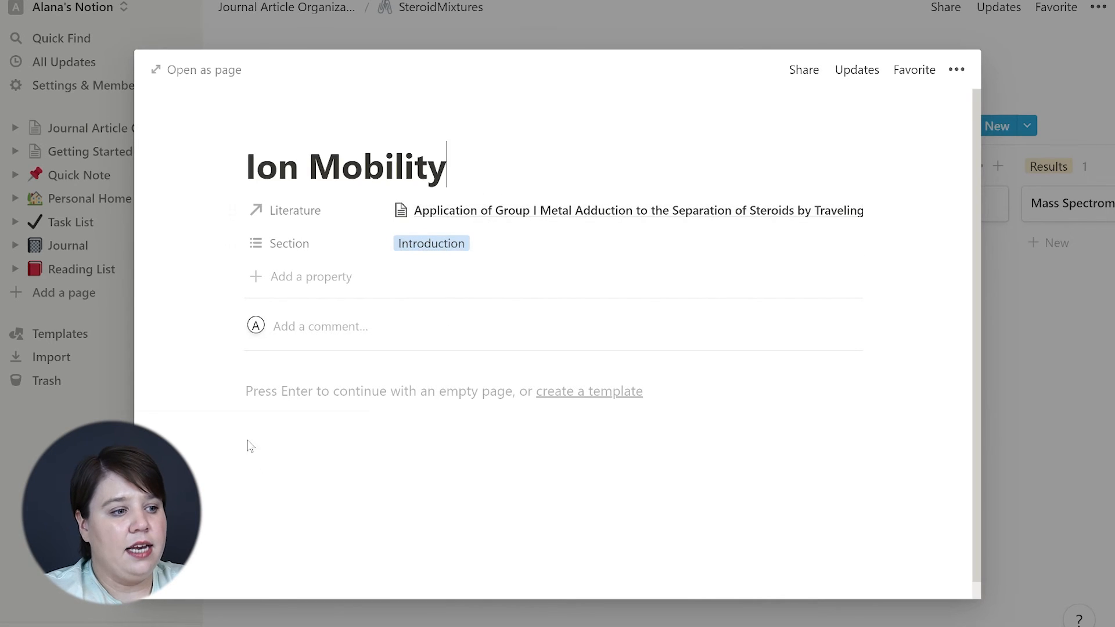
{"action": "left_click", "coordinate": [325, 390]}
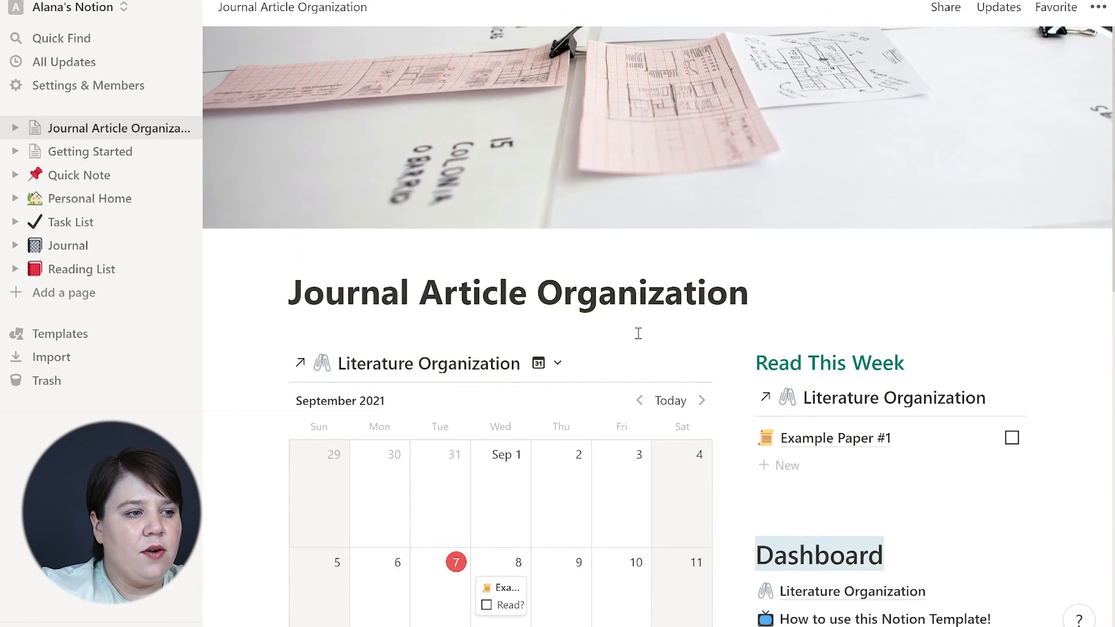
Look over the Journal Article Organization page's reading calendar, dashboard links, paper lists and Literature Organization table
{"action": "scroll", "coordinate": [638, 333], "scroll_direction": "down", "scroll_amount": 2}
{"action": "scroll", "coordinate": [638, 333], "scroll_direction": "down", "scroll_amount": 1}
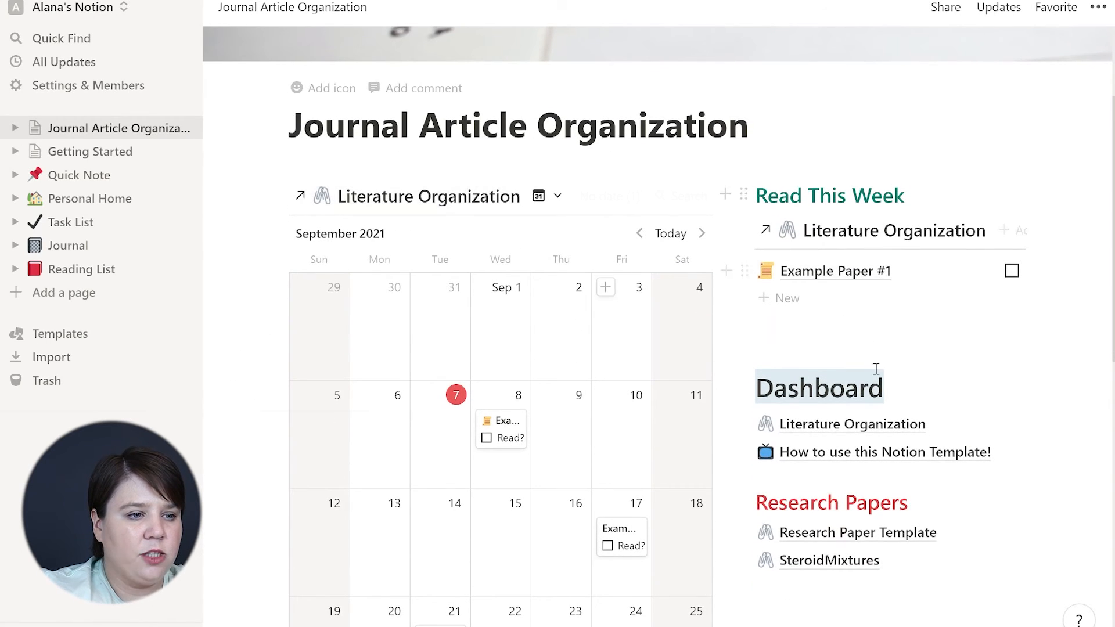
{"action": "scroll", "coordinate": [878, 380], "scroll_direction": "down", "scroll_amount": 3}
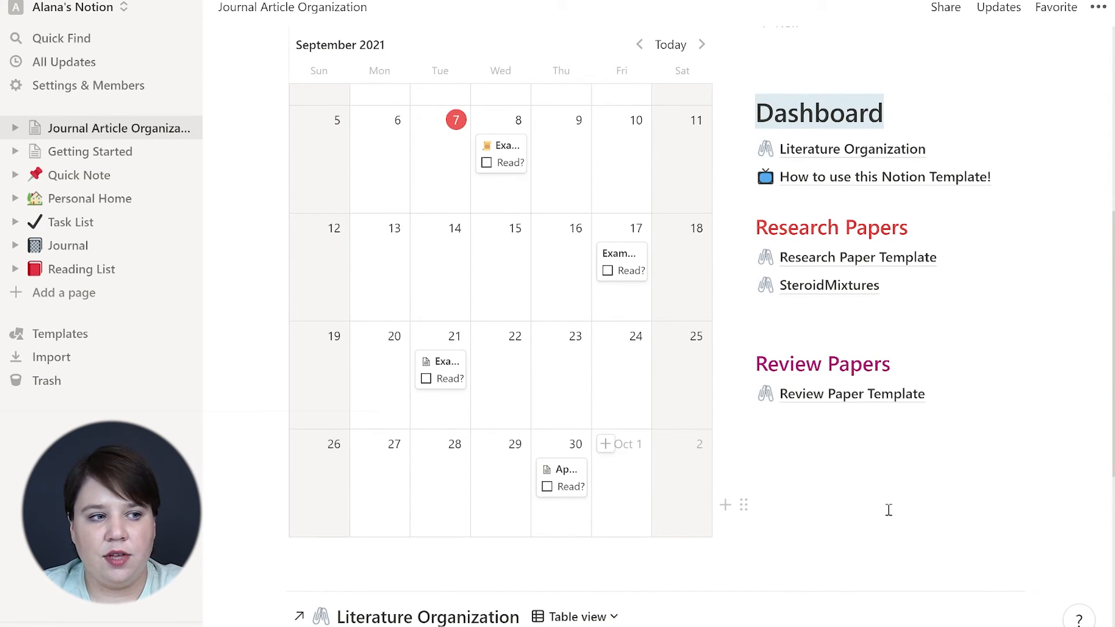
{"action": "scroll", "coordinate": [889, 510], "scroll_direction": "down", "scroll_amount": 5}
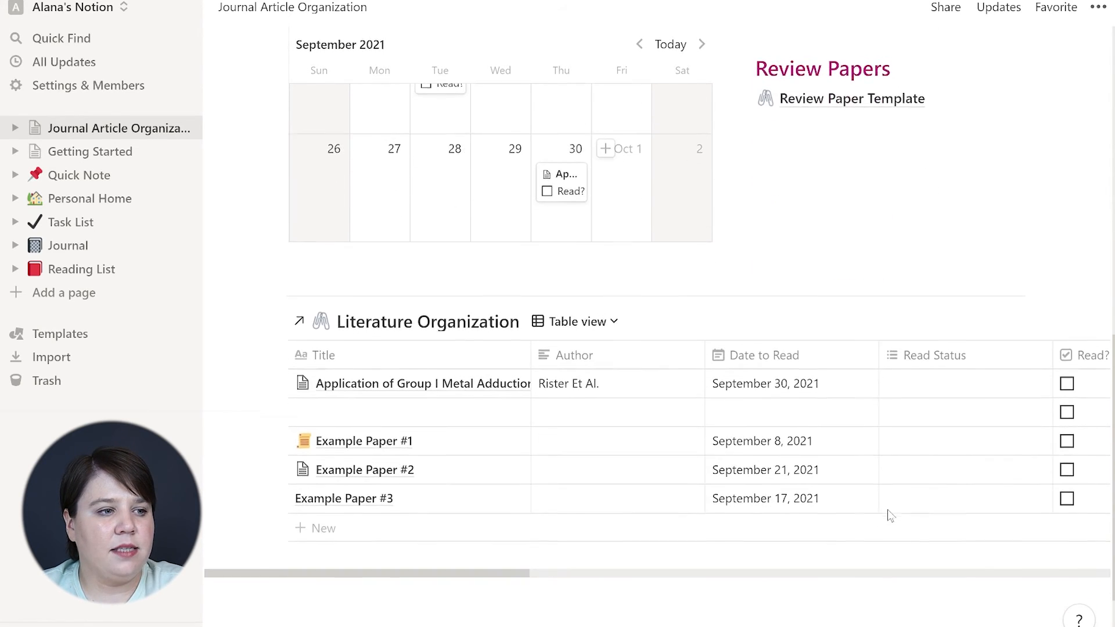
{"action": "scroll", "coordinate": [812, 231], "scroll_direction": "up", "scroll_amount": 5}
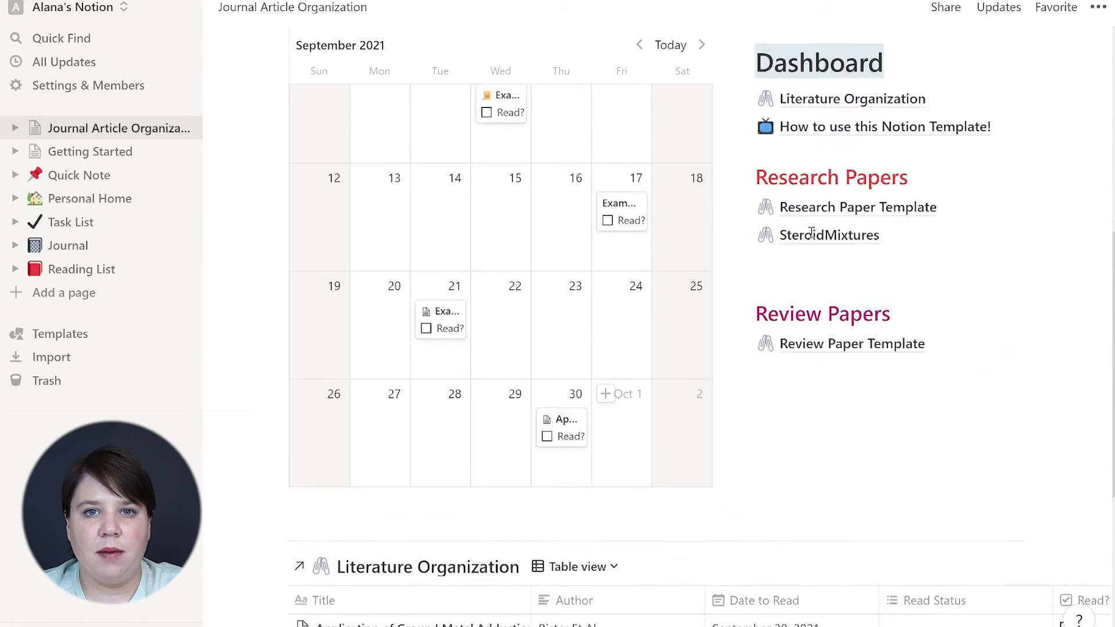